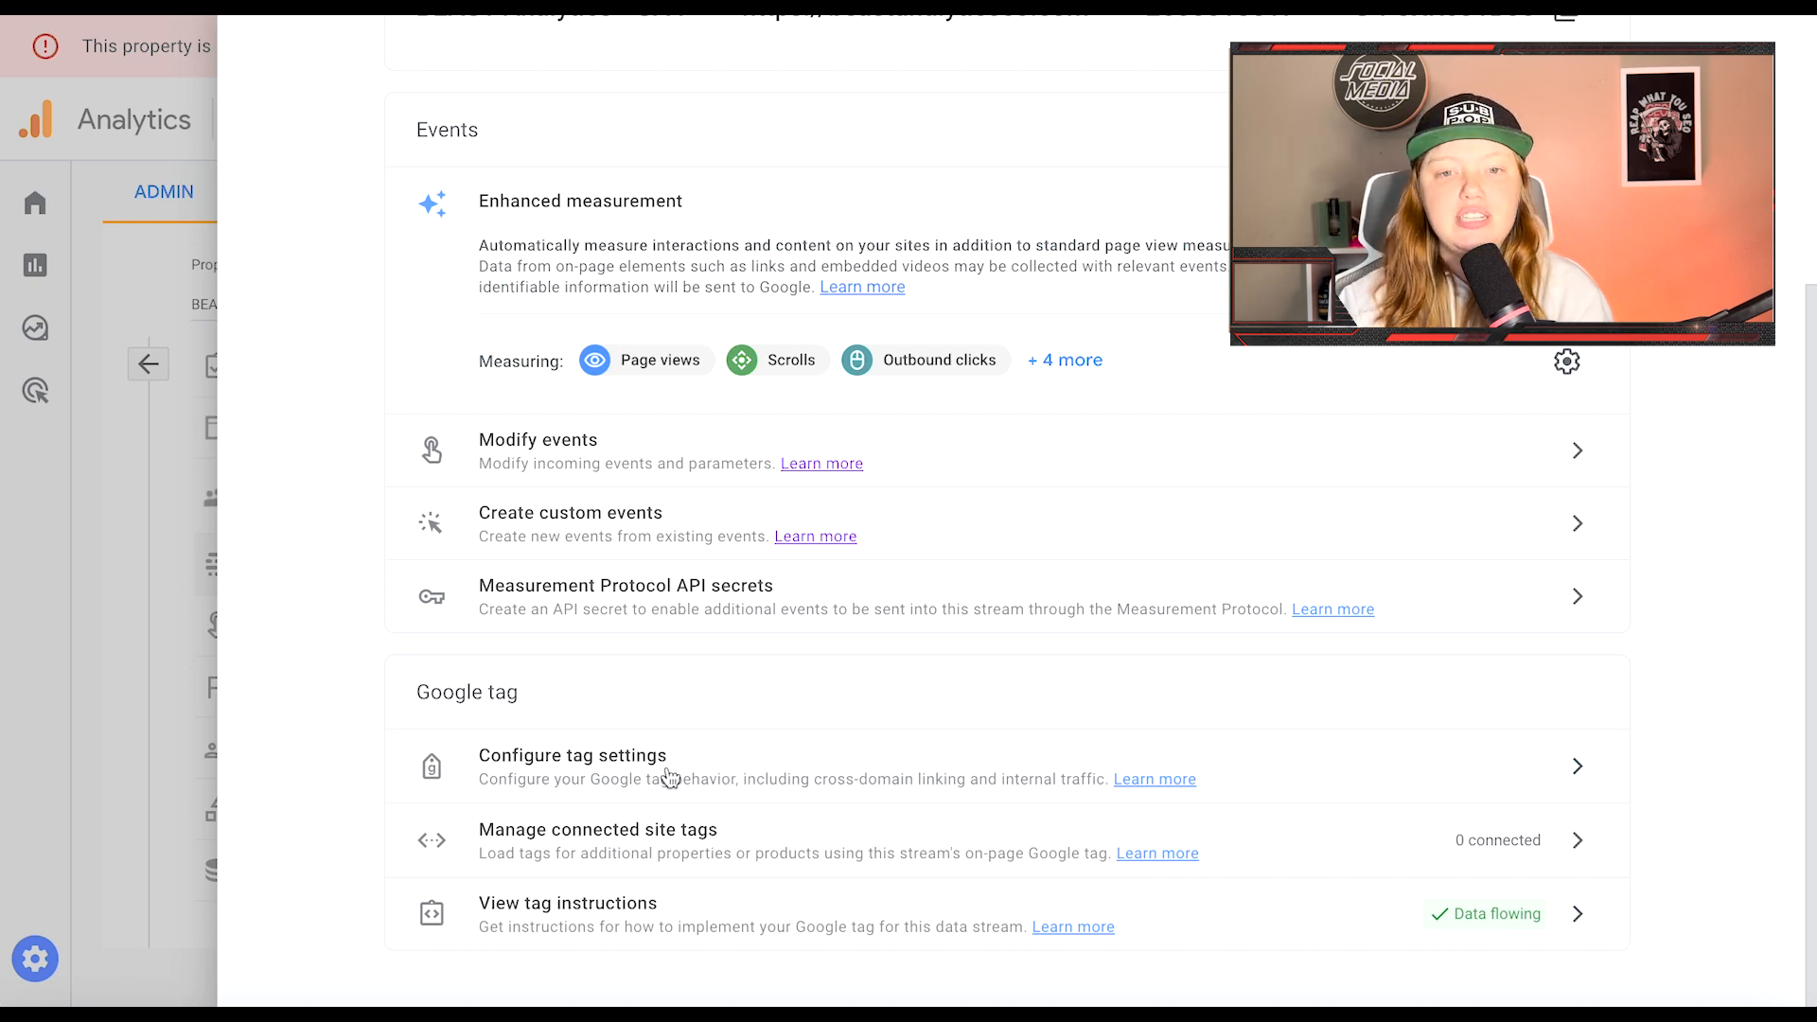
Step: Open the stream's Google tag configuration and check Configure your domains, which has no domain conditions
left_click(724, 767)
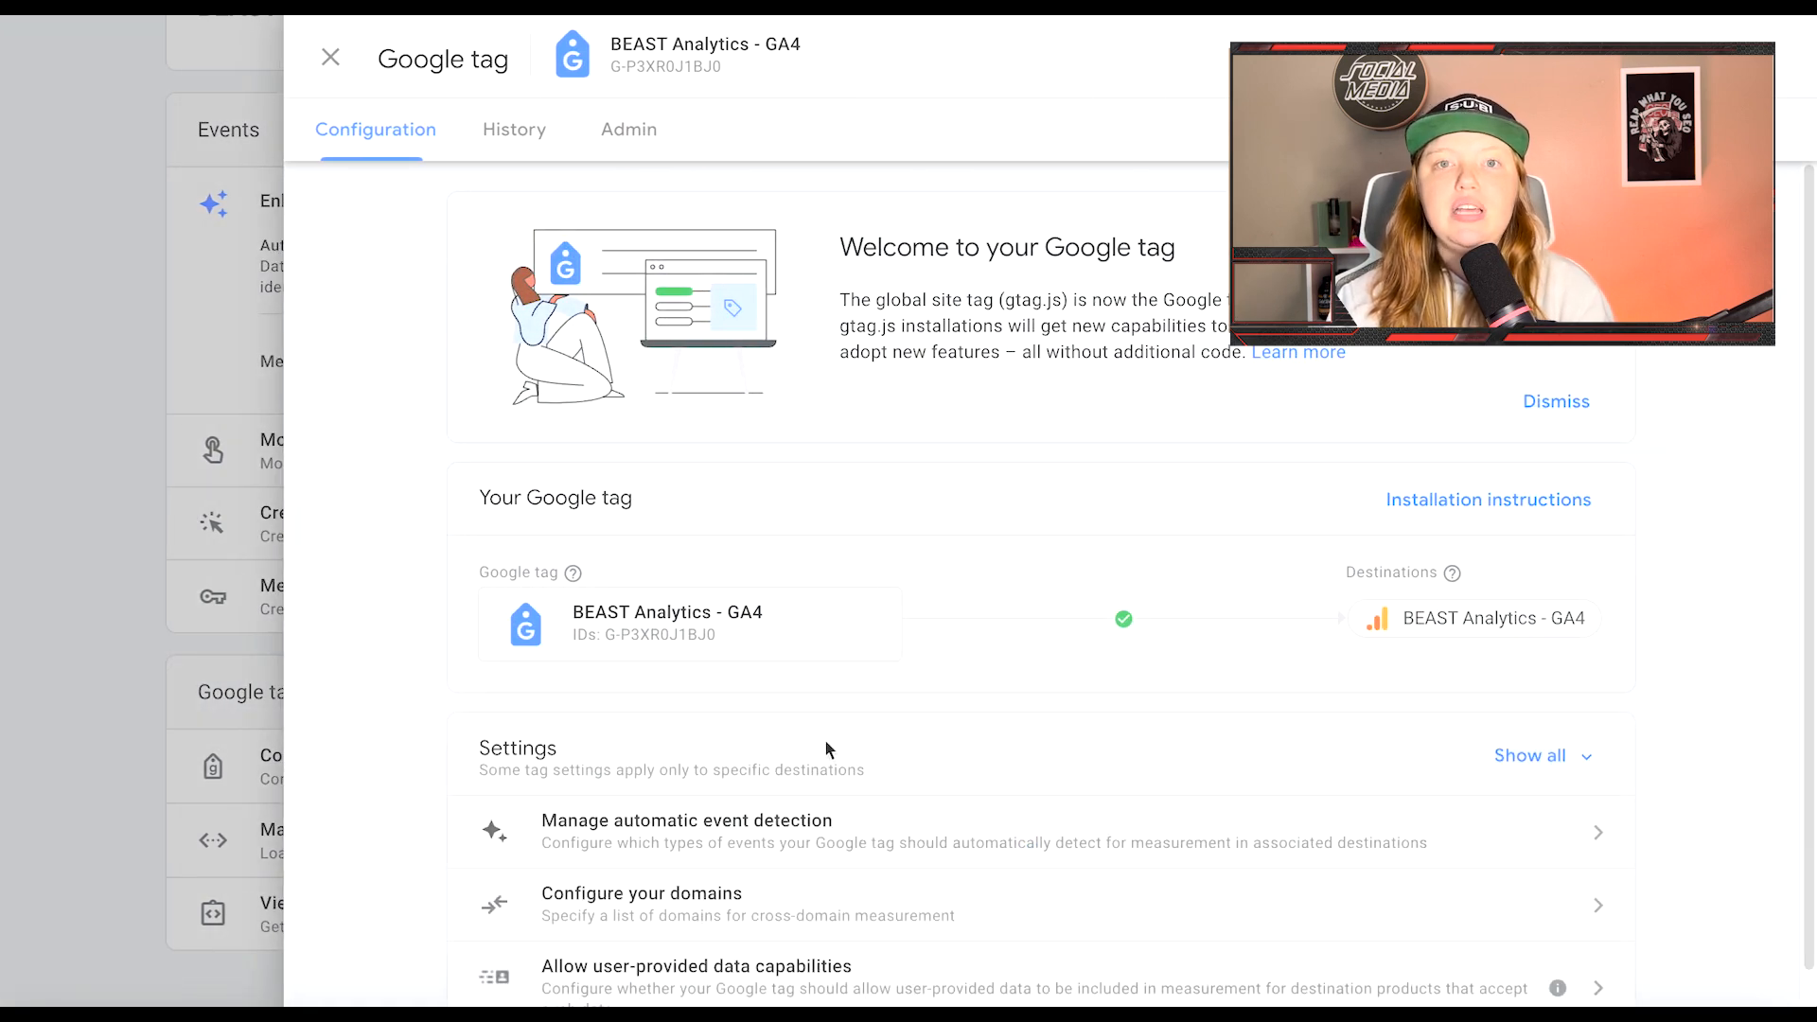
scroll(796, 732, "down", 1)
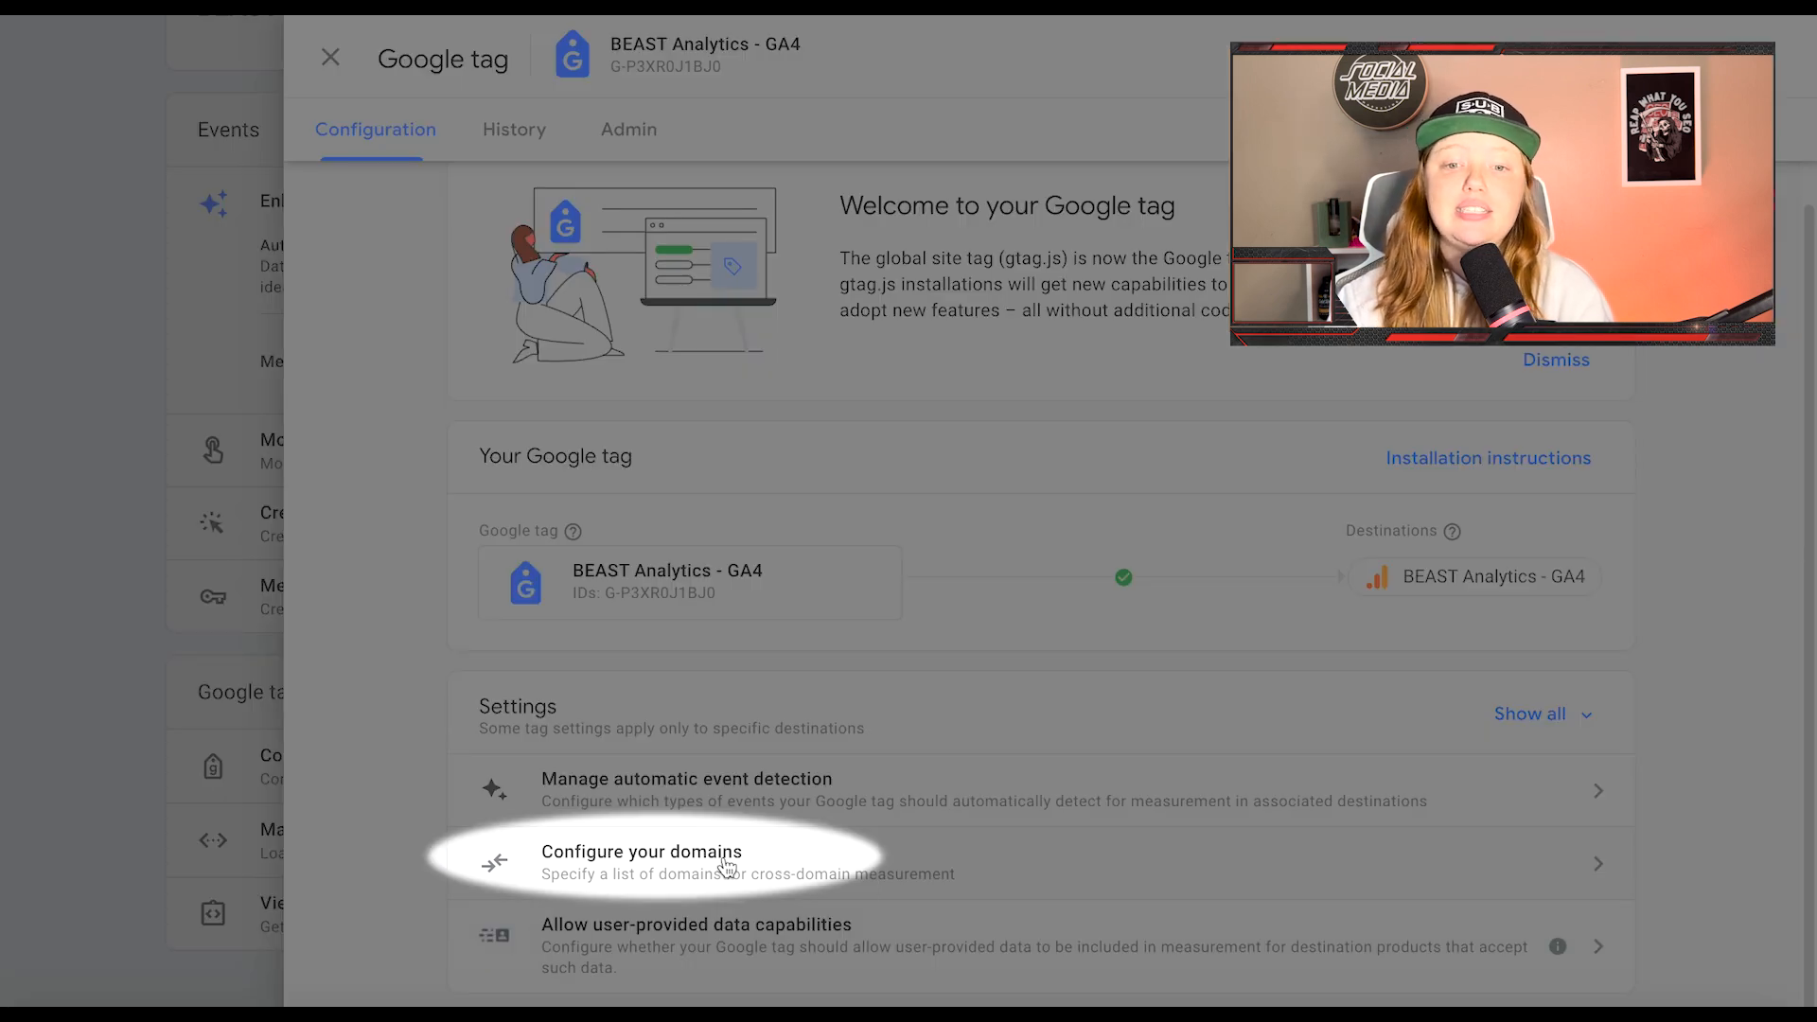
left_click(725, 861)
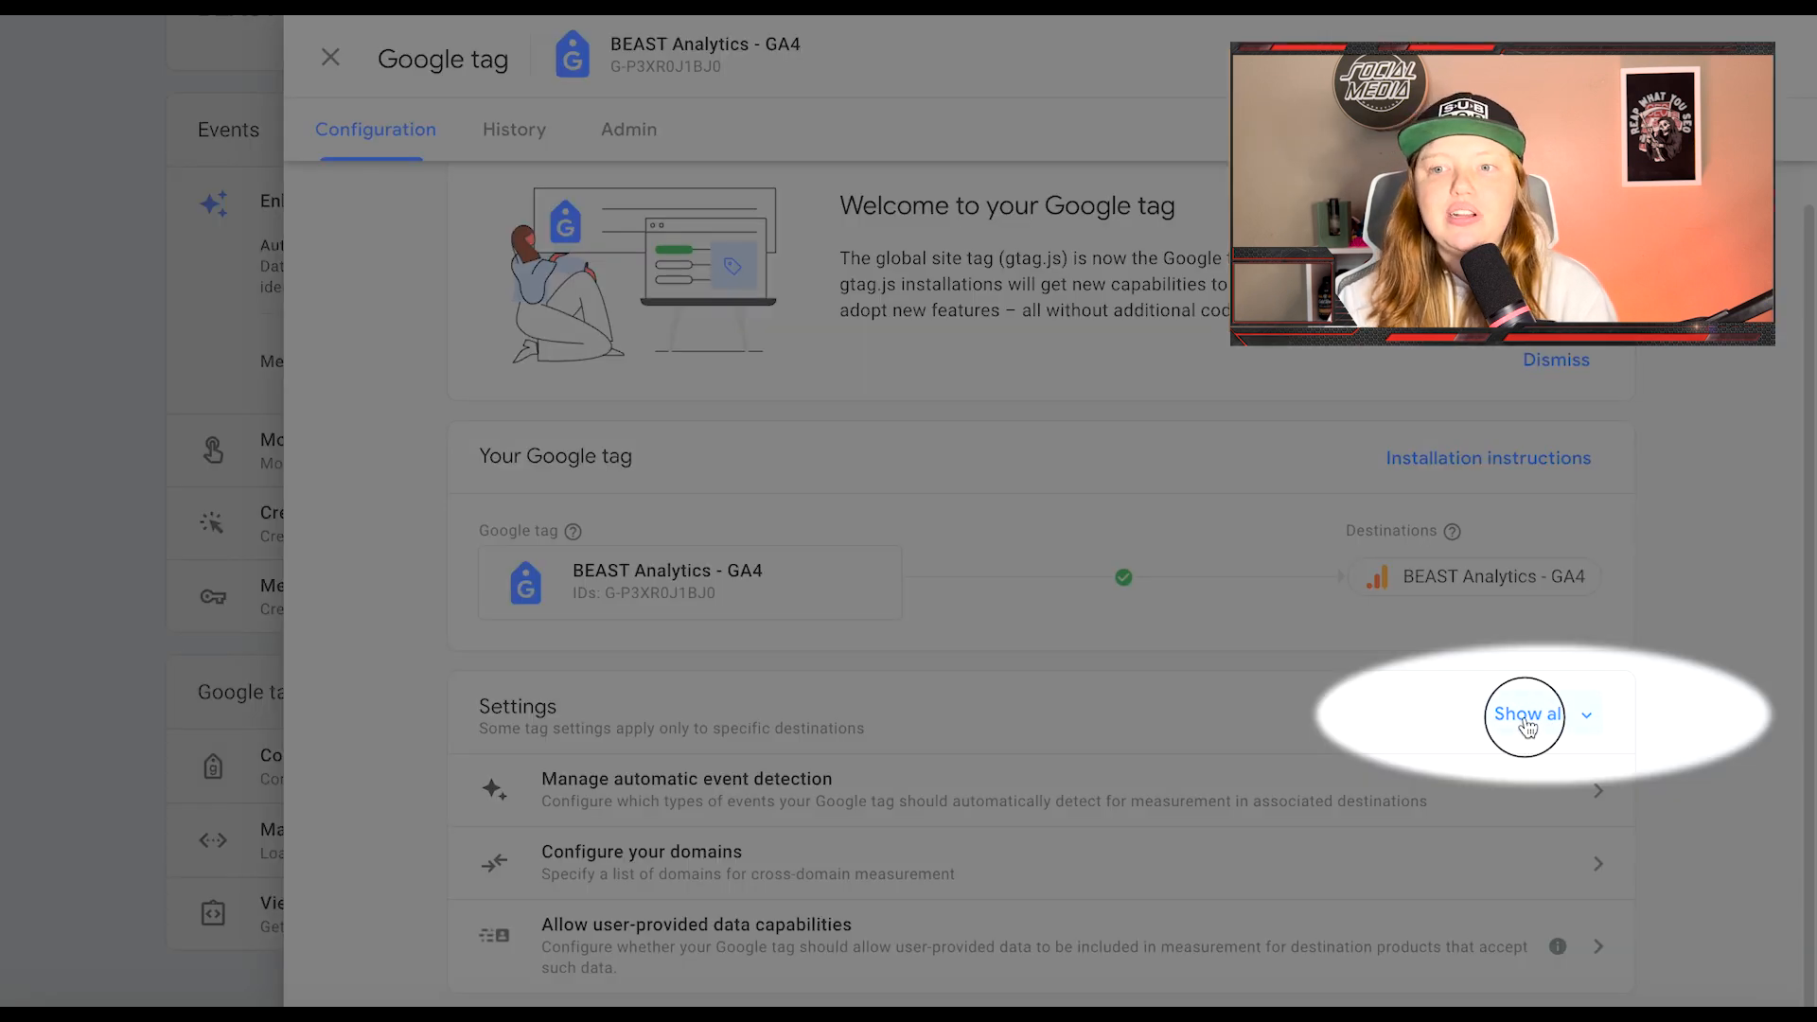
Step: Show all tag settings and start an internal traffic rule with traffic_type internal, leaving IP match type unchanged
left_click(1525, 717)
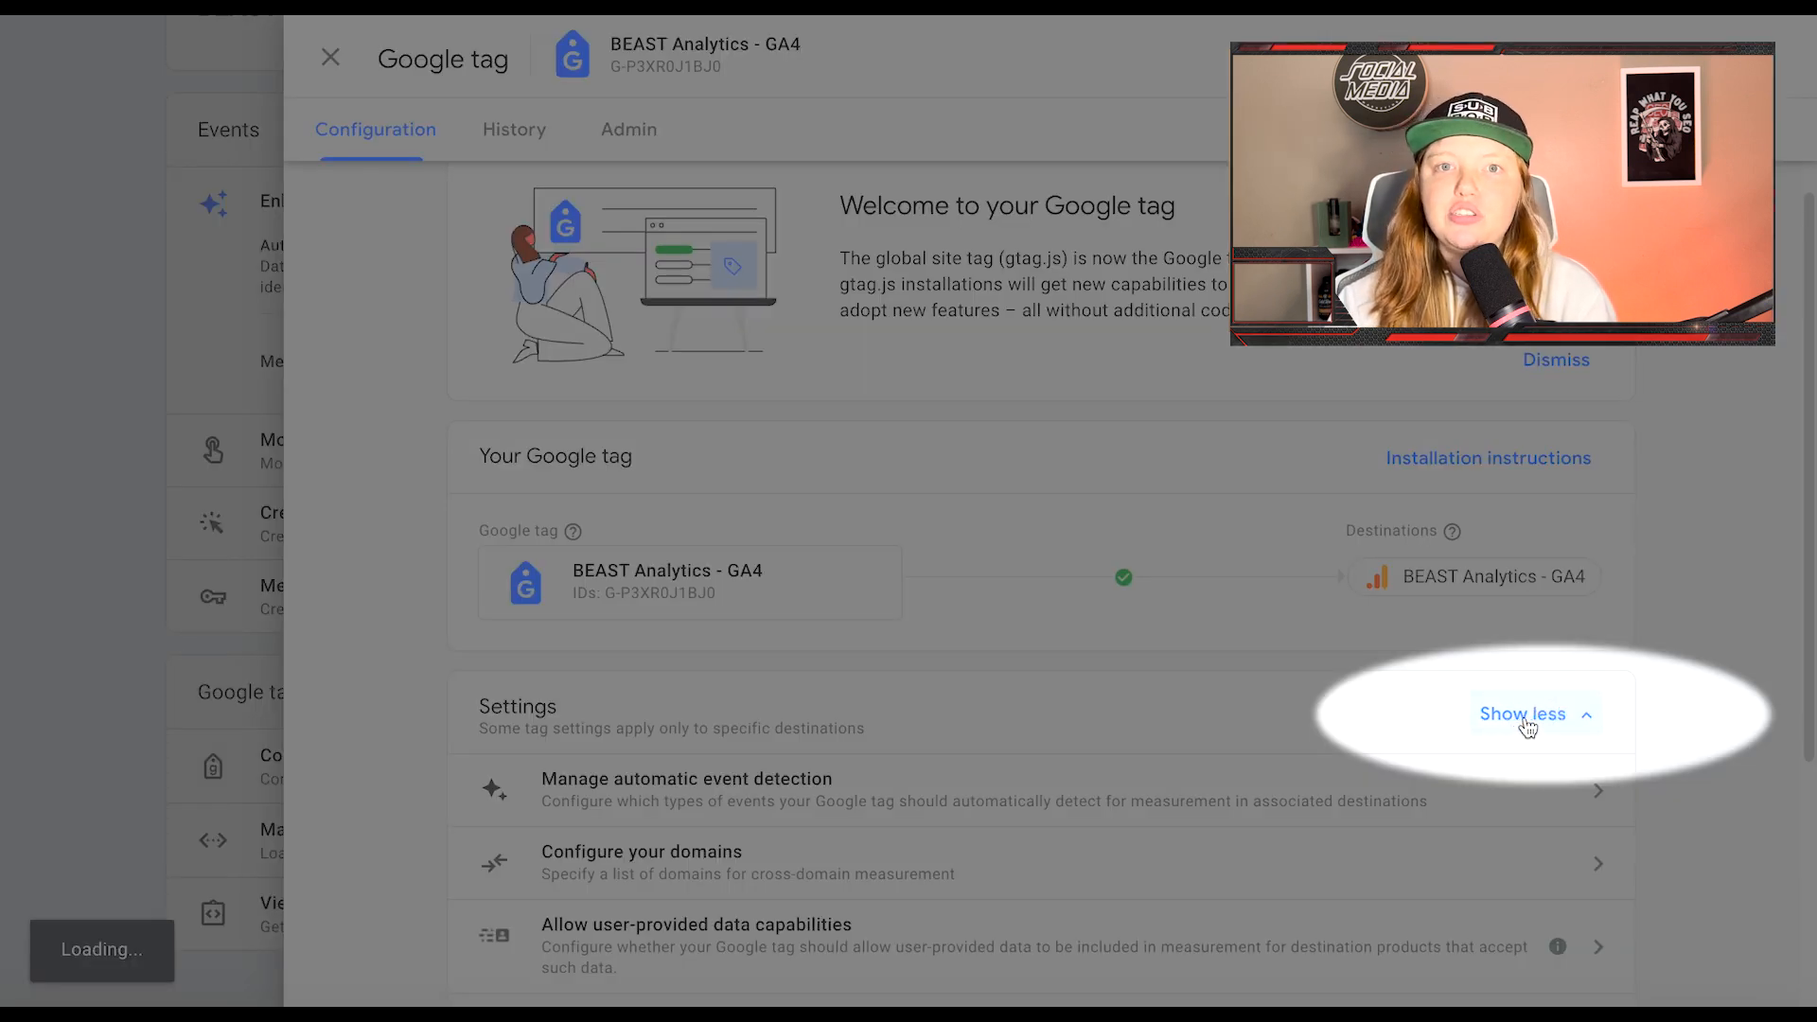
scroll(1528, 726, "down", 4)
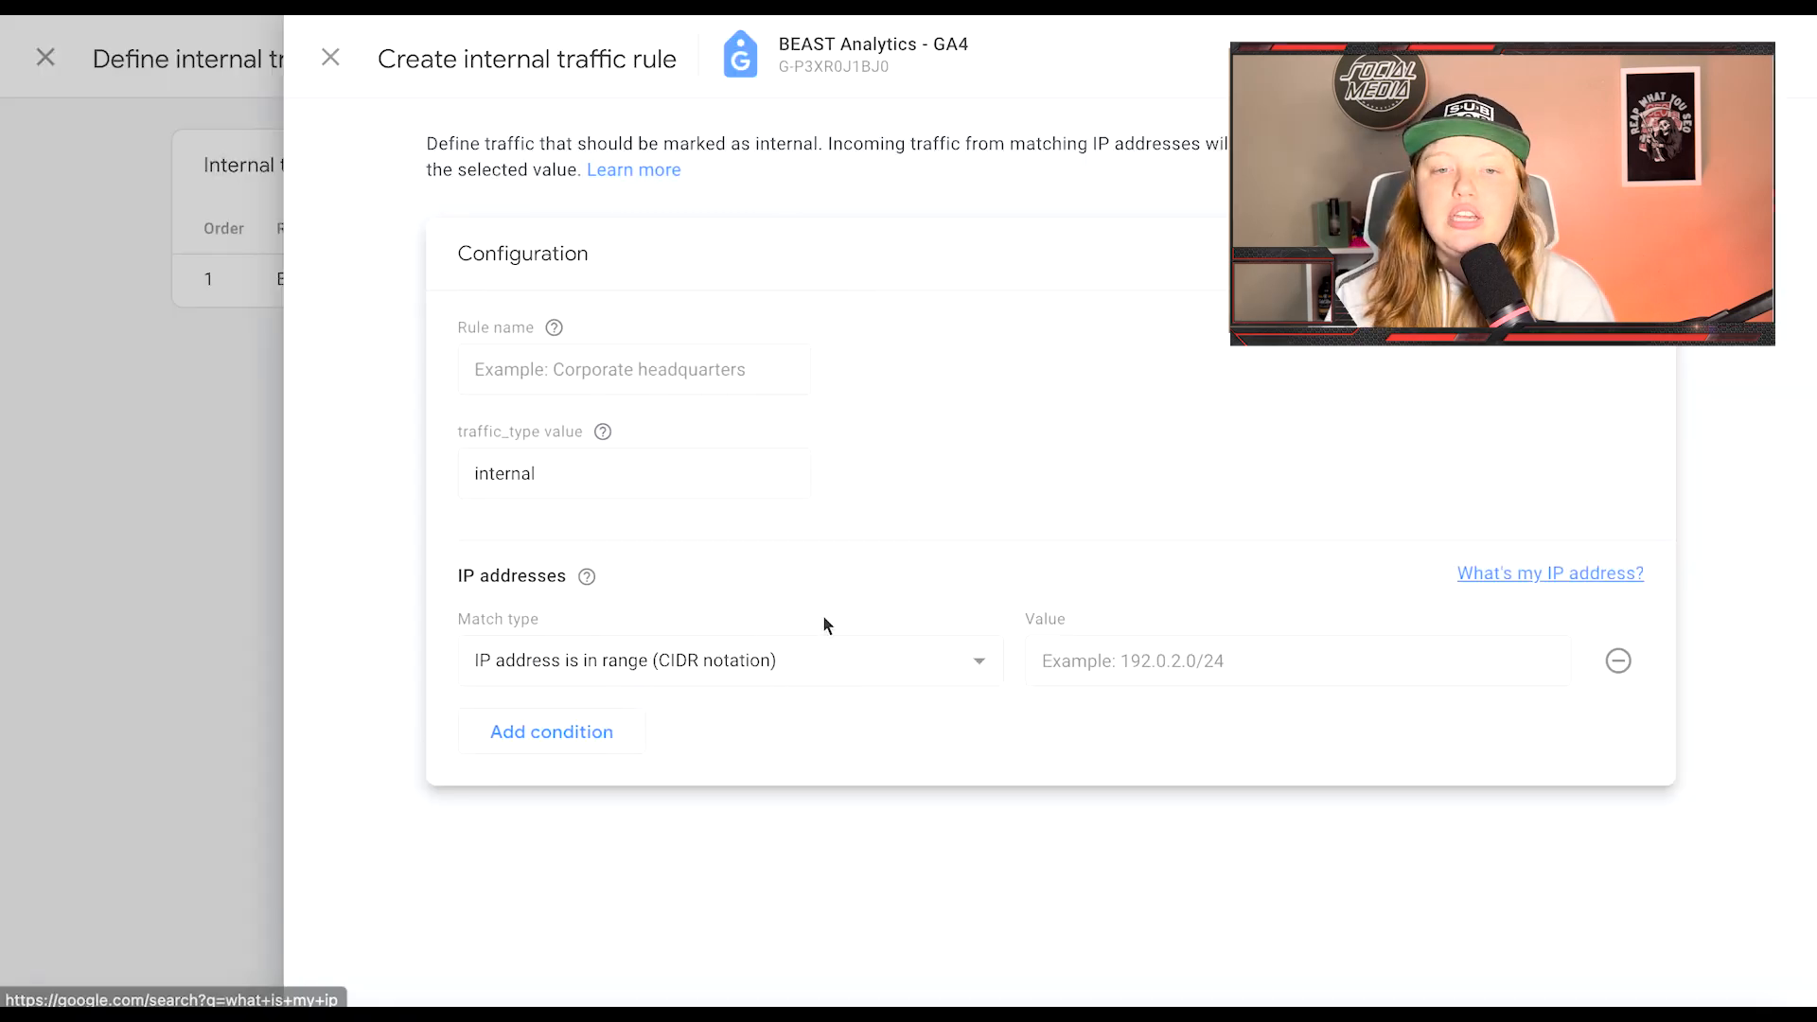
left_click(786, 661)
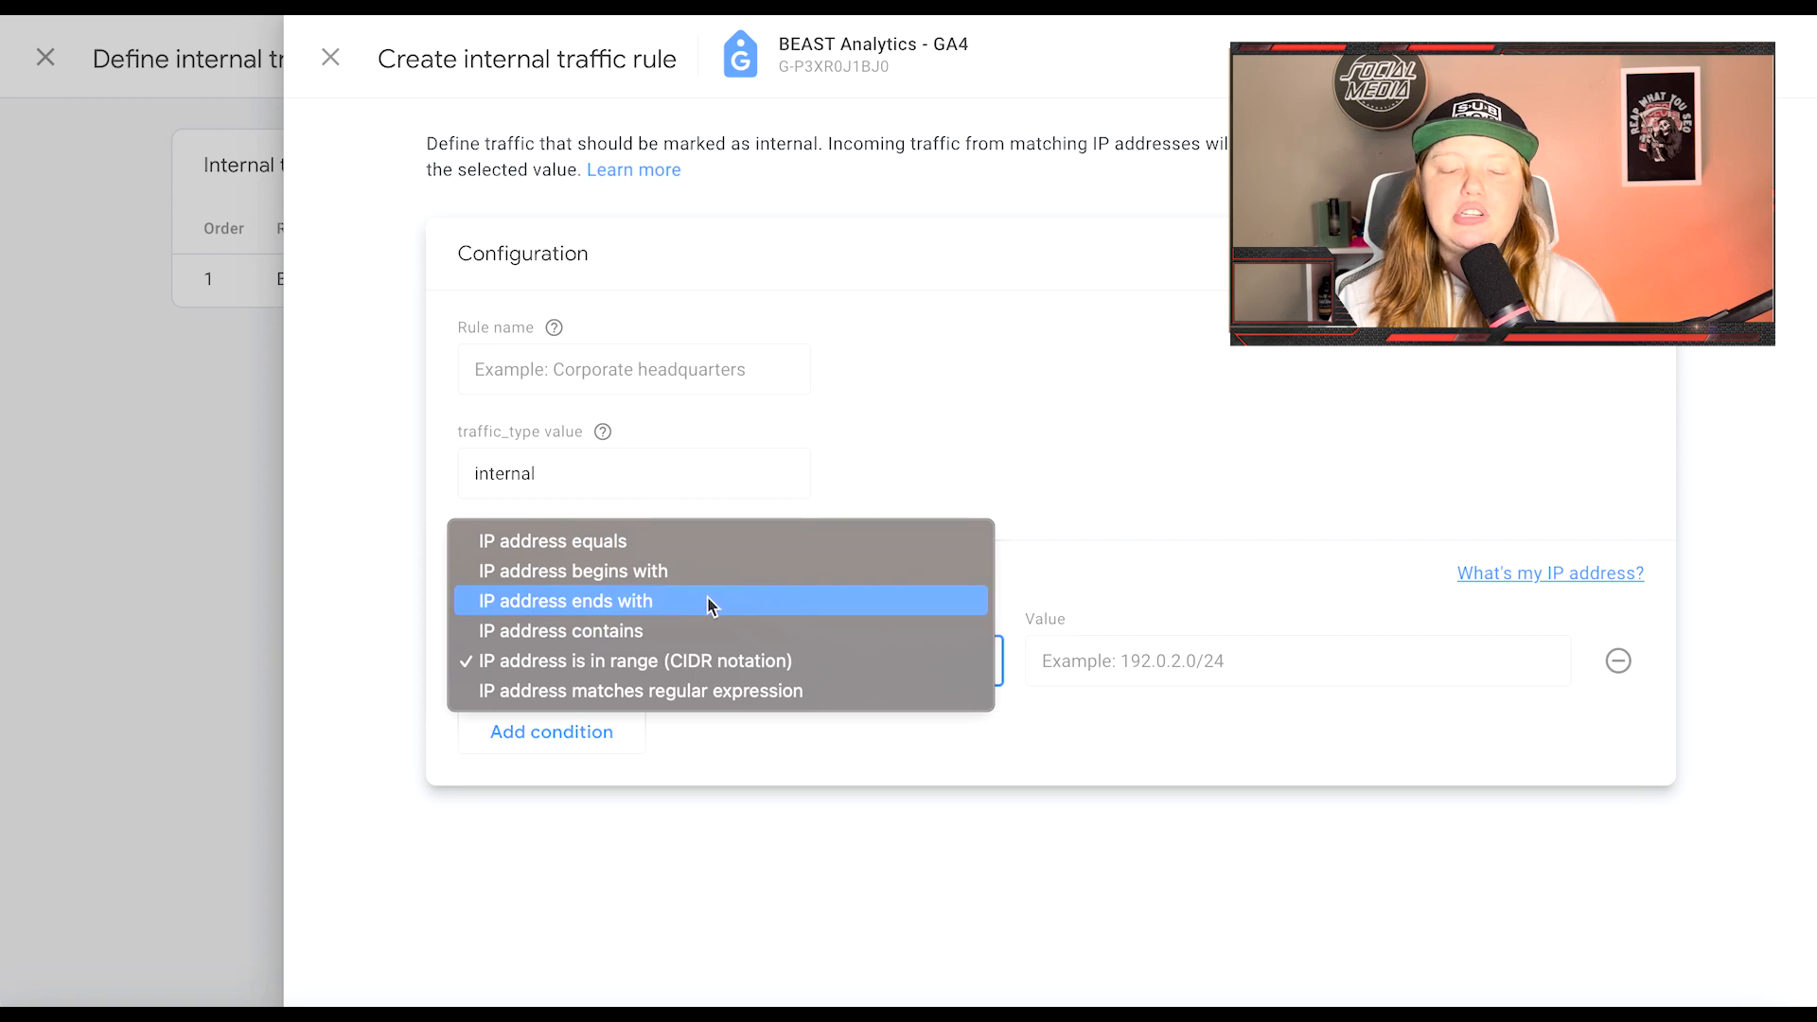
left_click(164, 335)
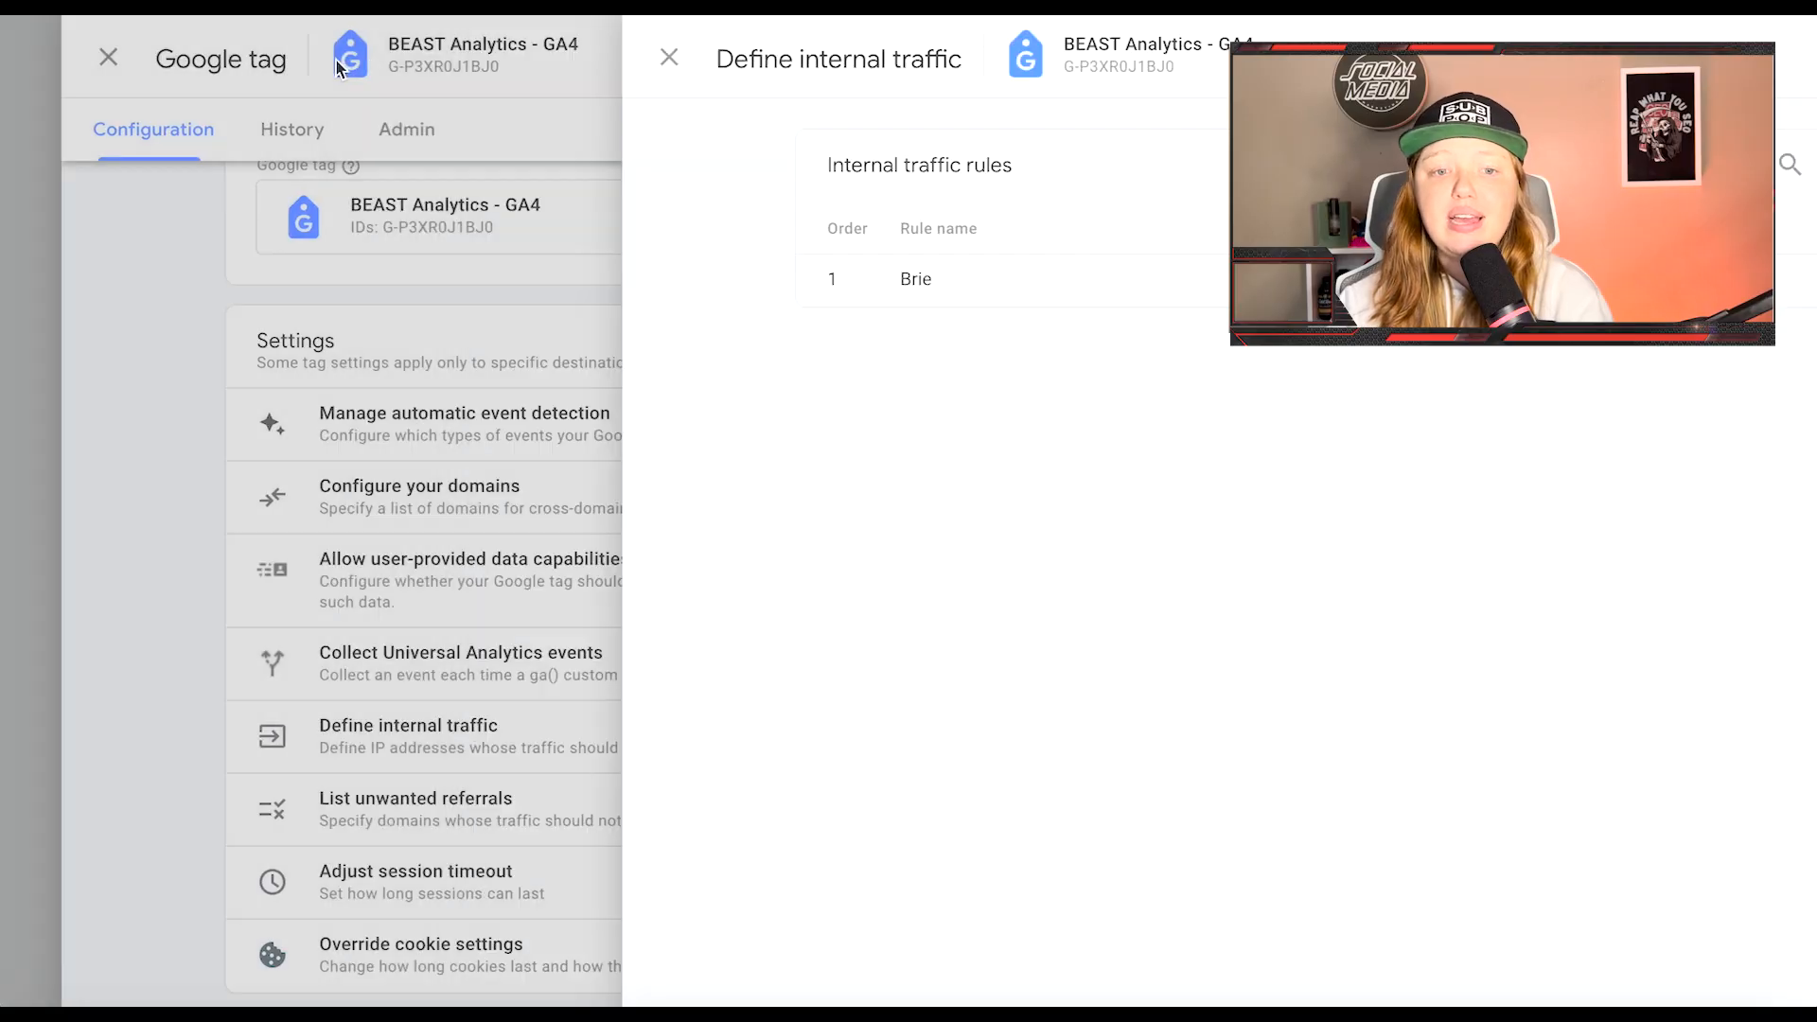
Step: Close the internal traffic rules and look at the List unwanted referrals settings
left_click(666, 57)
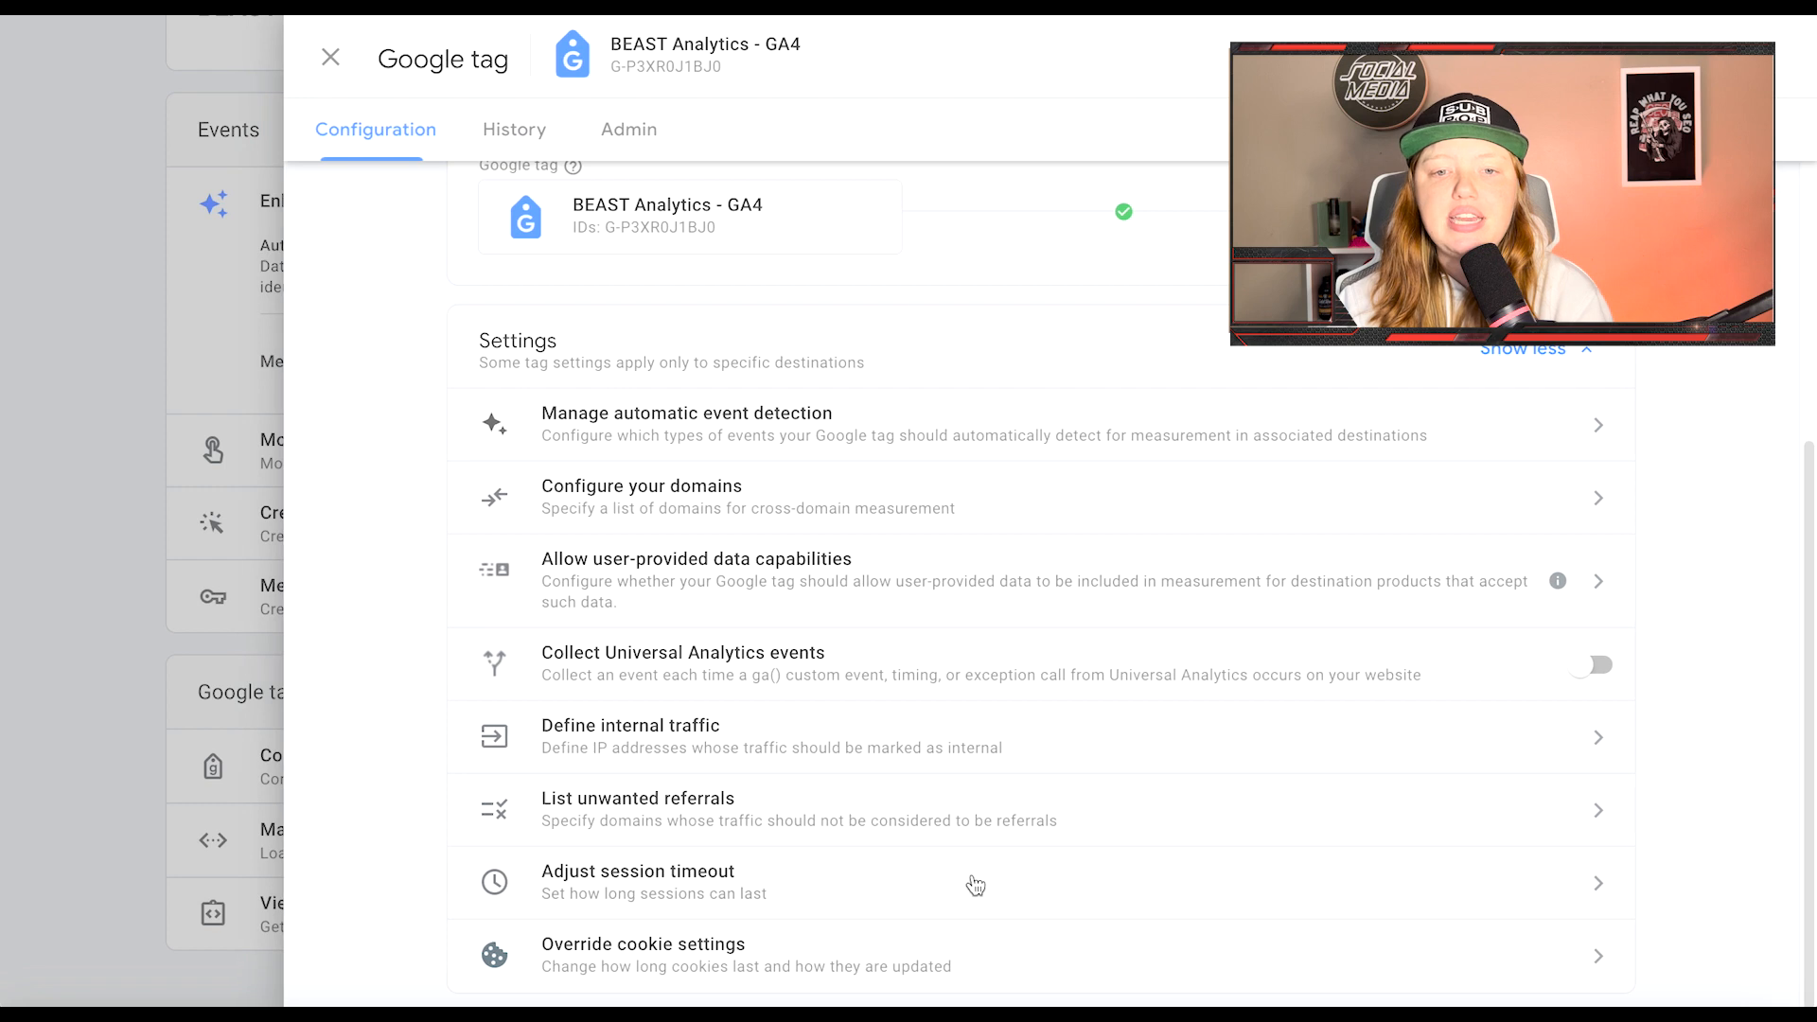
left_click(851, 820)
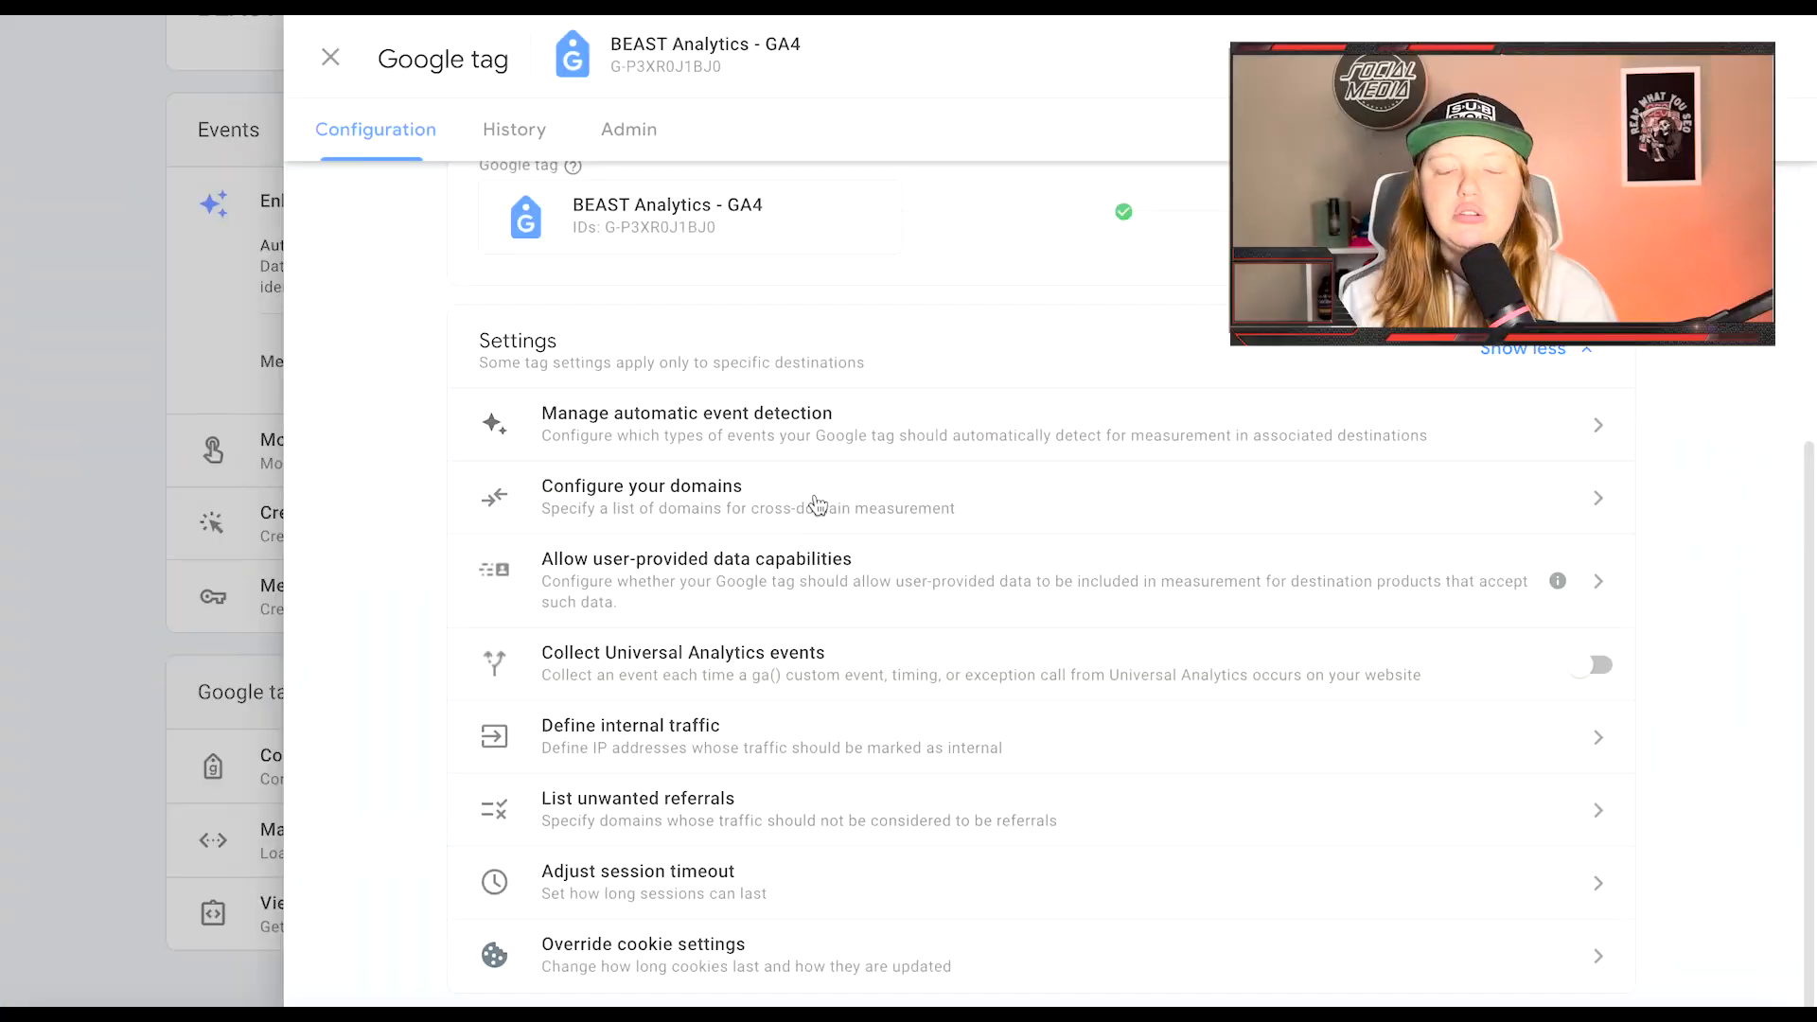
Step: Close the tag and stream panels, then reopen the BEAST Analytics - GA4 tag settings with all settings shown
left_click(217, 409)
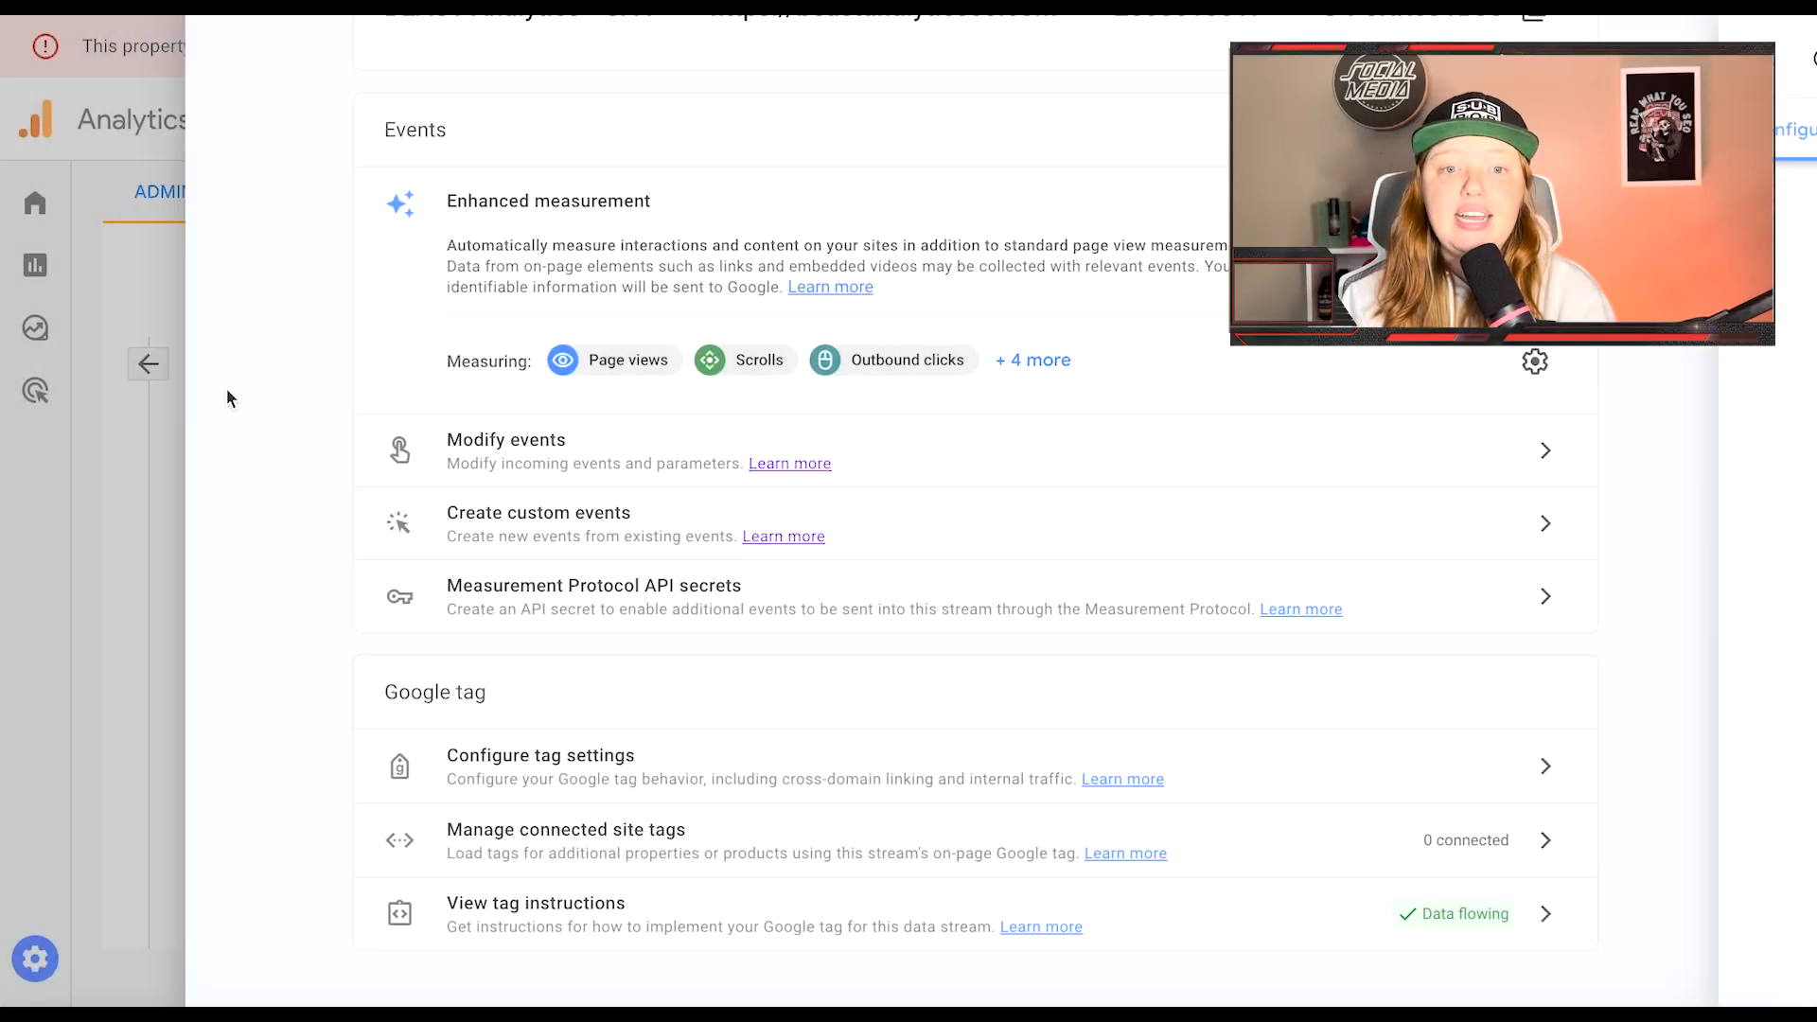
left_click(161, 451)
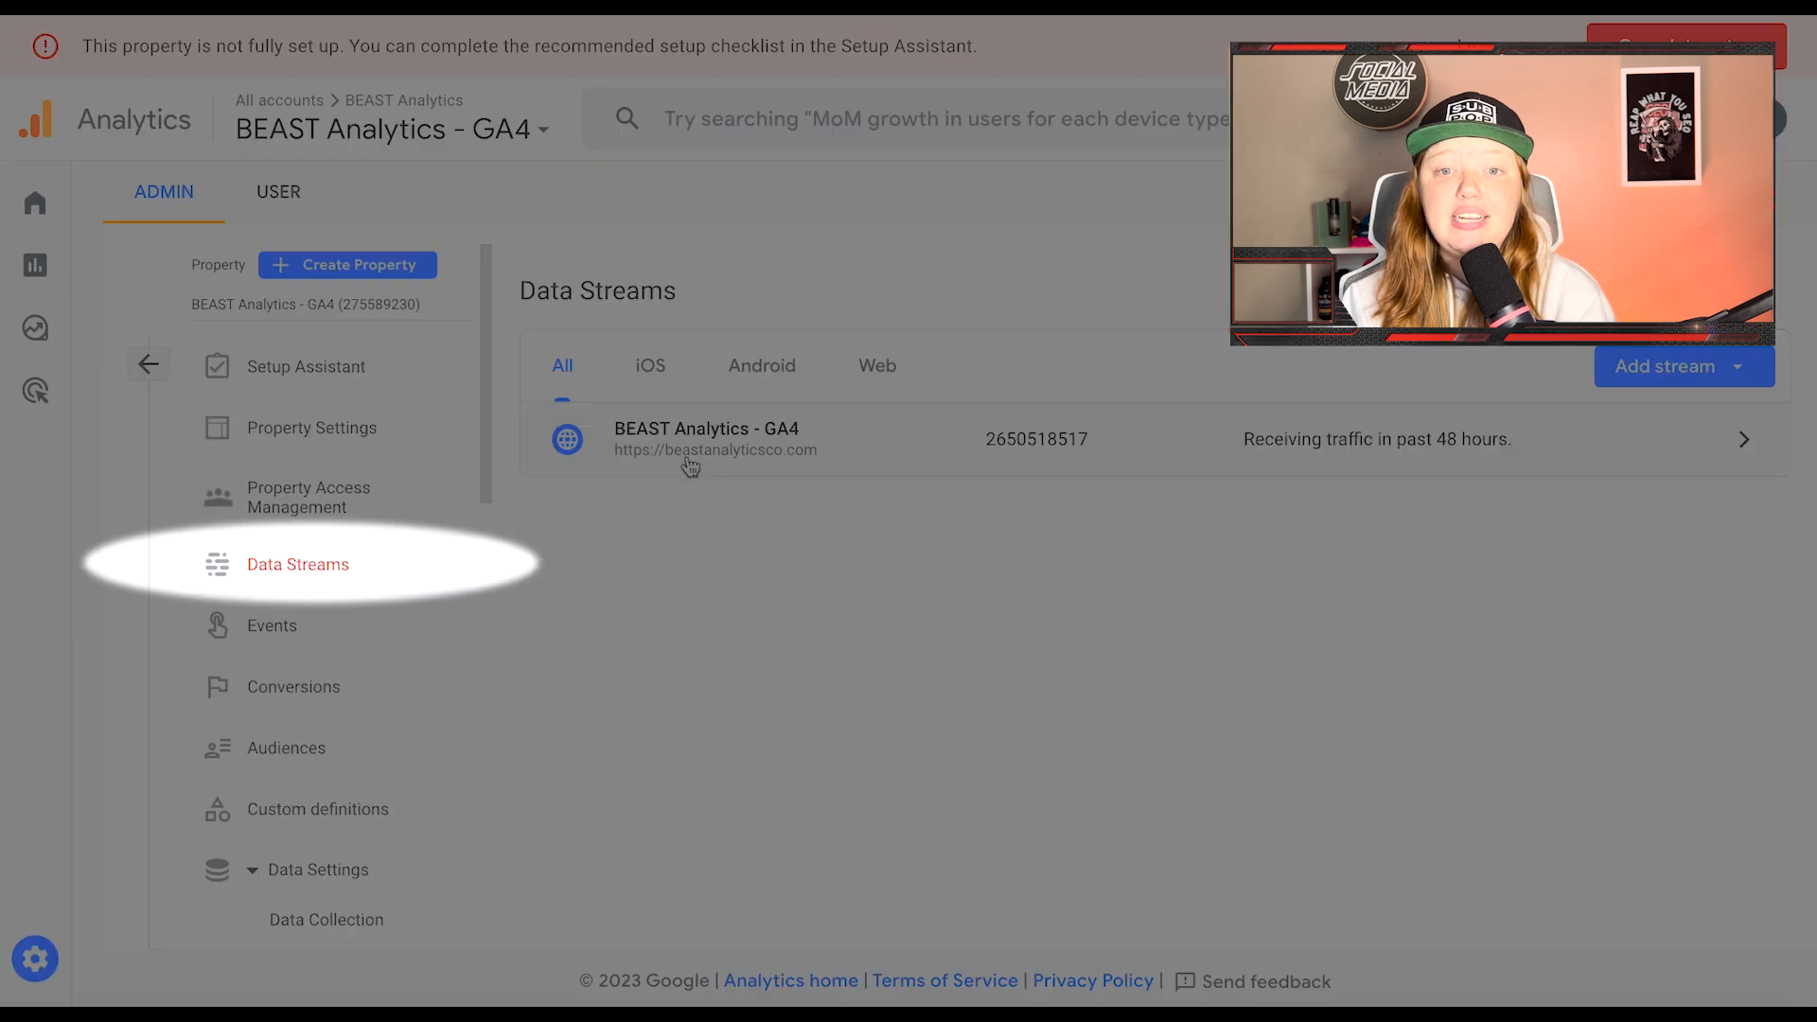
left_click(723, 435)
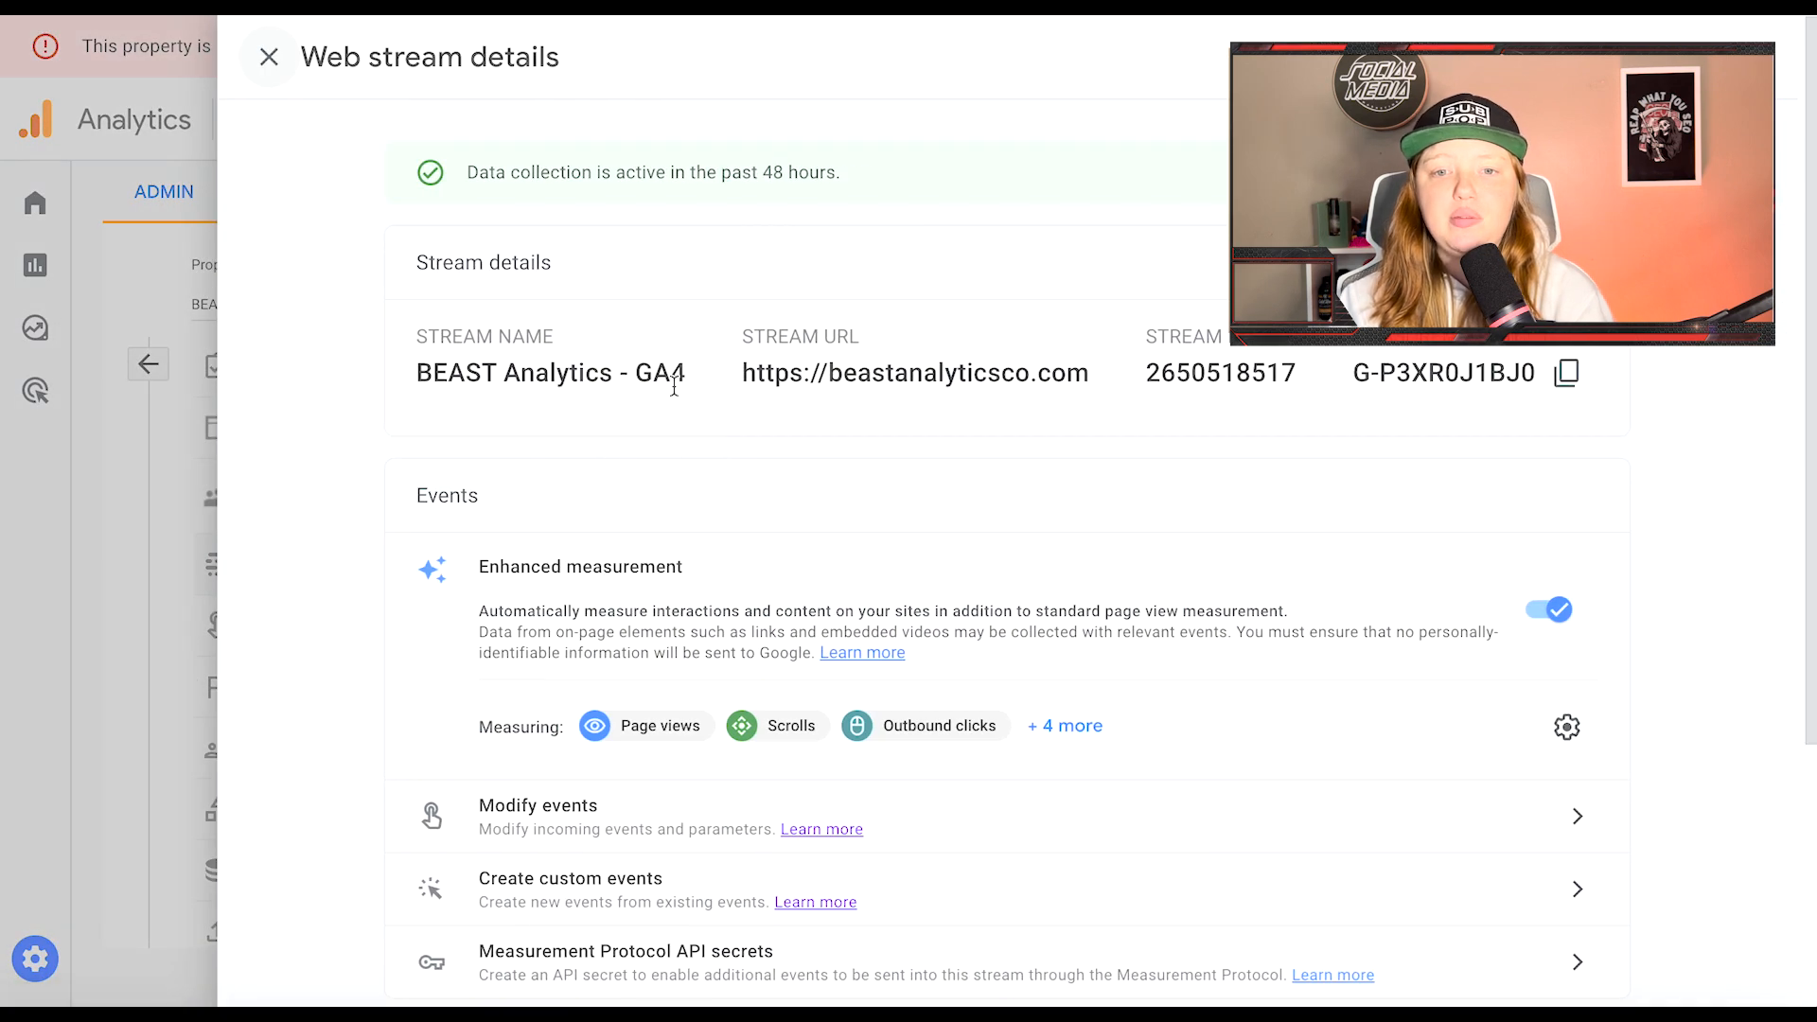
scroll(468, 430, "down", 4)
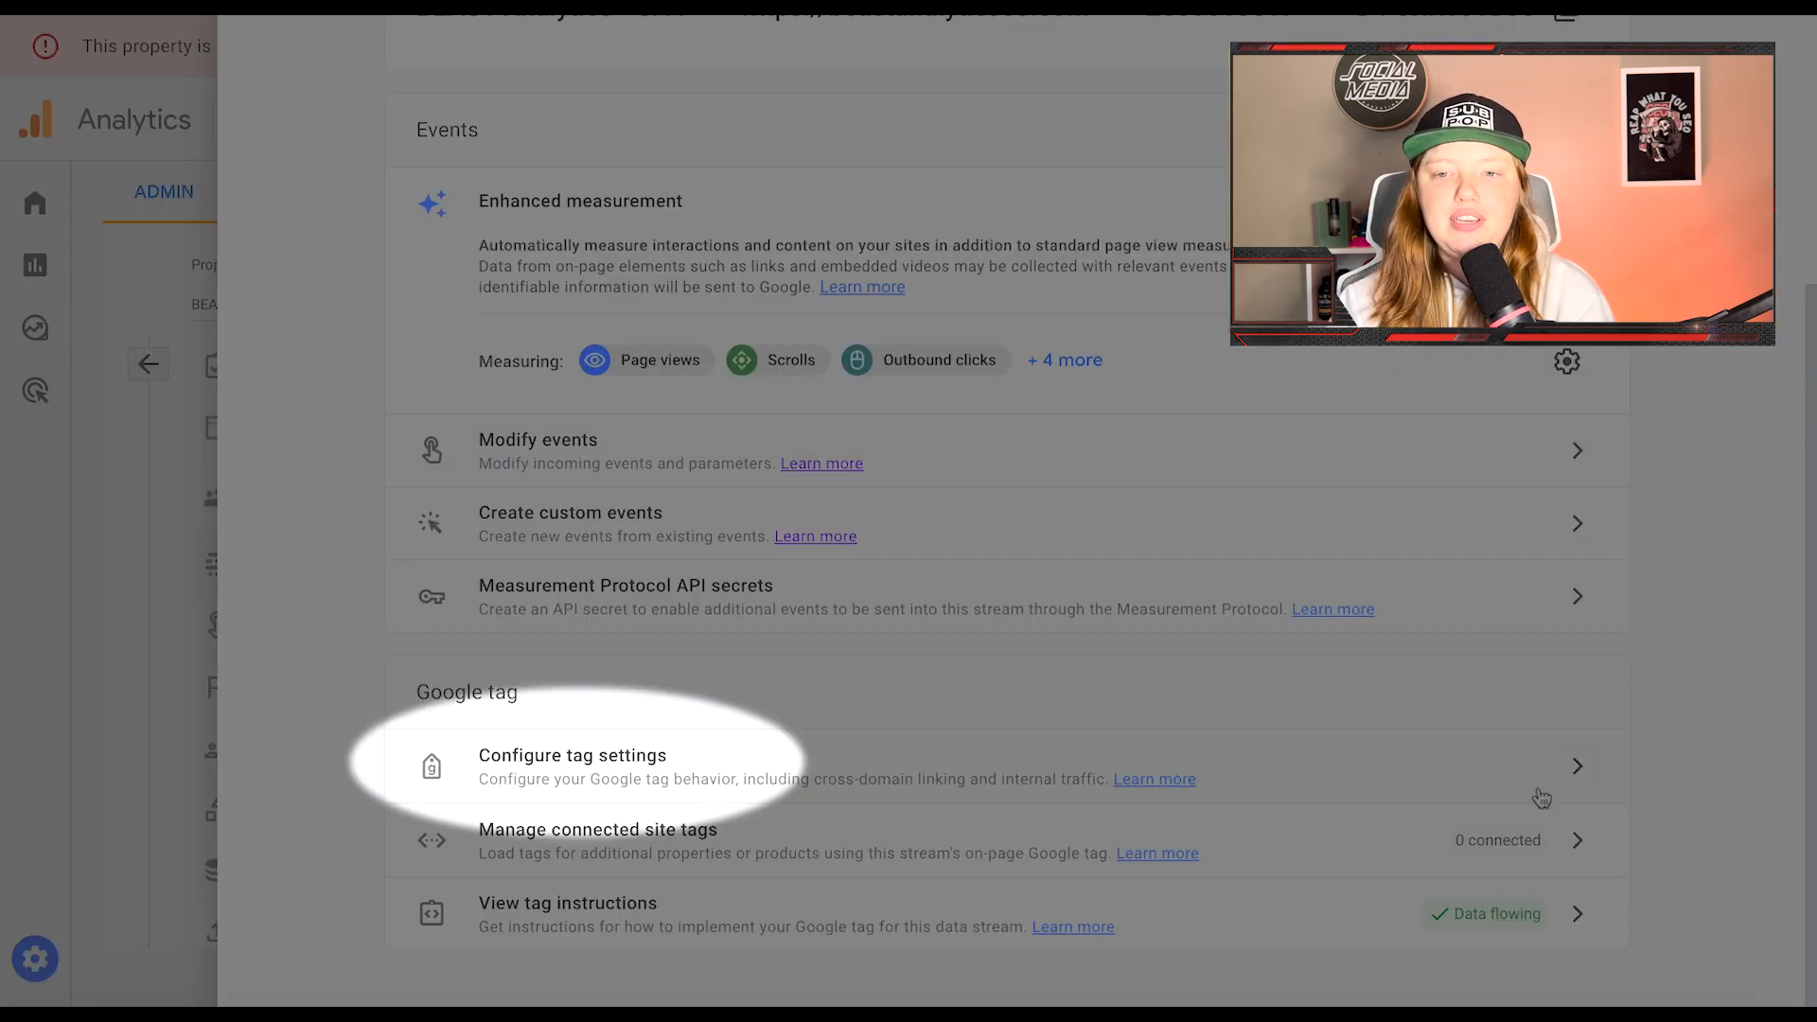
left_click(1488, 780)
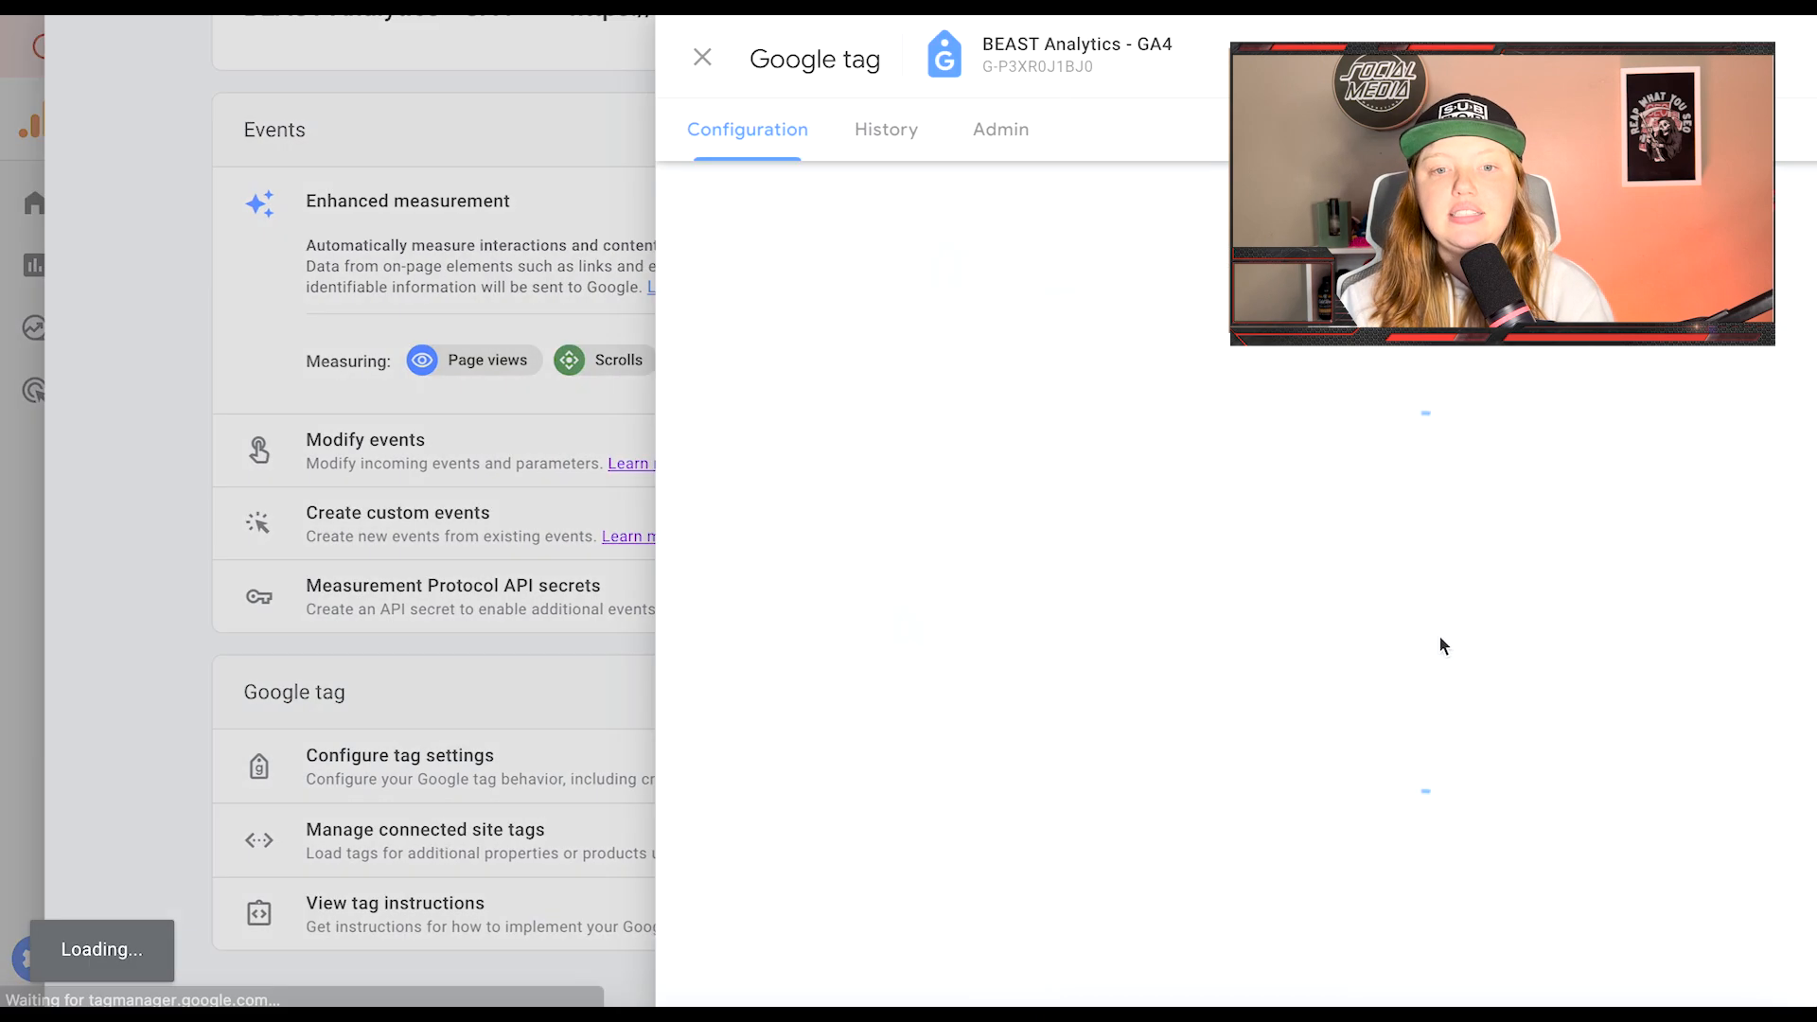
scroll(1385, 624, "down", 1)
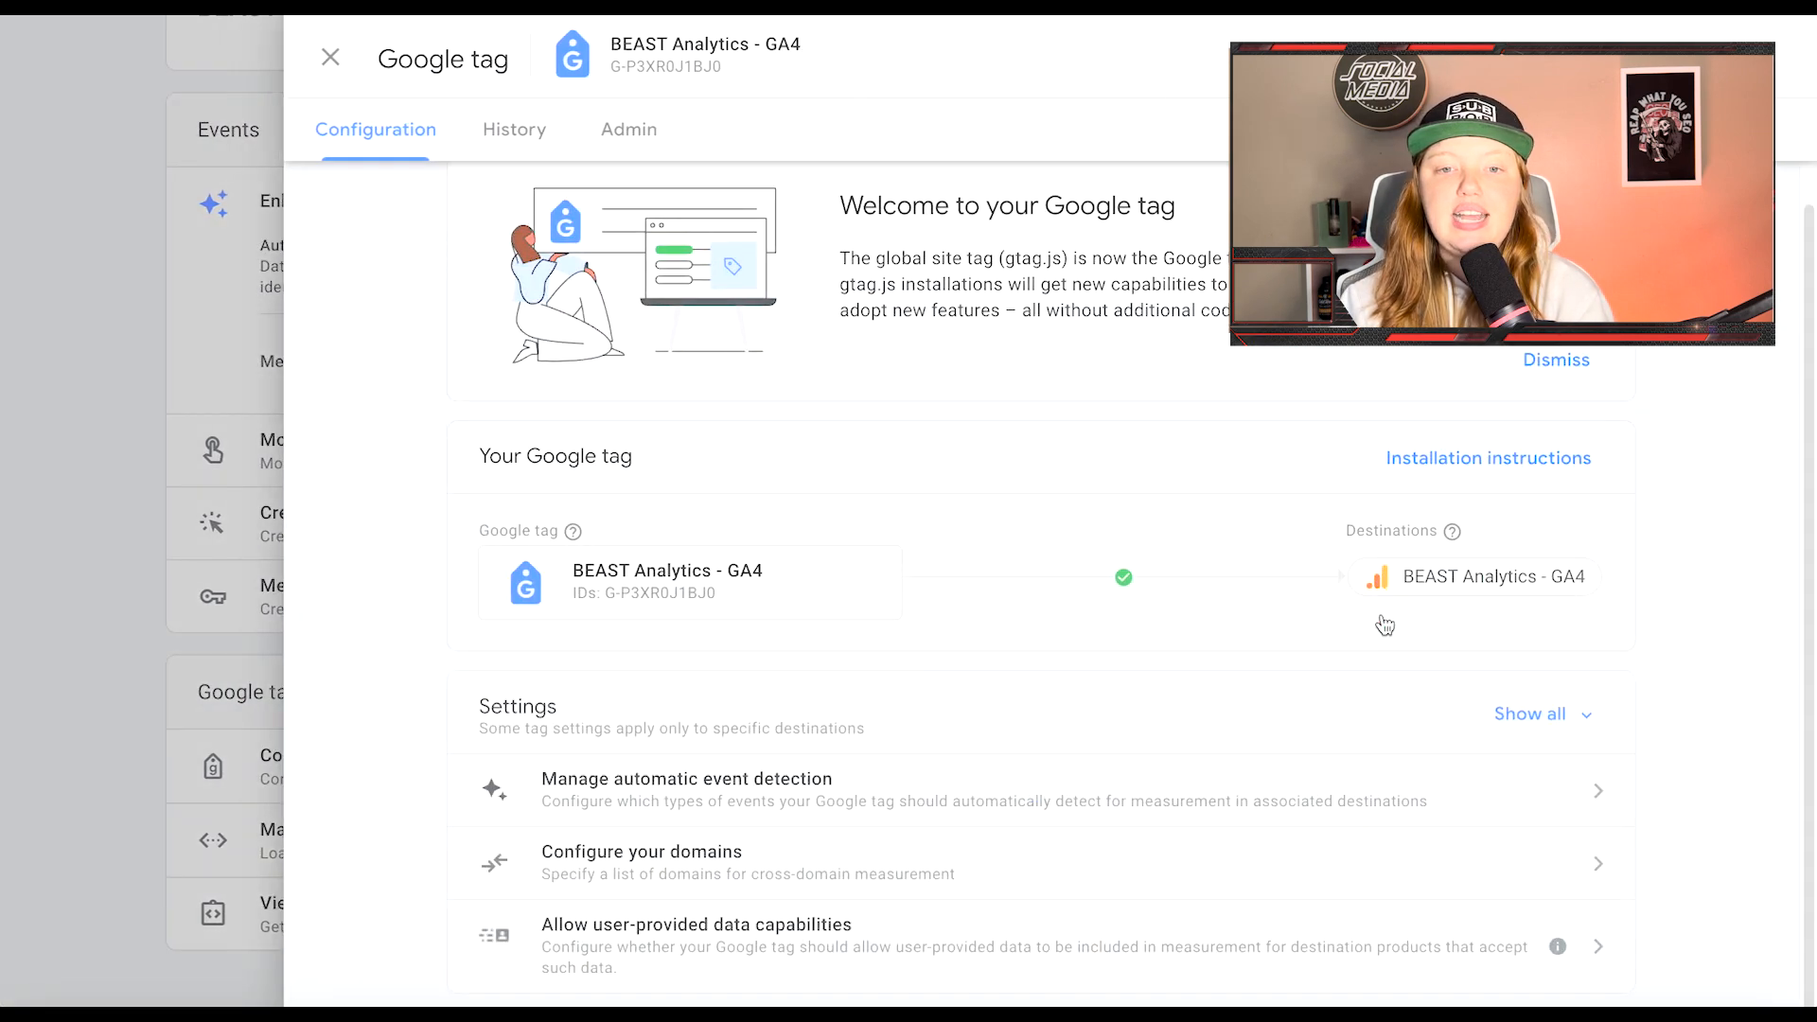
left_click(1558, 725)
scroll(1005, 386, "down", 4)
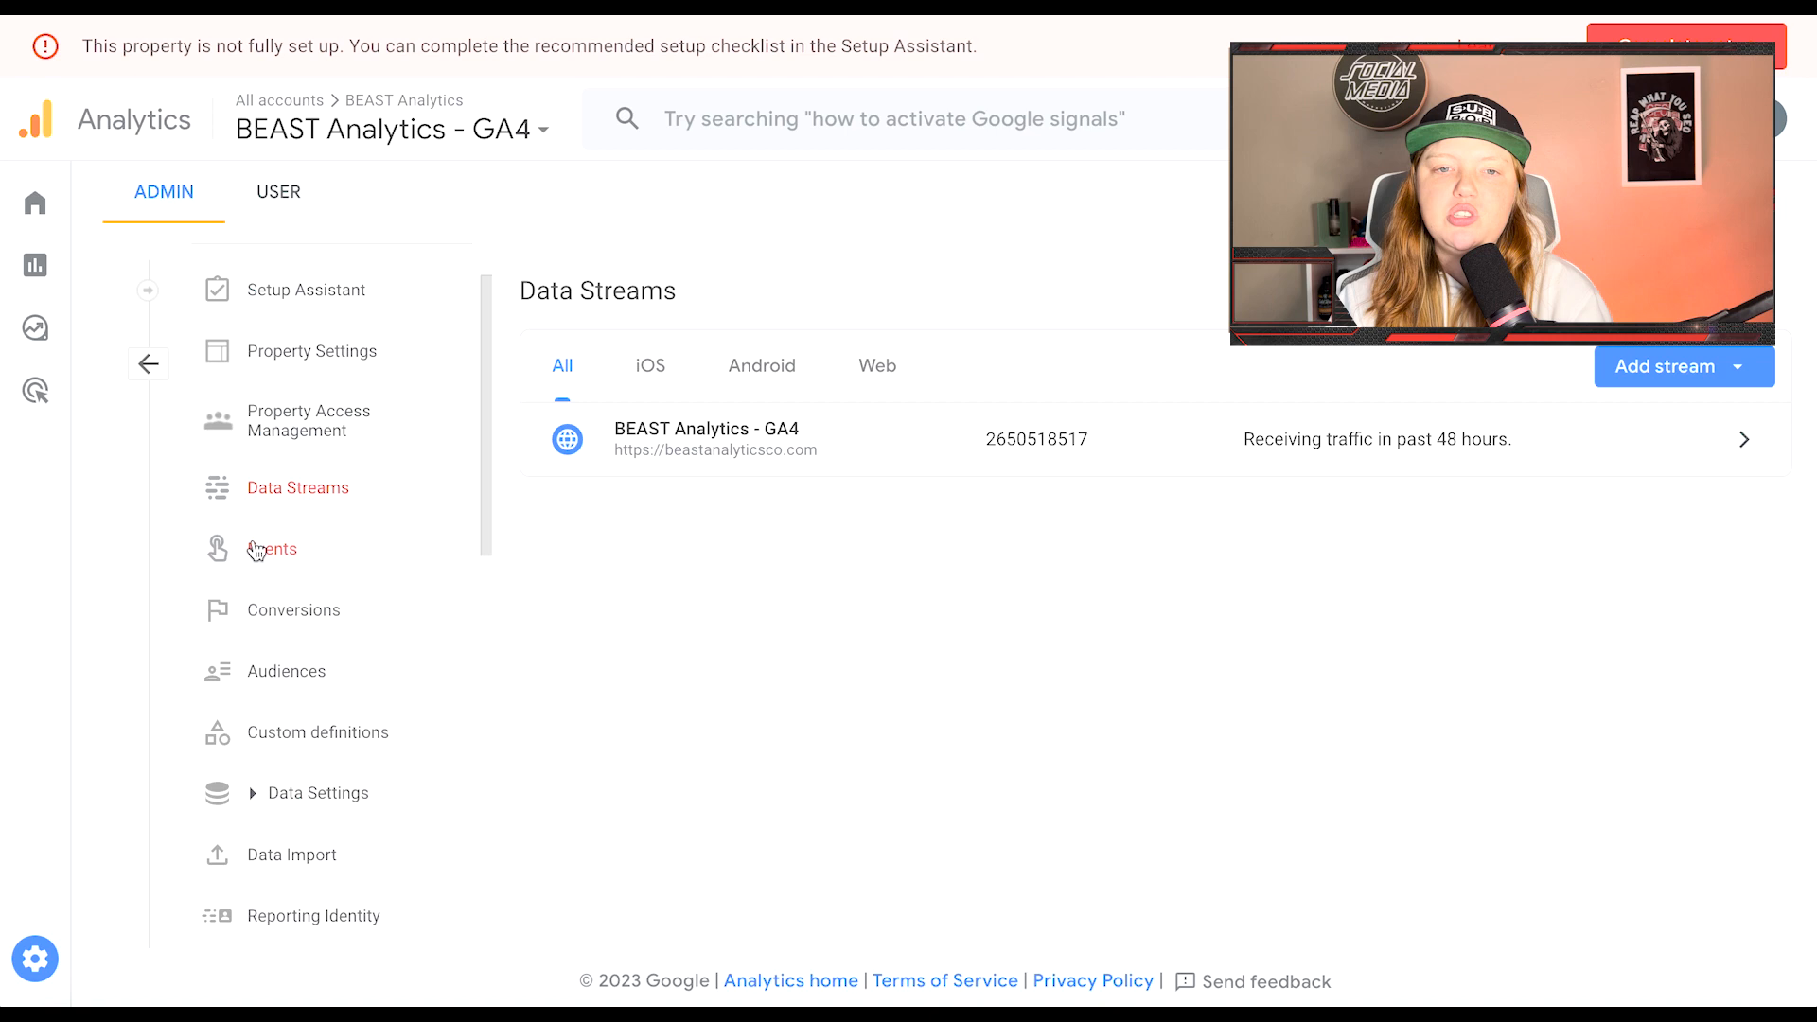
Step: Mark file_download as a conversion in the Events list, then view the Conversions list
left_click(363, 566)
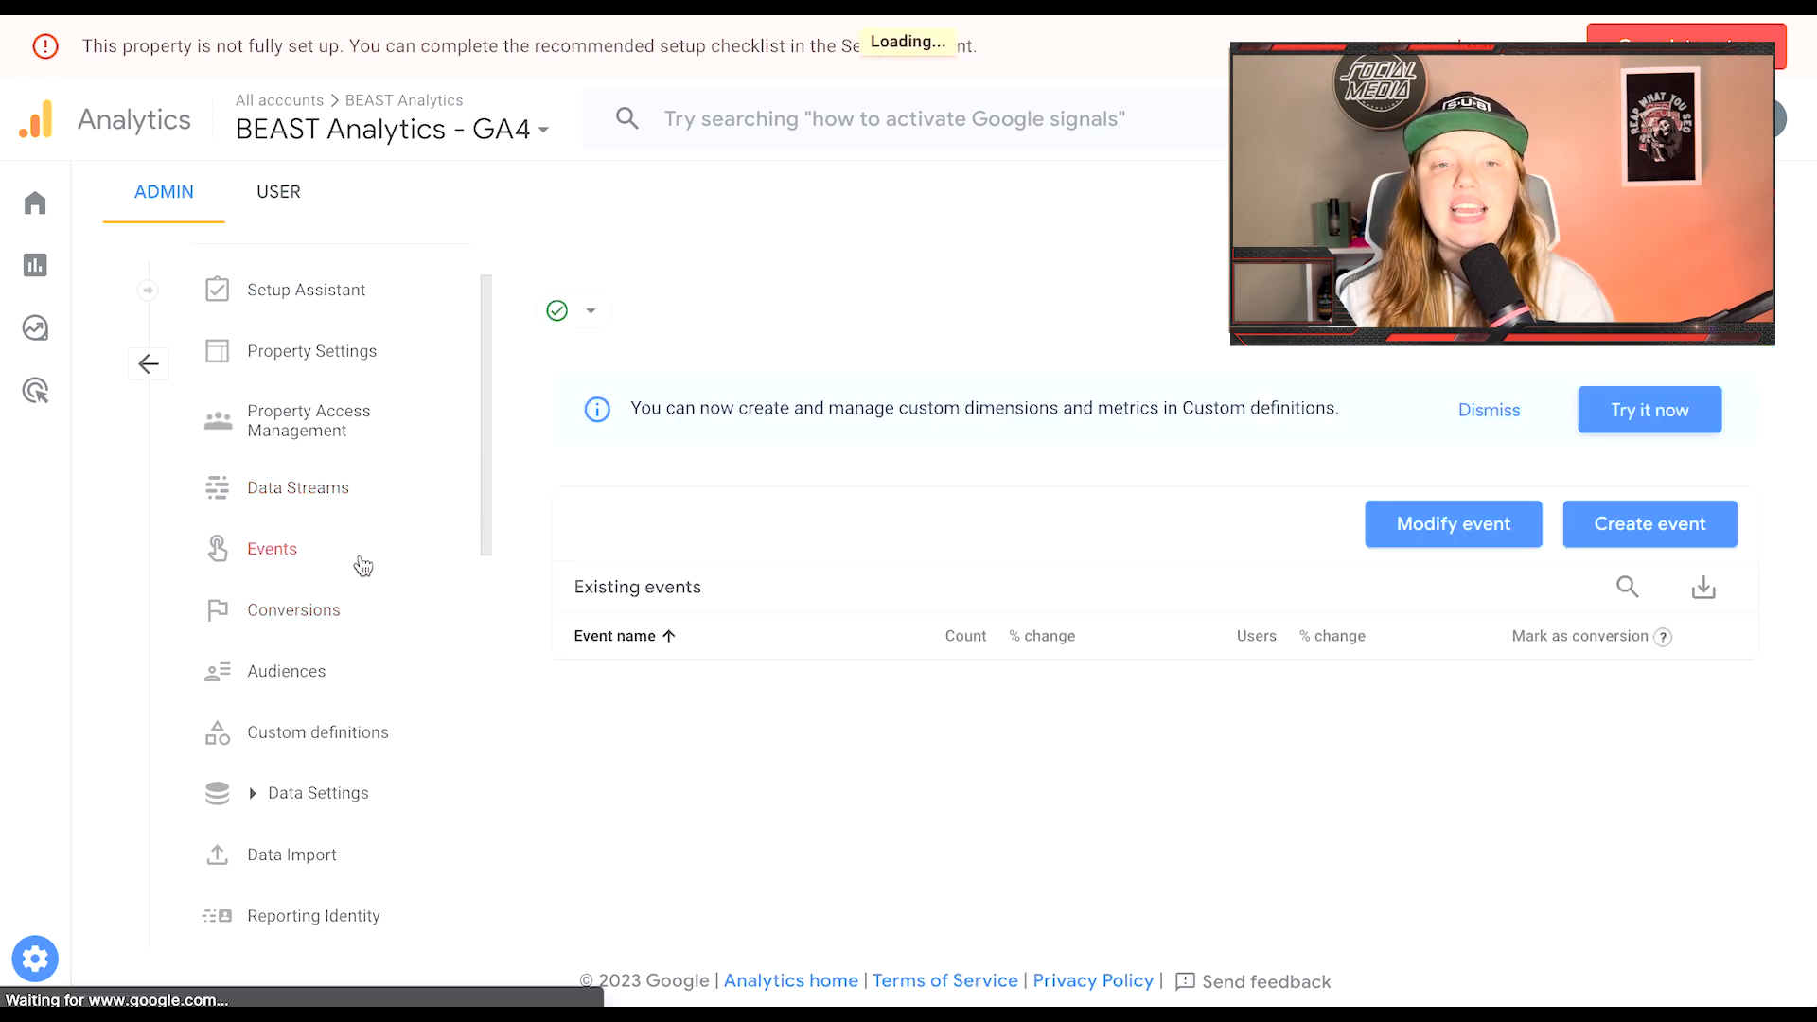
scroll(855, 591, "down", 2)
scroll(855, 590, "down", 1)
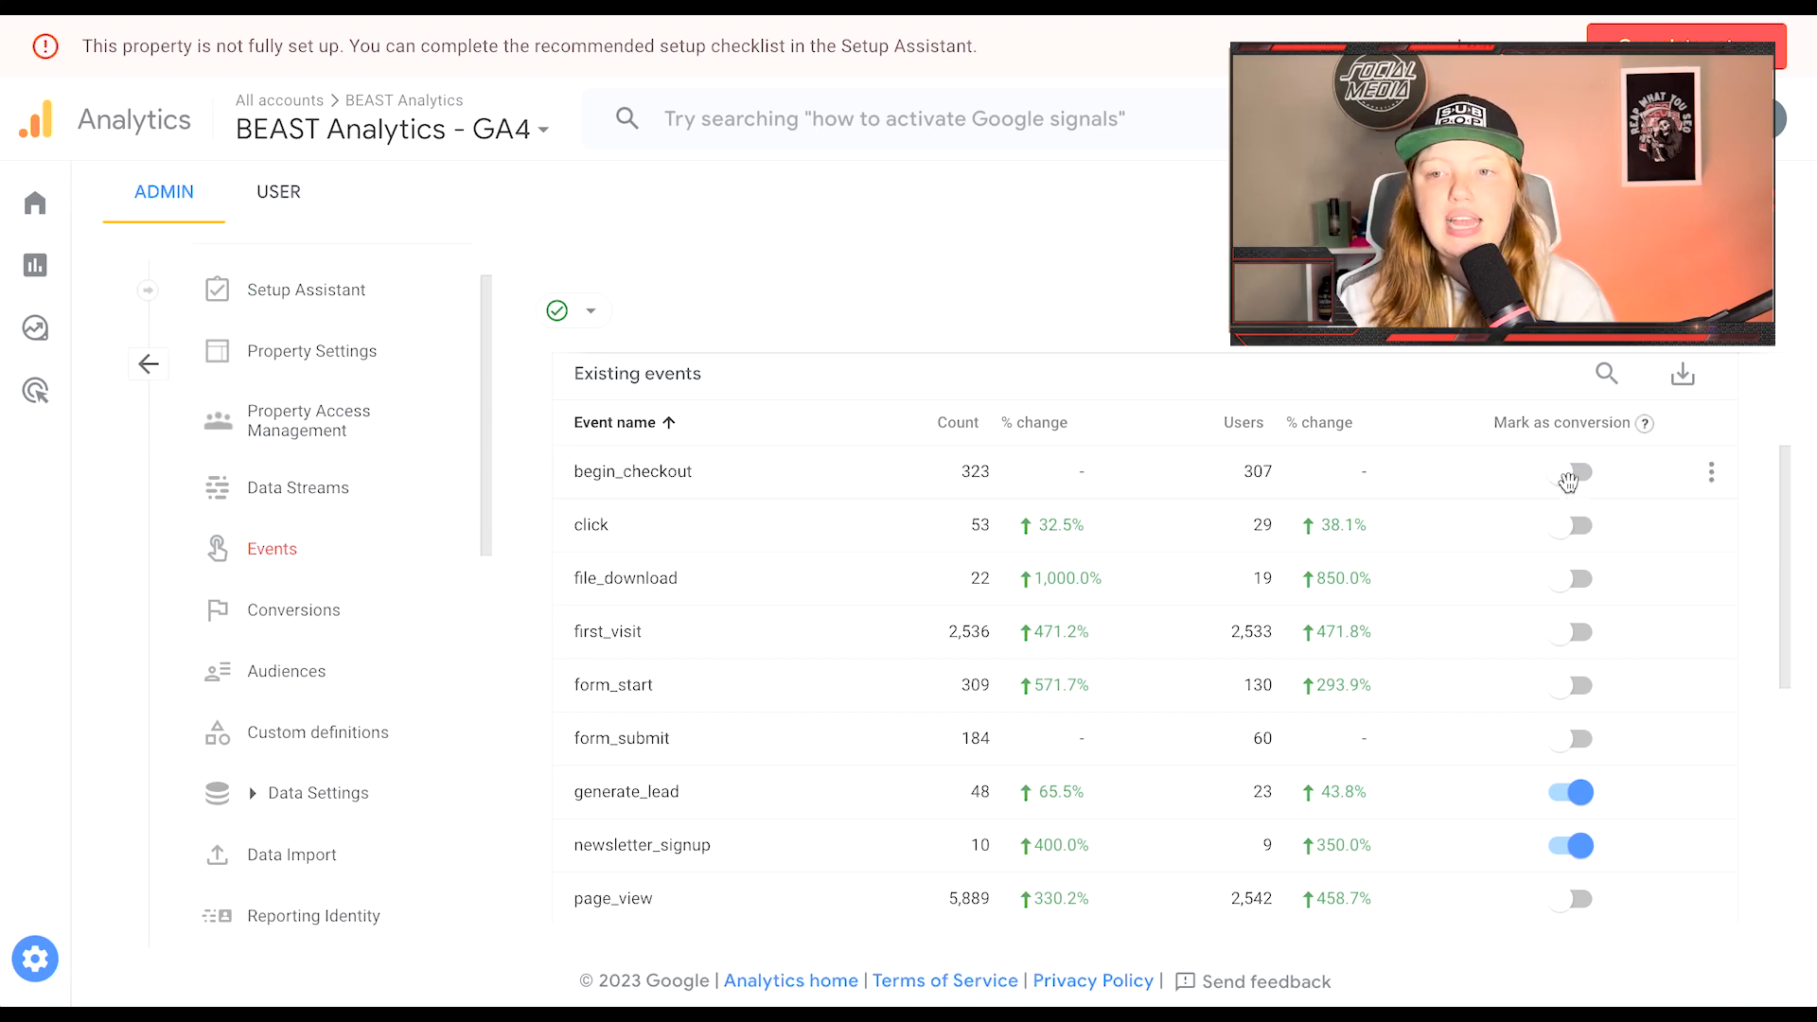
scroll(1590, 672, "down", 1)
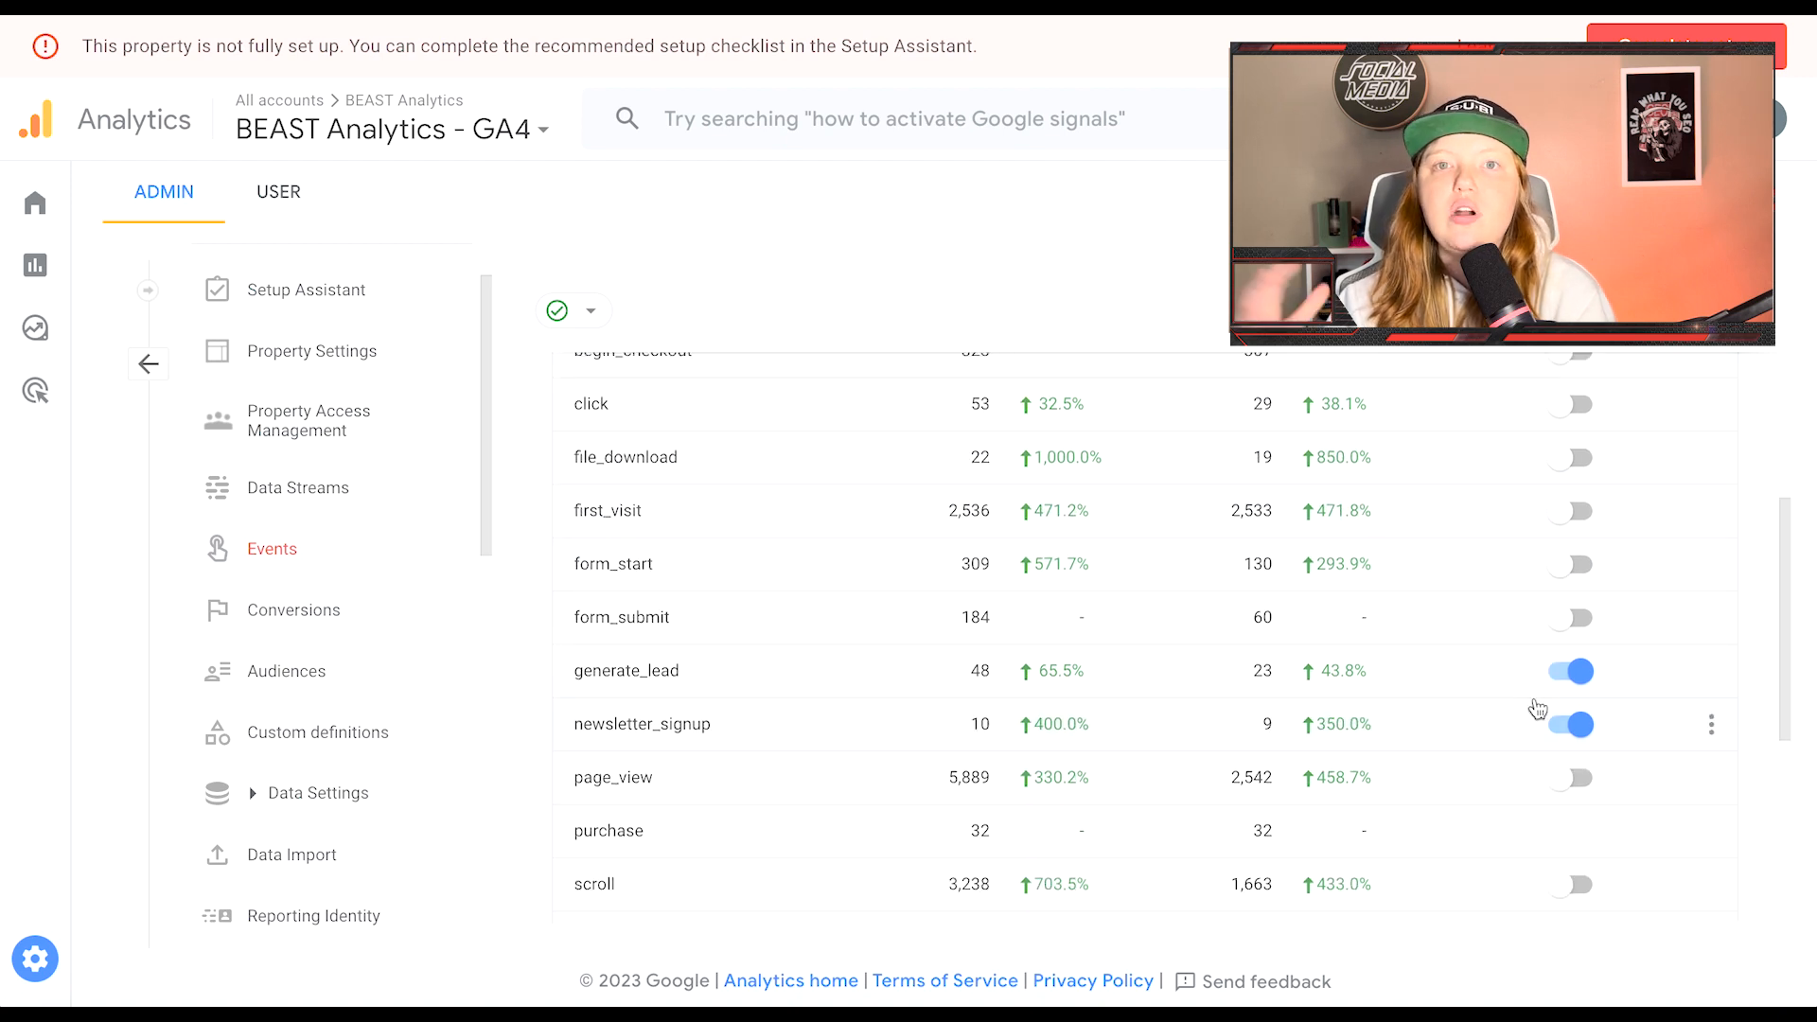
scroll(1538, 709, "up", 3)
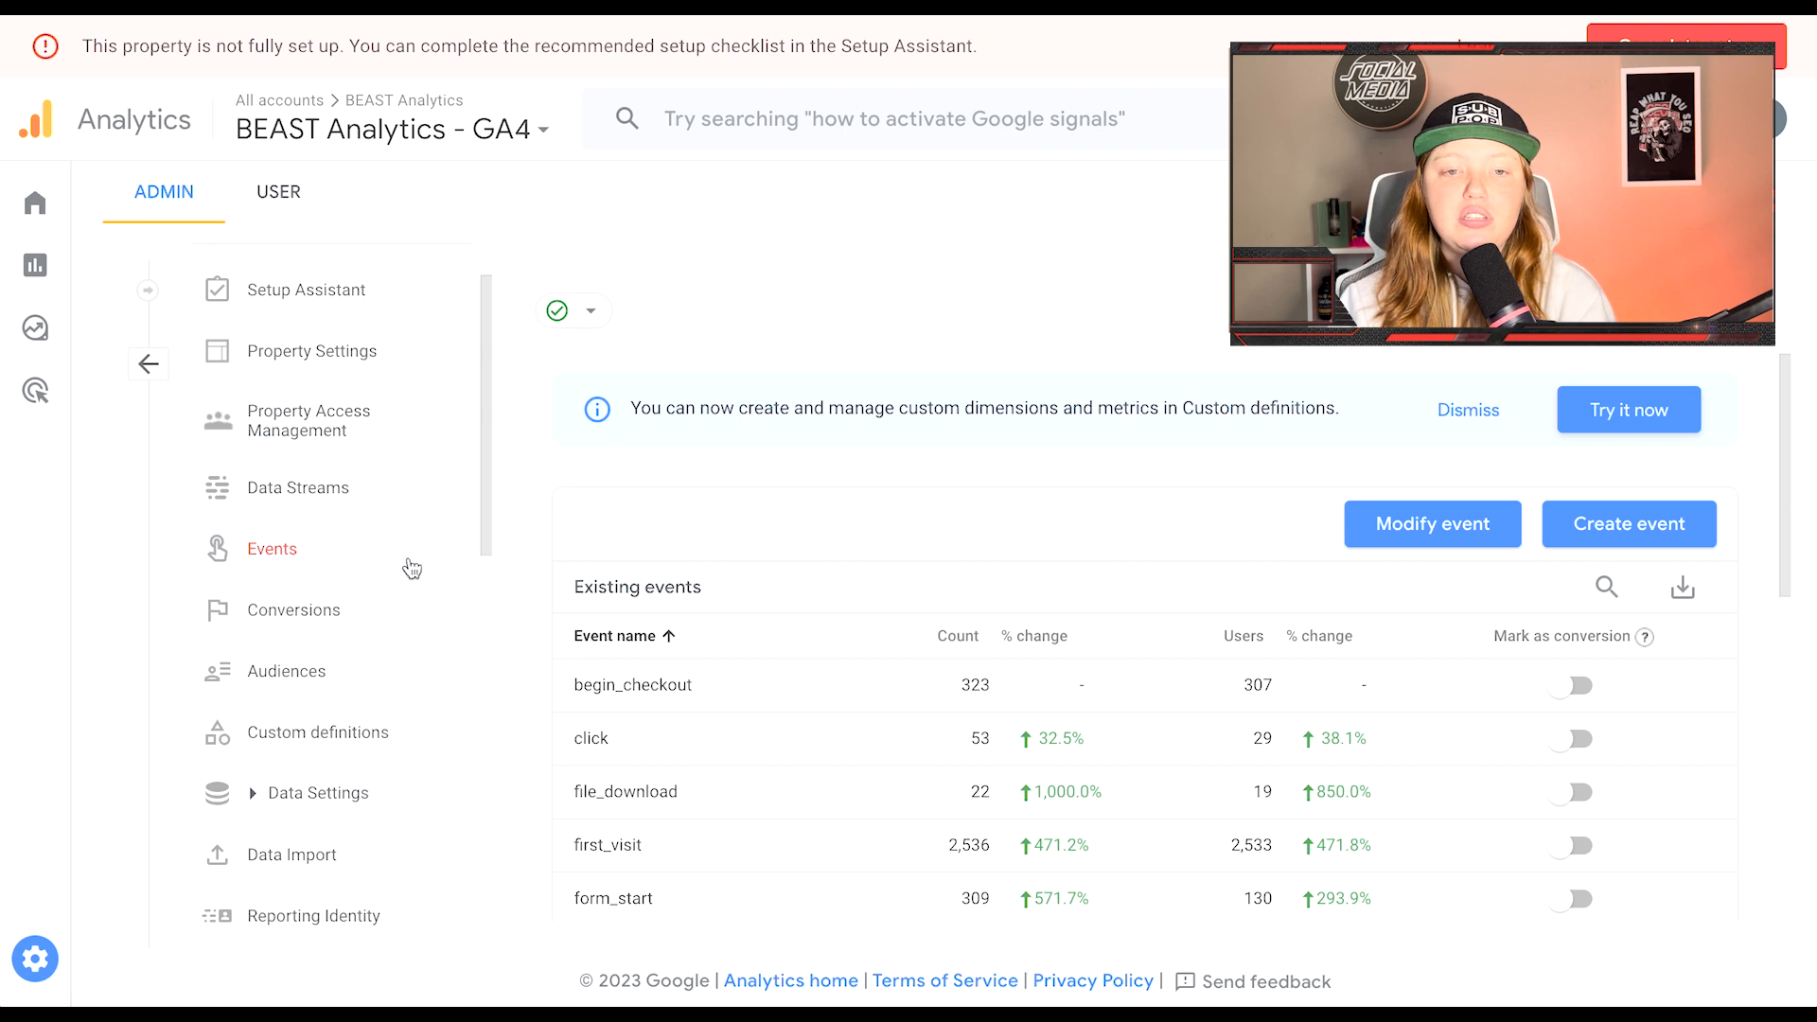
scroll(1558, 523, "down", 2)
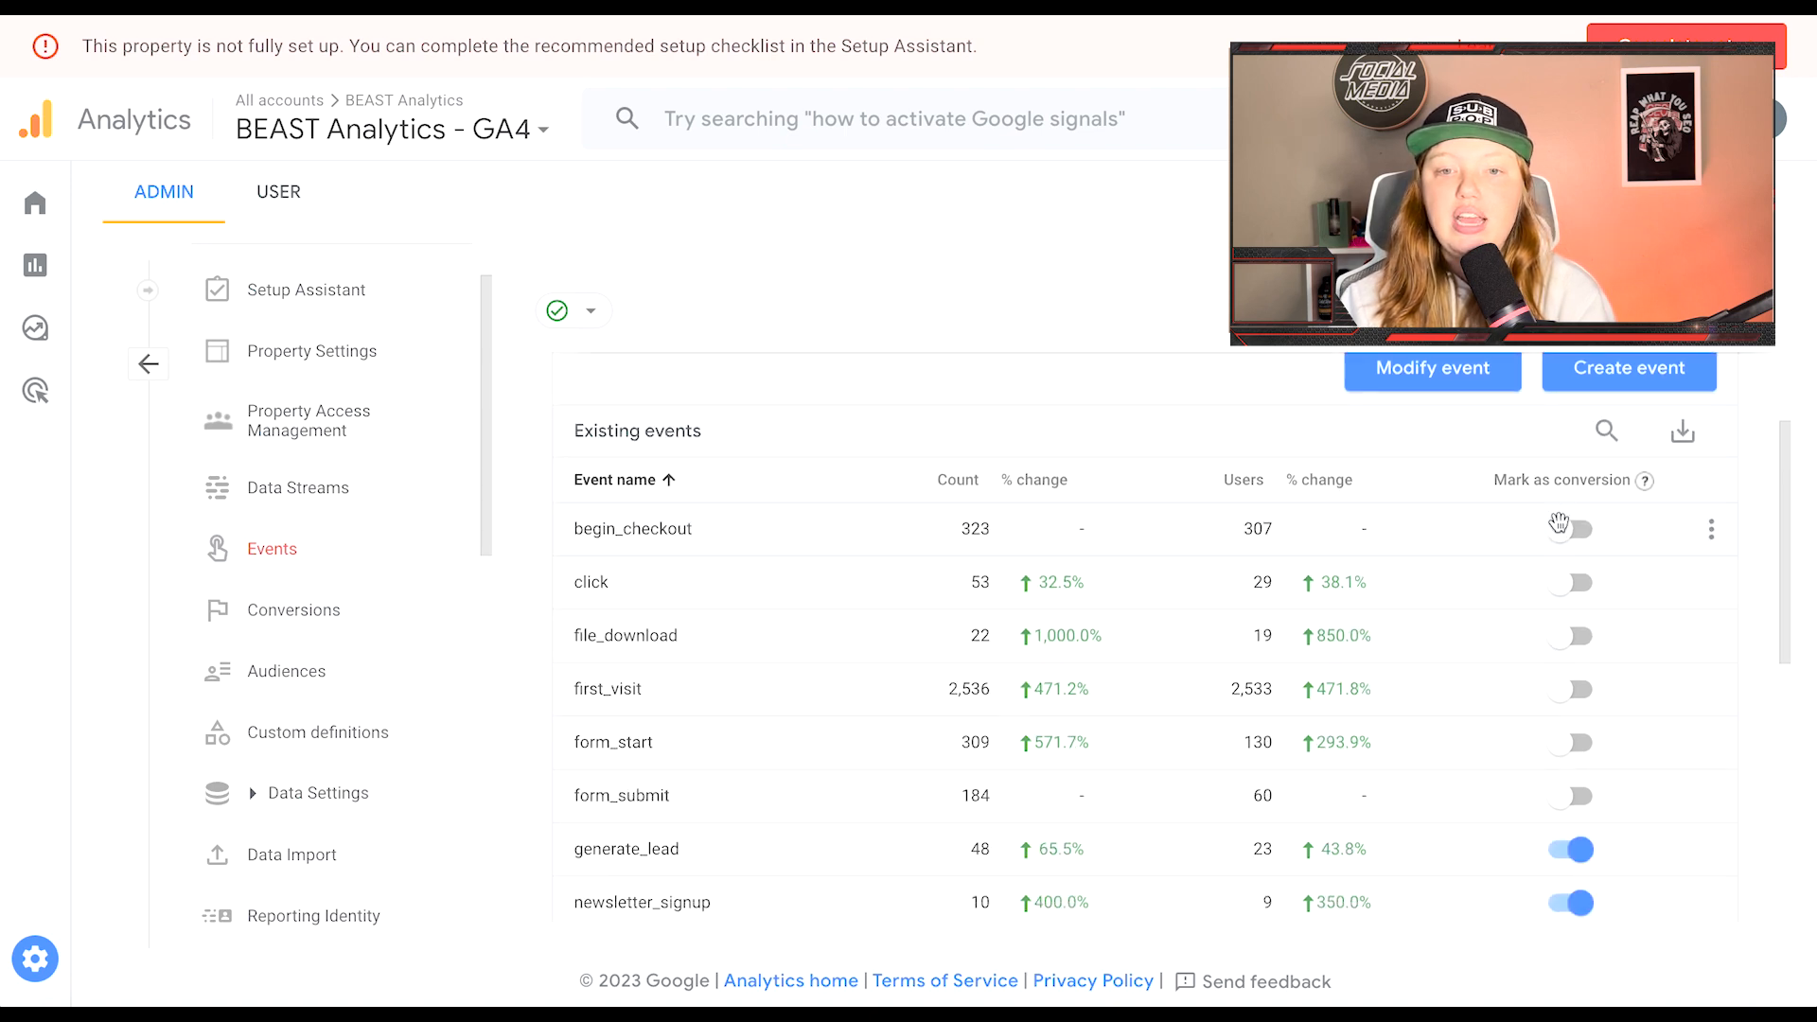
left_click(1572, 637)
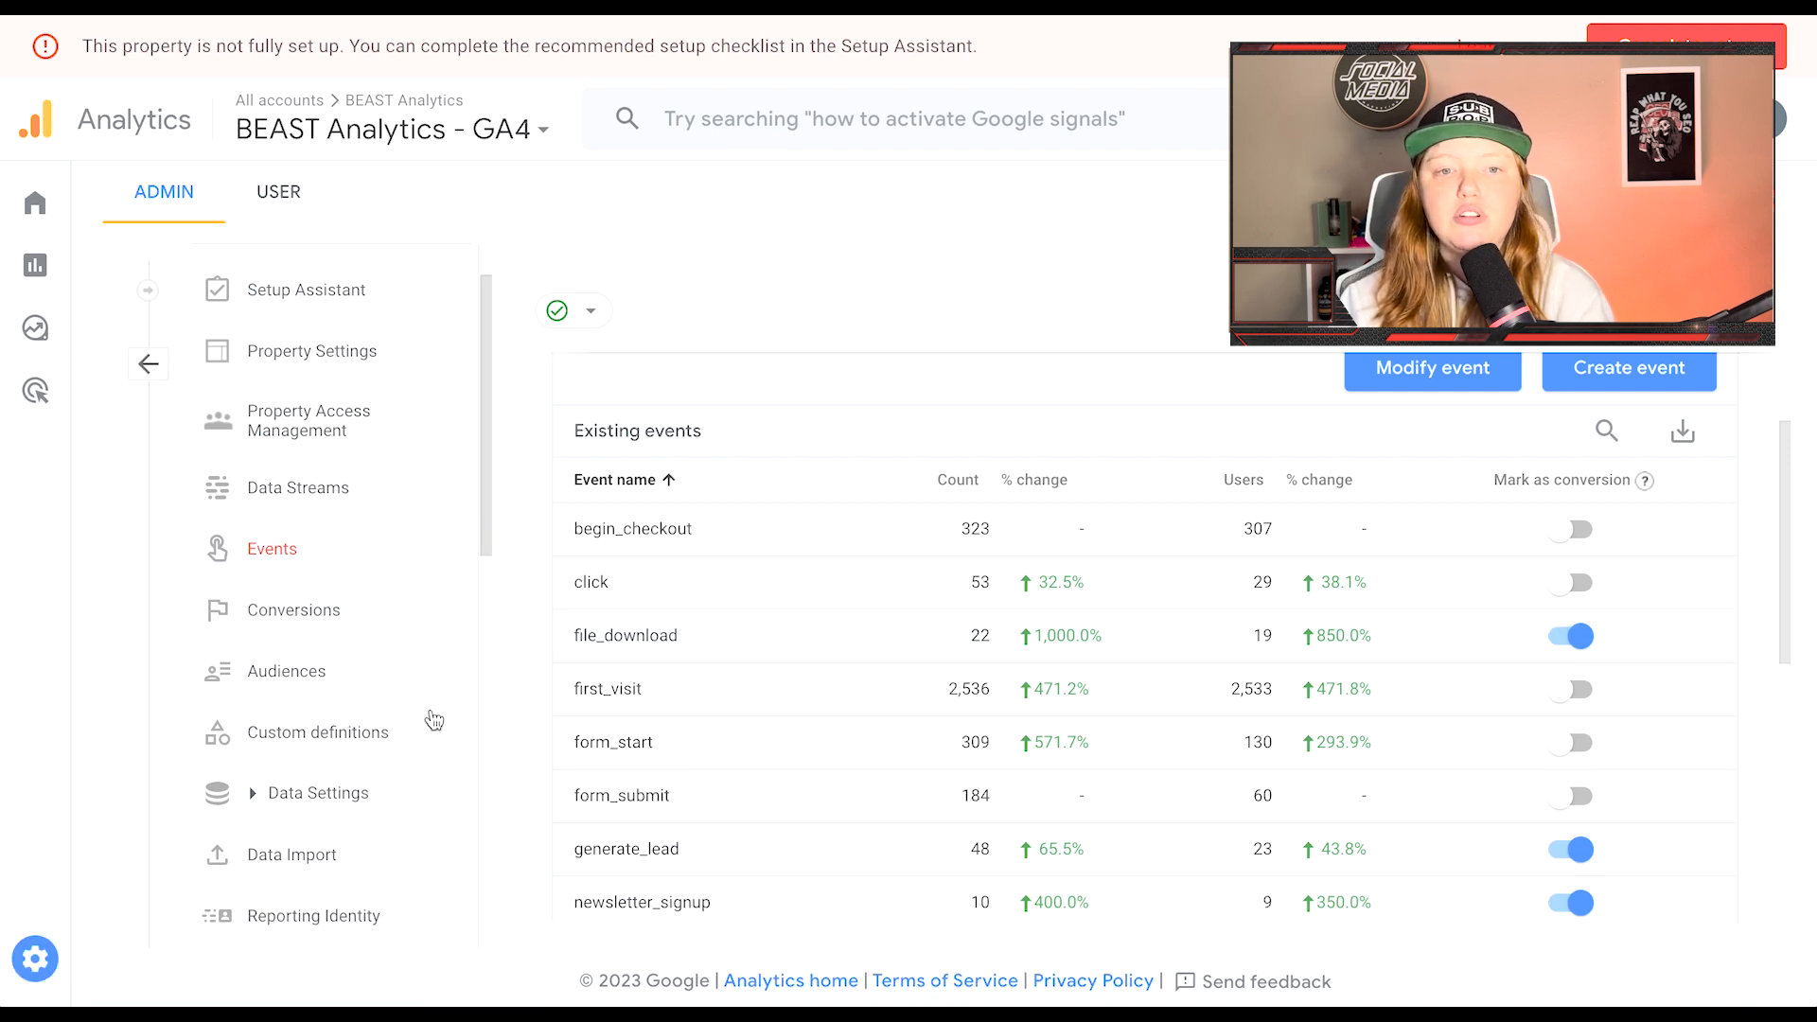
left_click(301, 613)
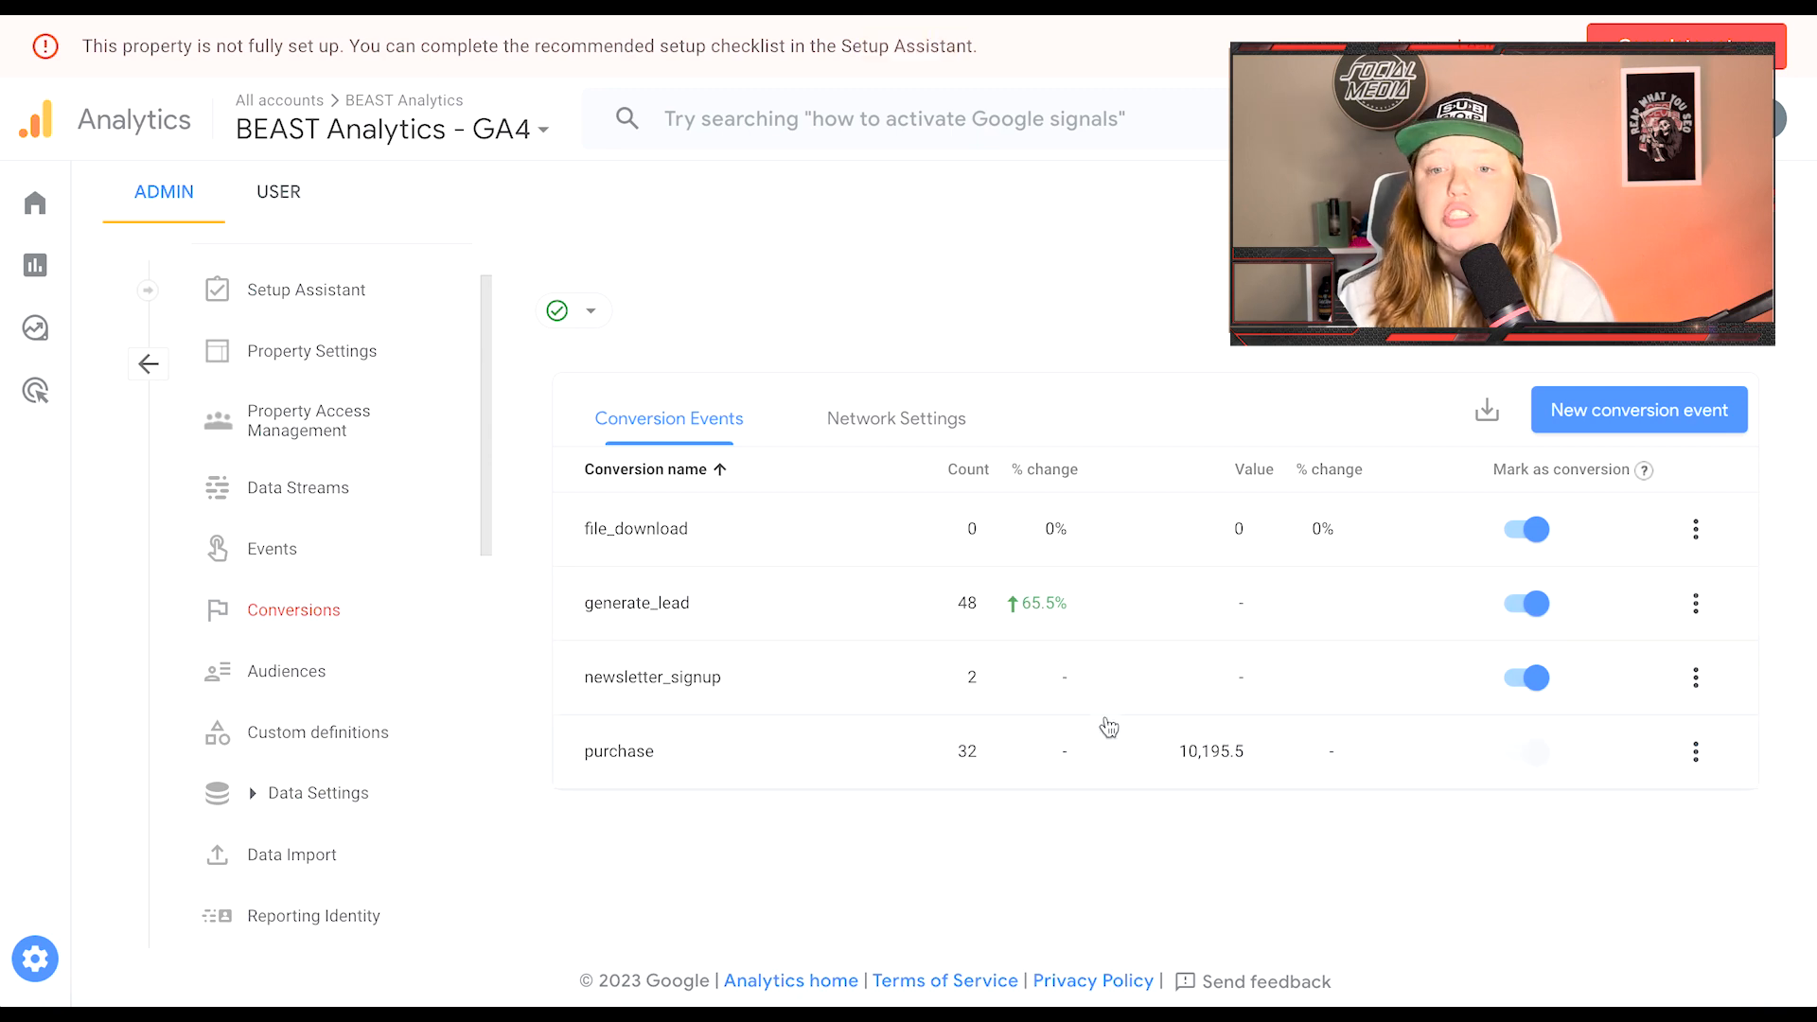
Step: Open Custom definitions, listing the Form Id, Link Url and Video Title dimensions
scroll(331, 632, "down", 1)
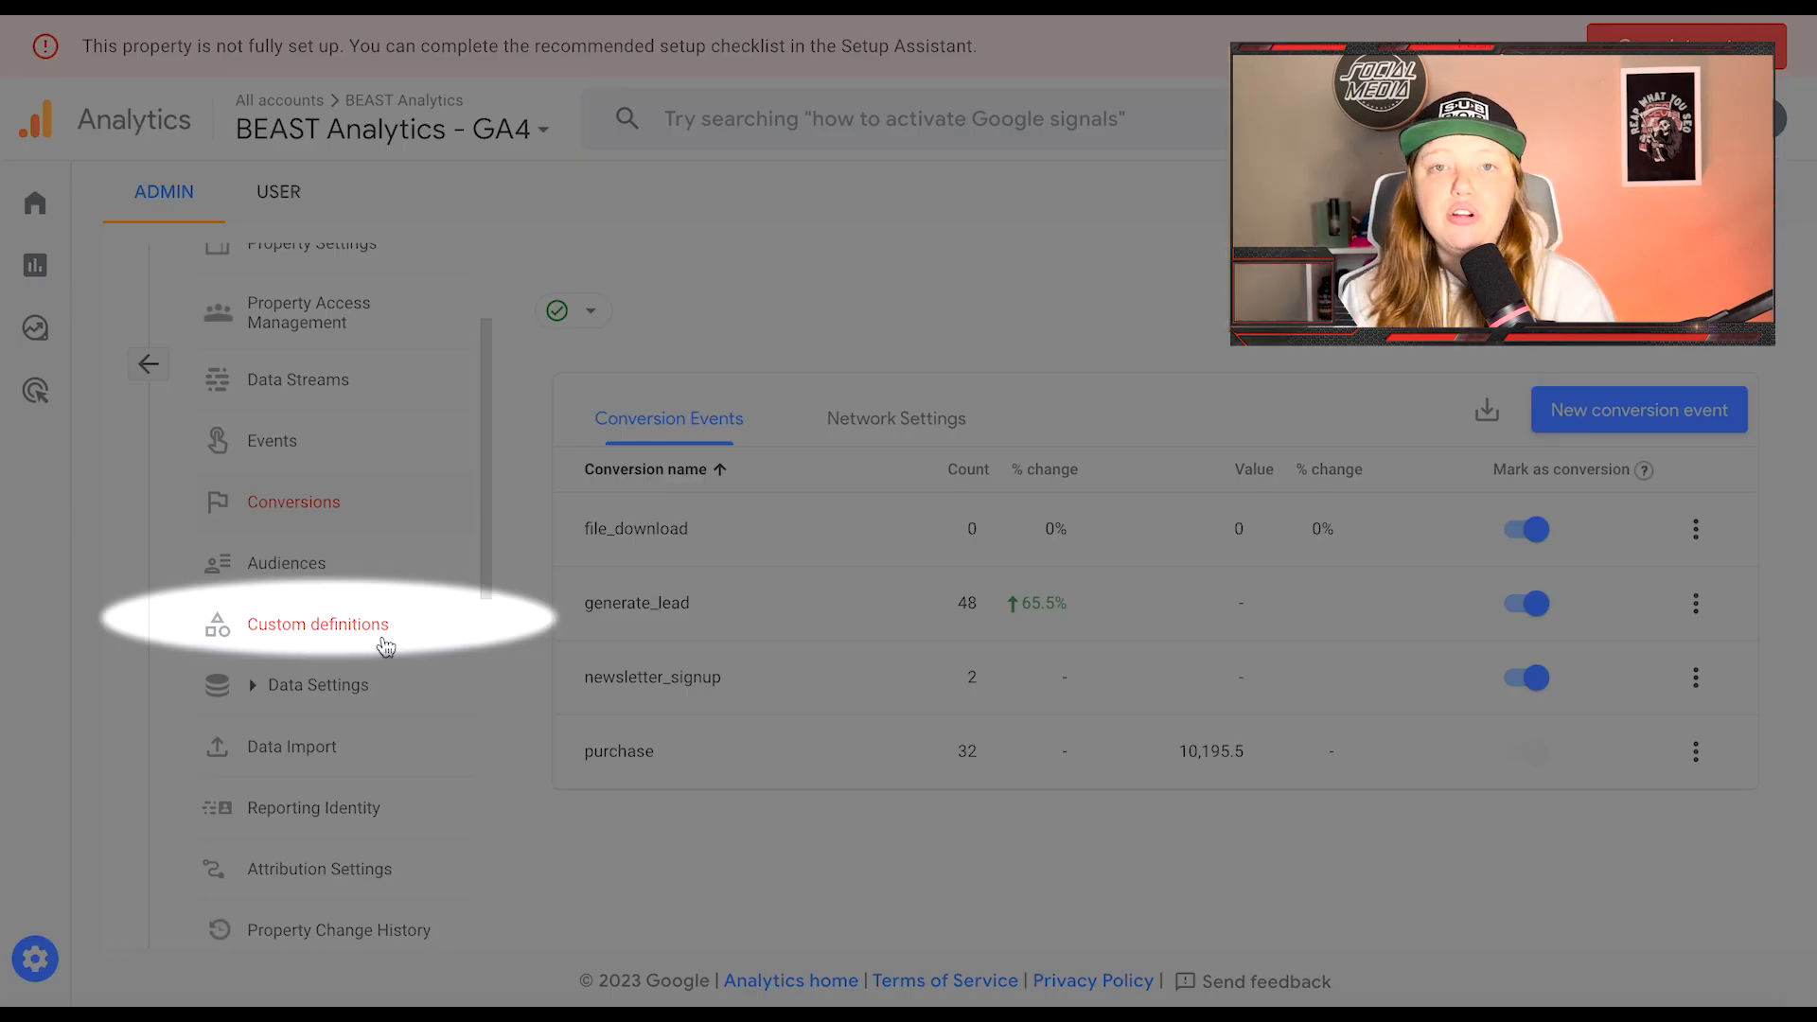
left_click(385, 646)
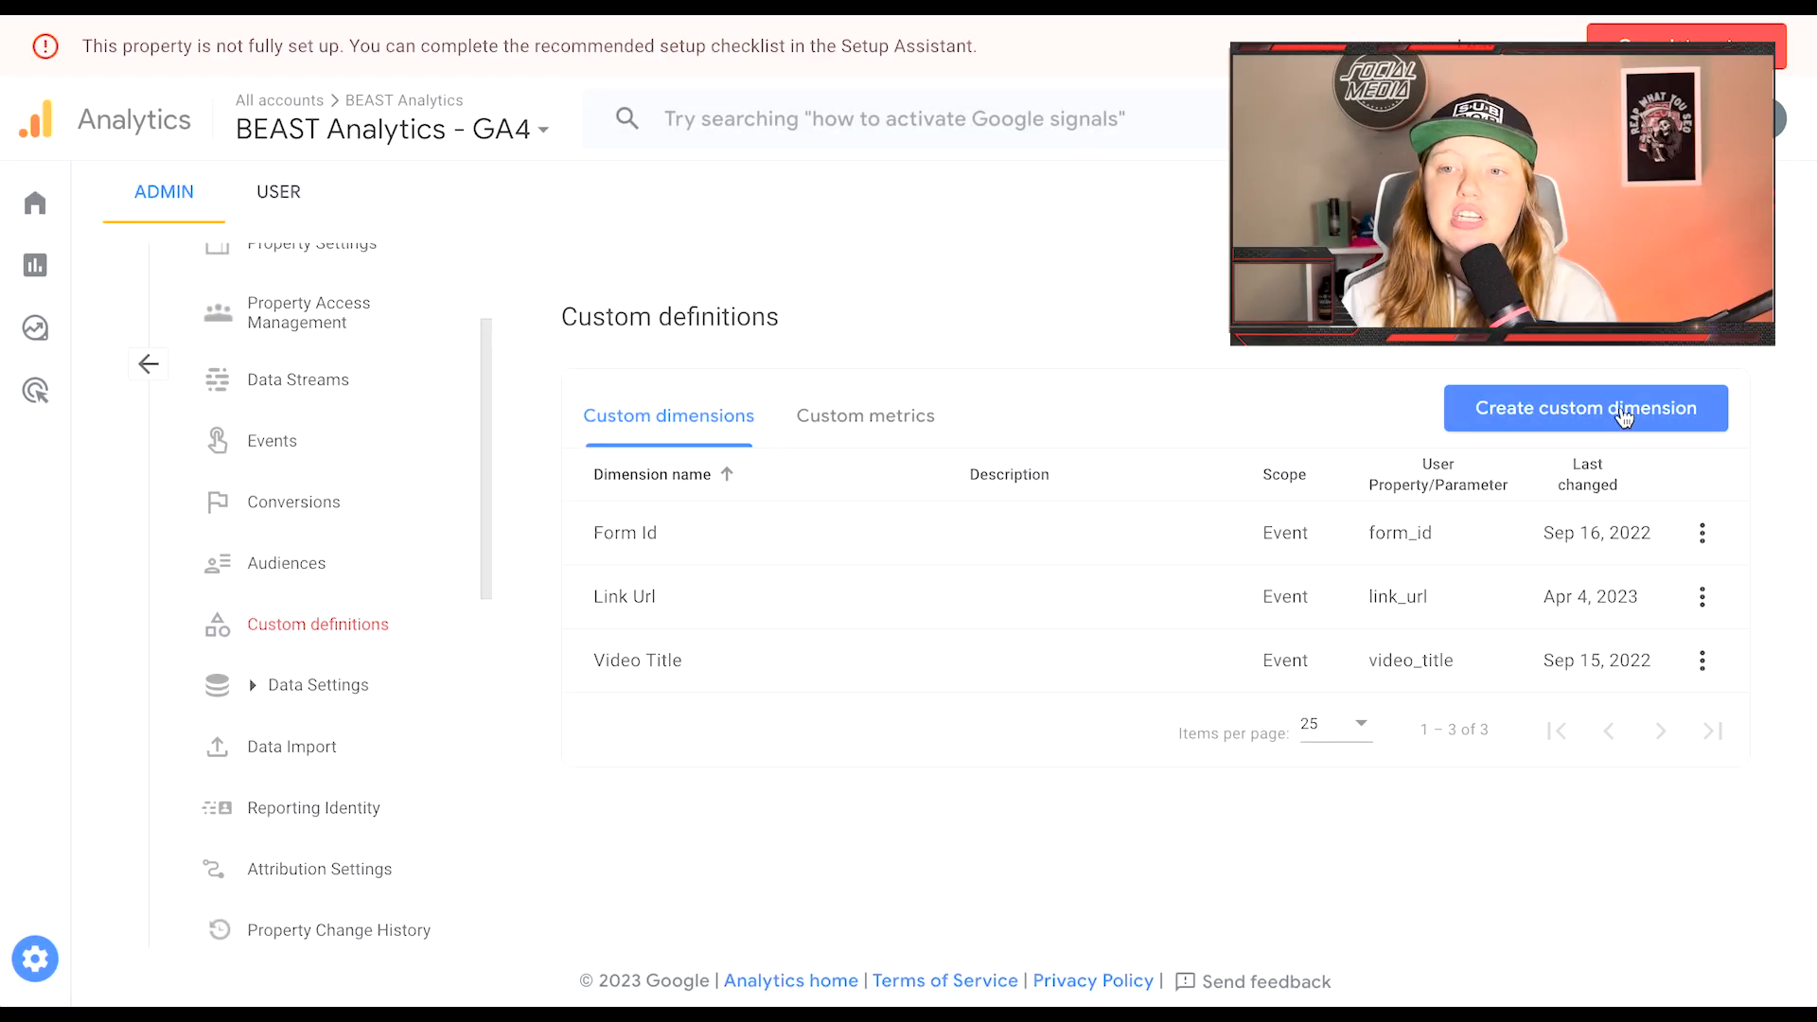
Step: Start a new custom dimension using the first_field_position event parameter
left_click(1623, 417)
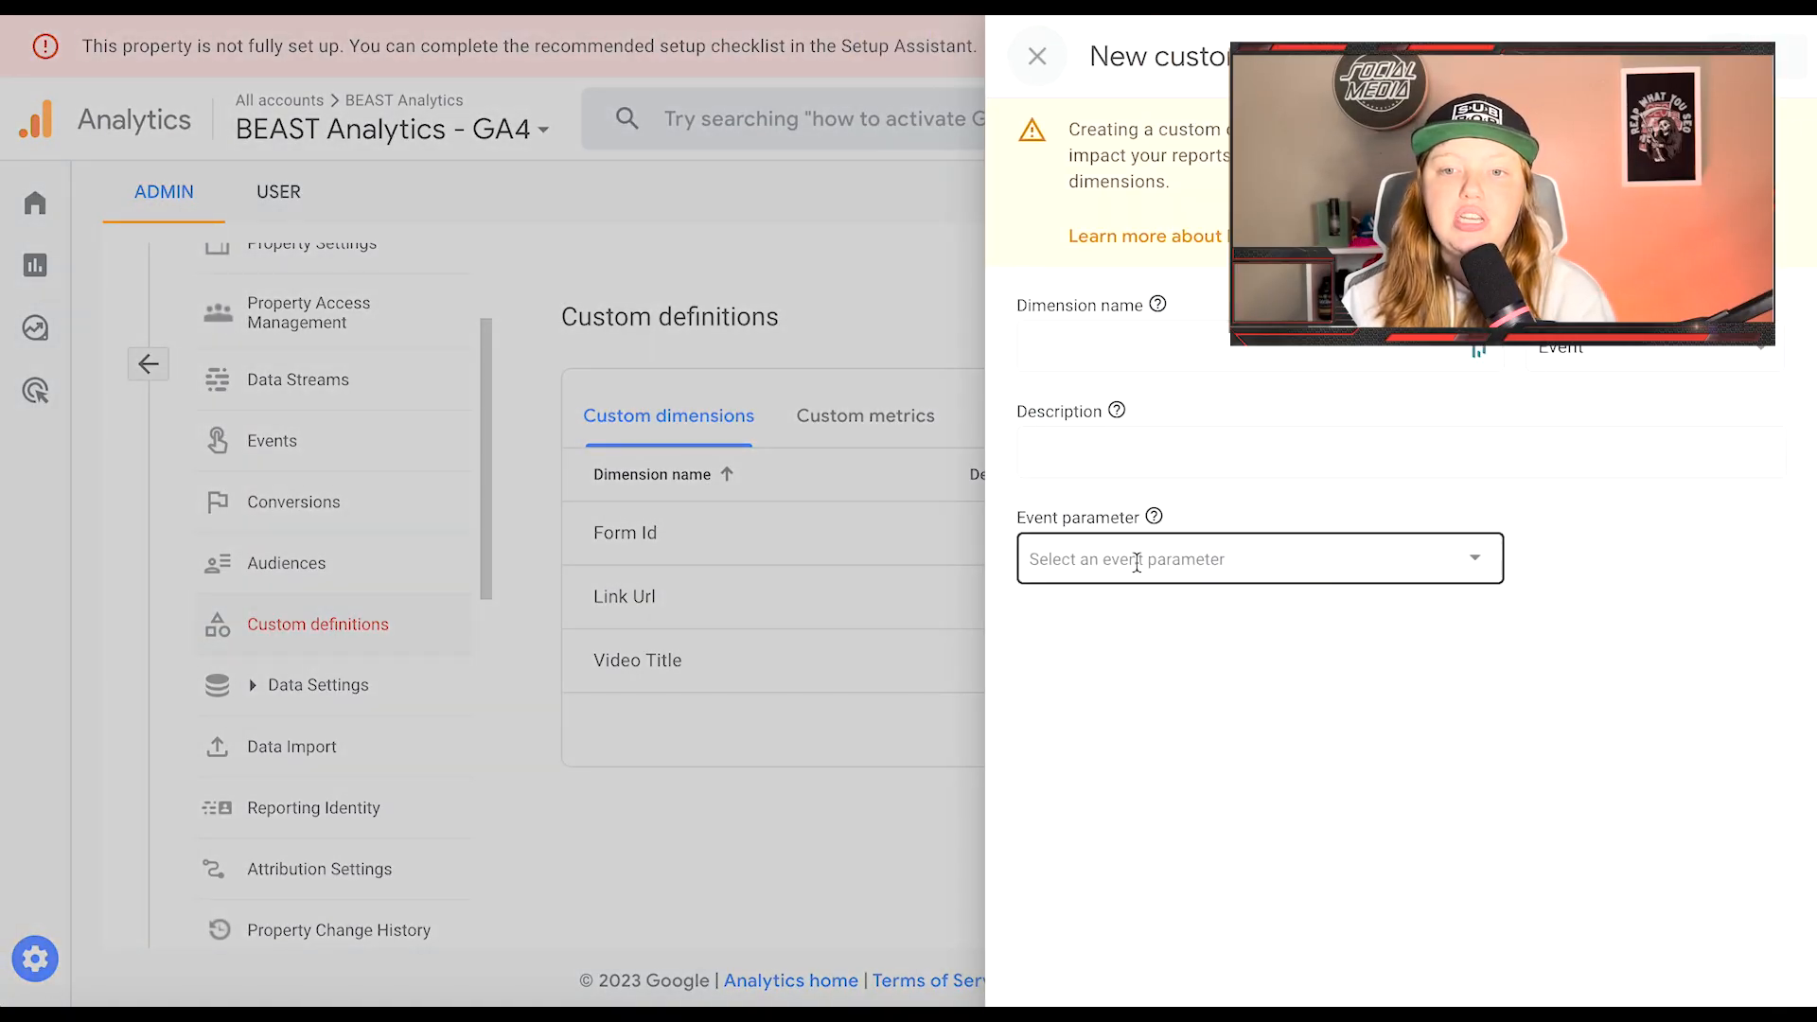
left_click(1476, 564)
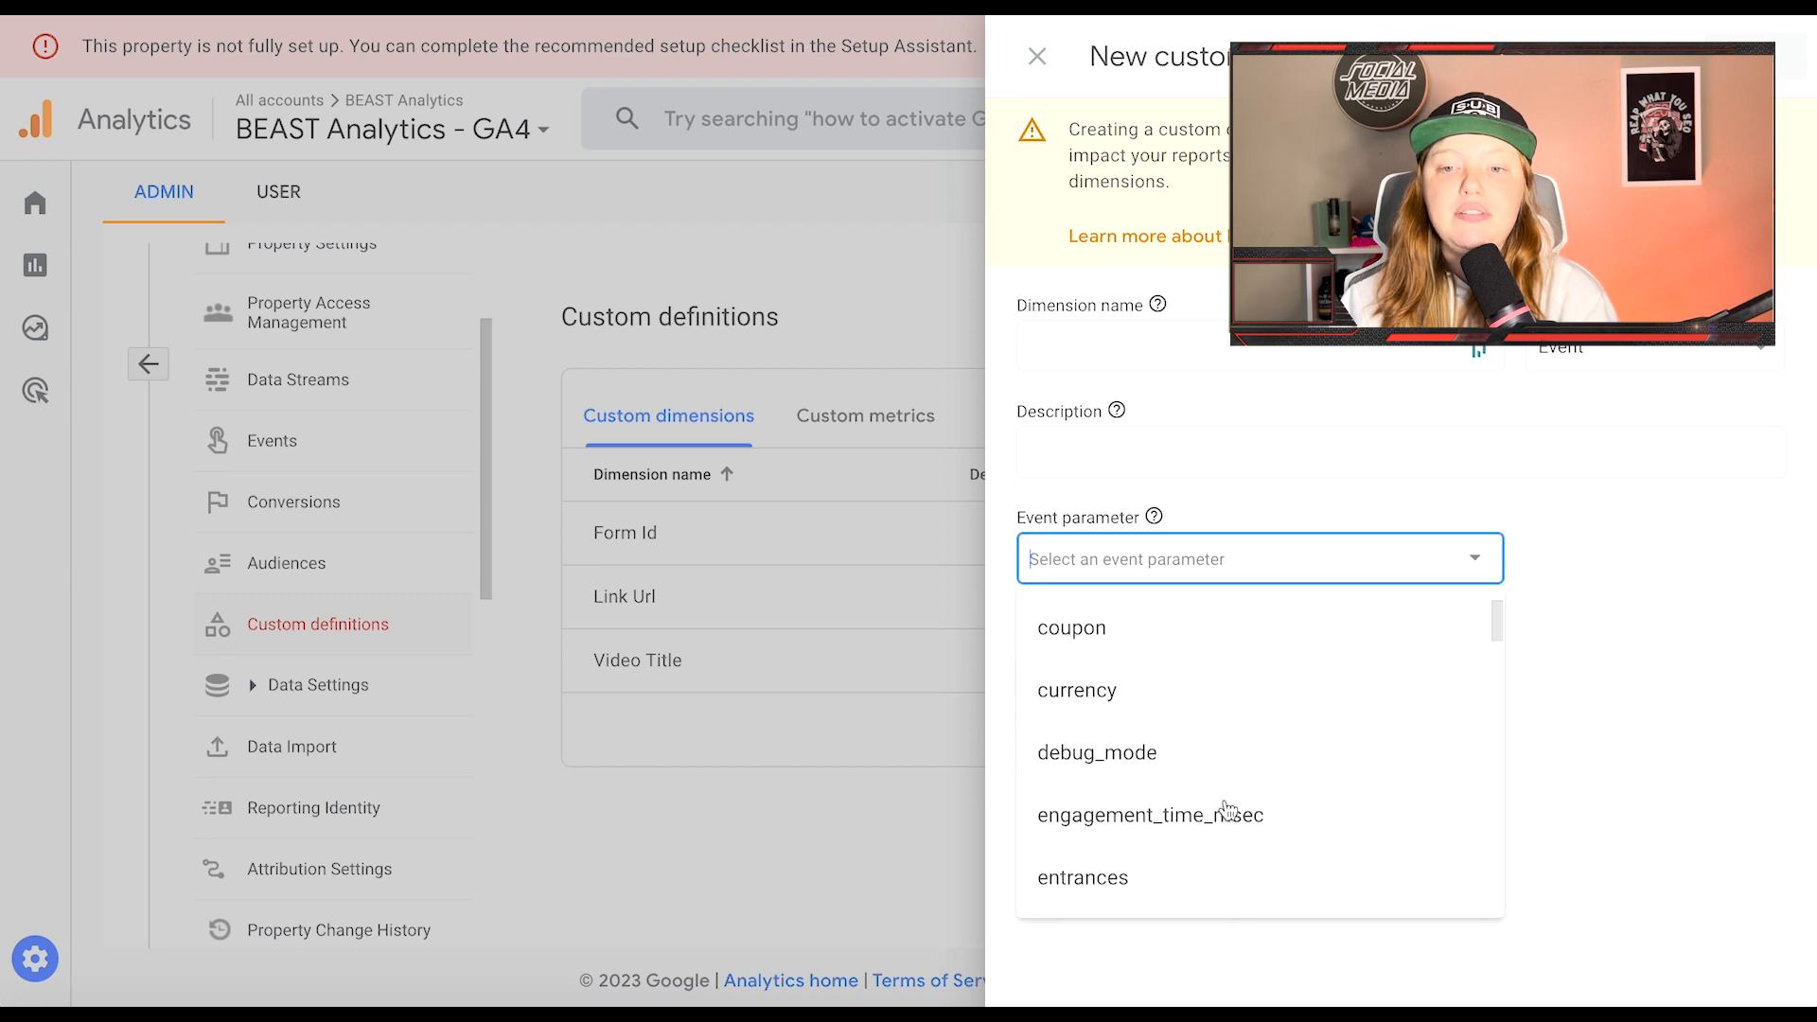
scroll(1230, 810, "down", 15)
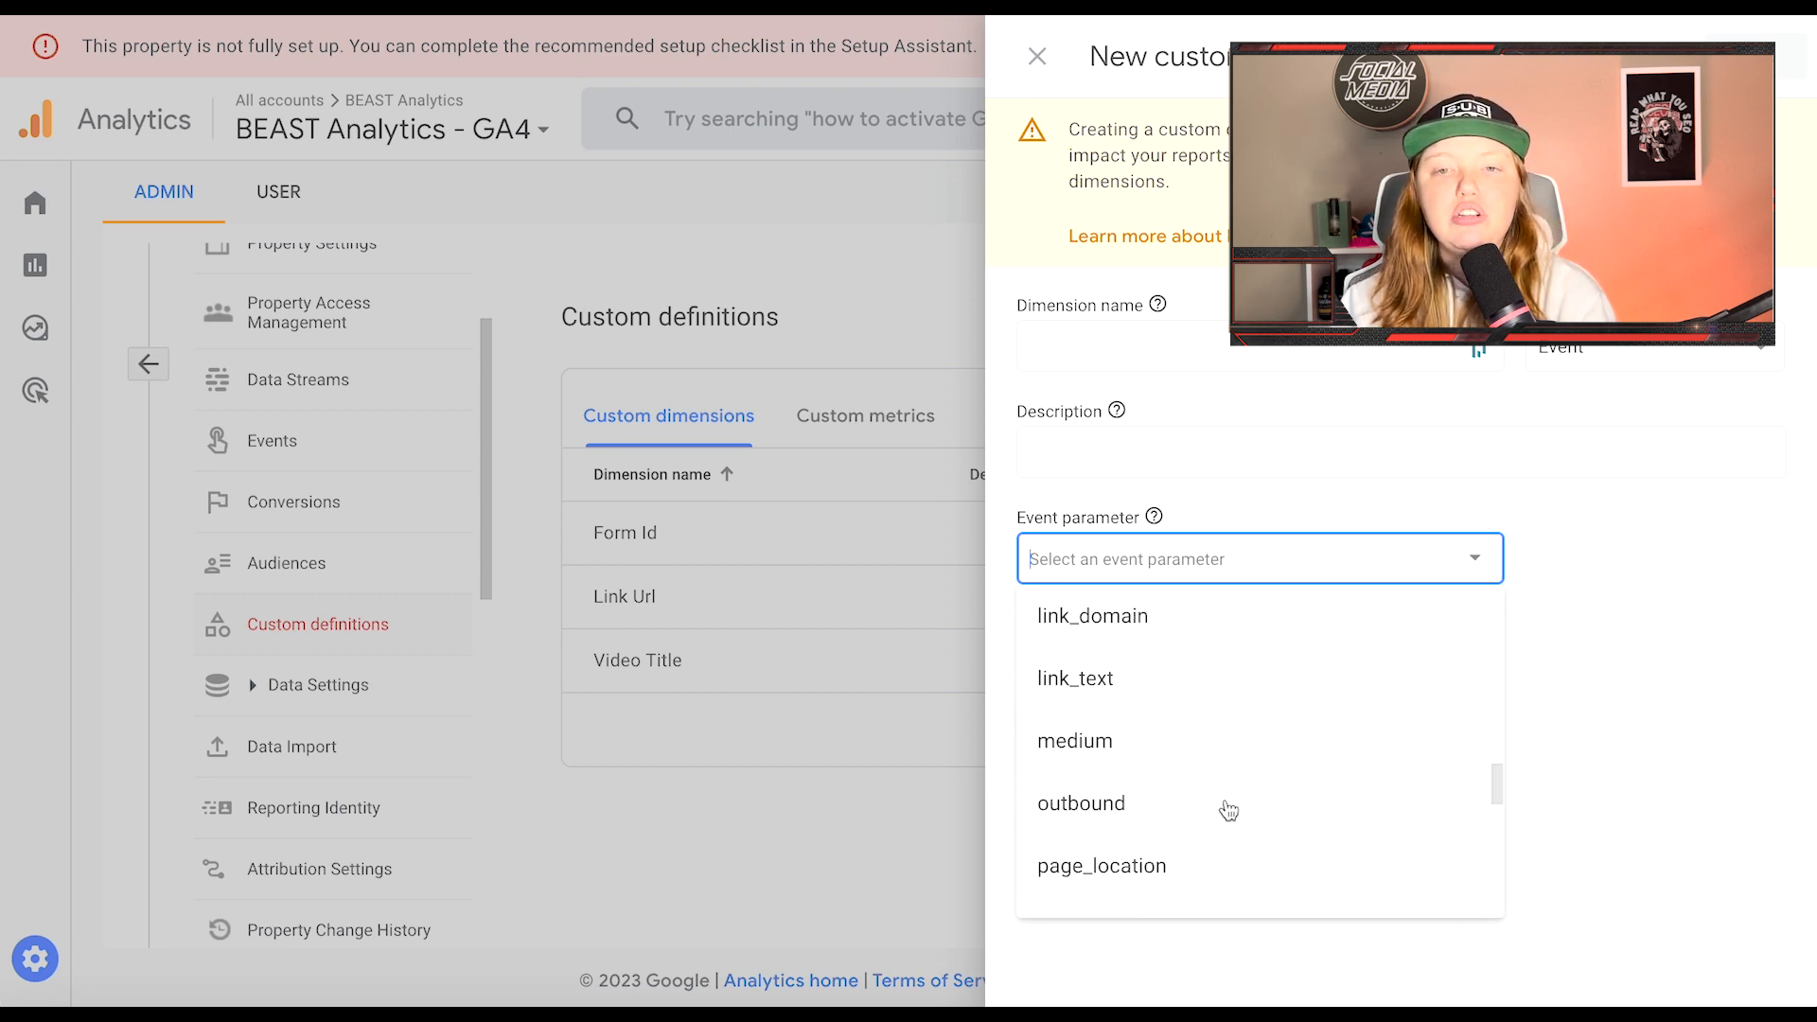
scroll(1230, 795, "down", 2)
scroll(1229, 791, "up", 20)
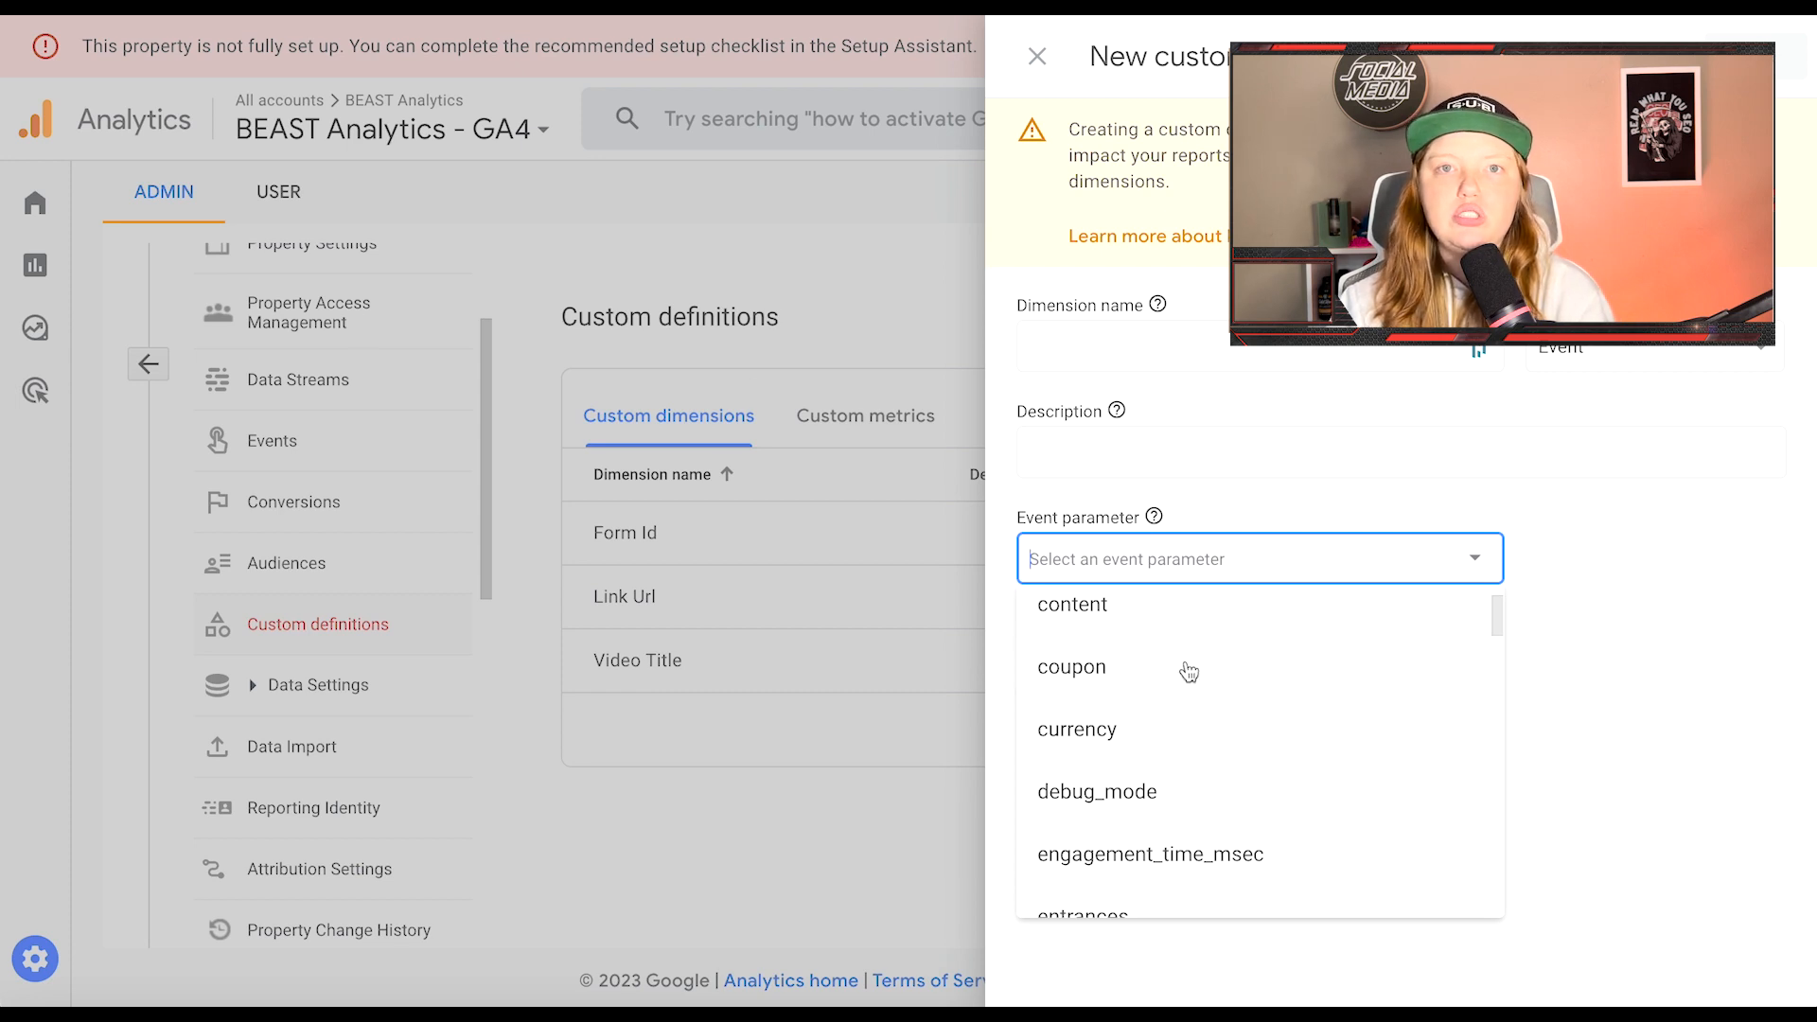
scroll(1189, 743, "down", 1)
scroll(1148, 701, "up", 2)
scroll(1148, 701, "down", 8)
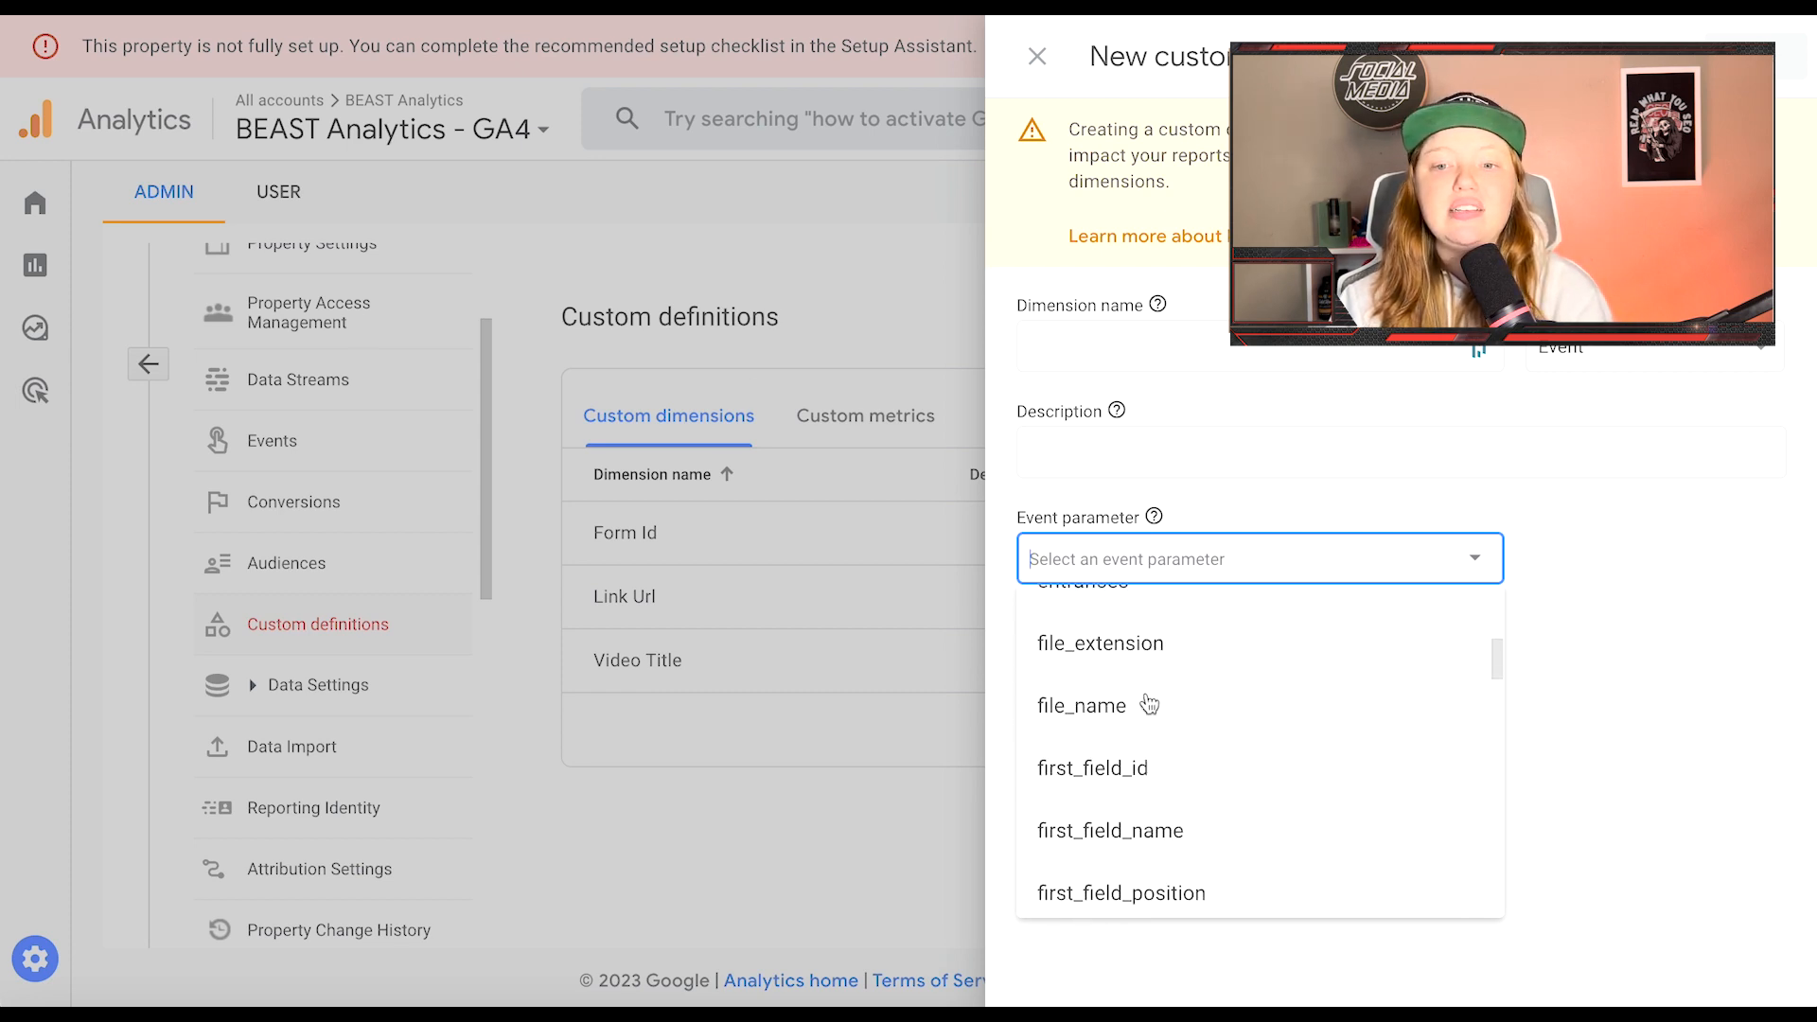
scroll(1148, 701, "down", 1)
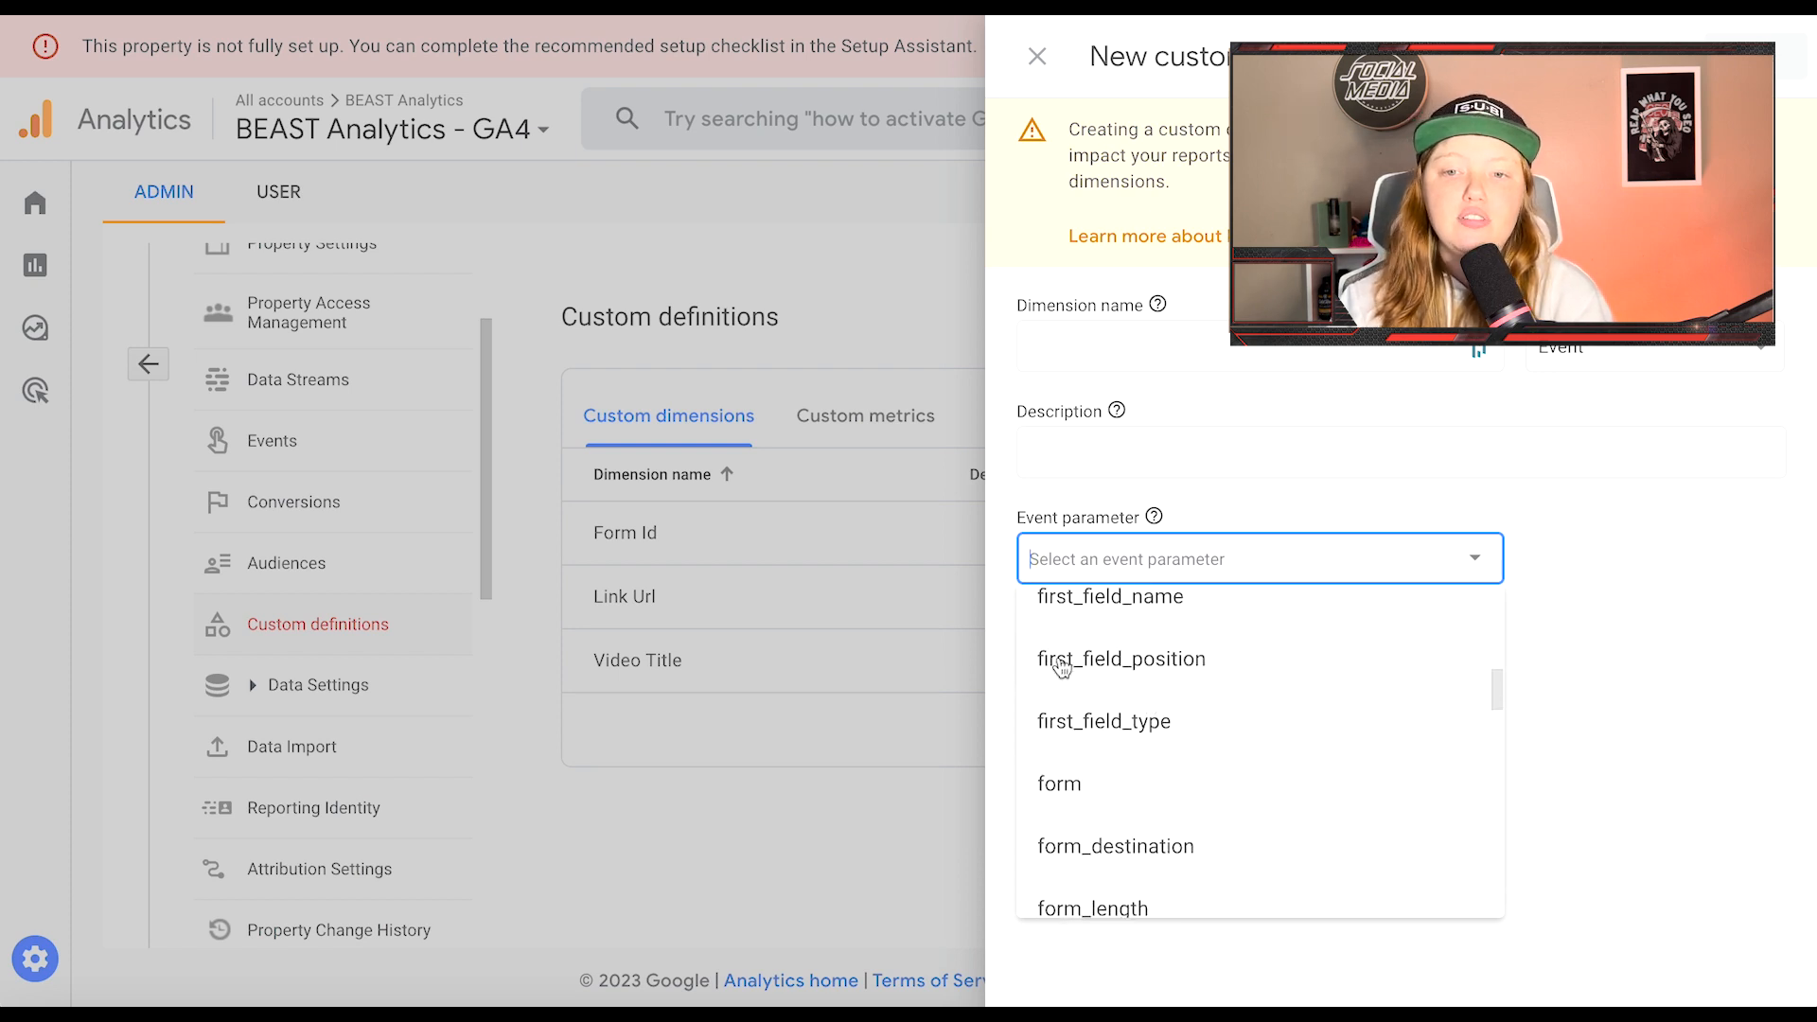
left_click(1186, 668)
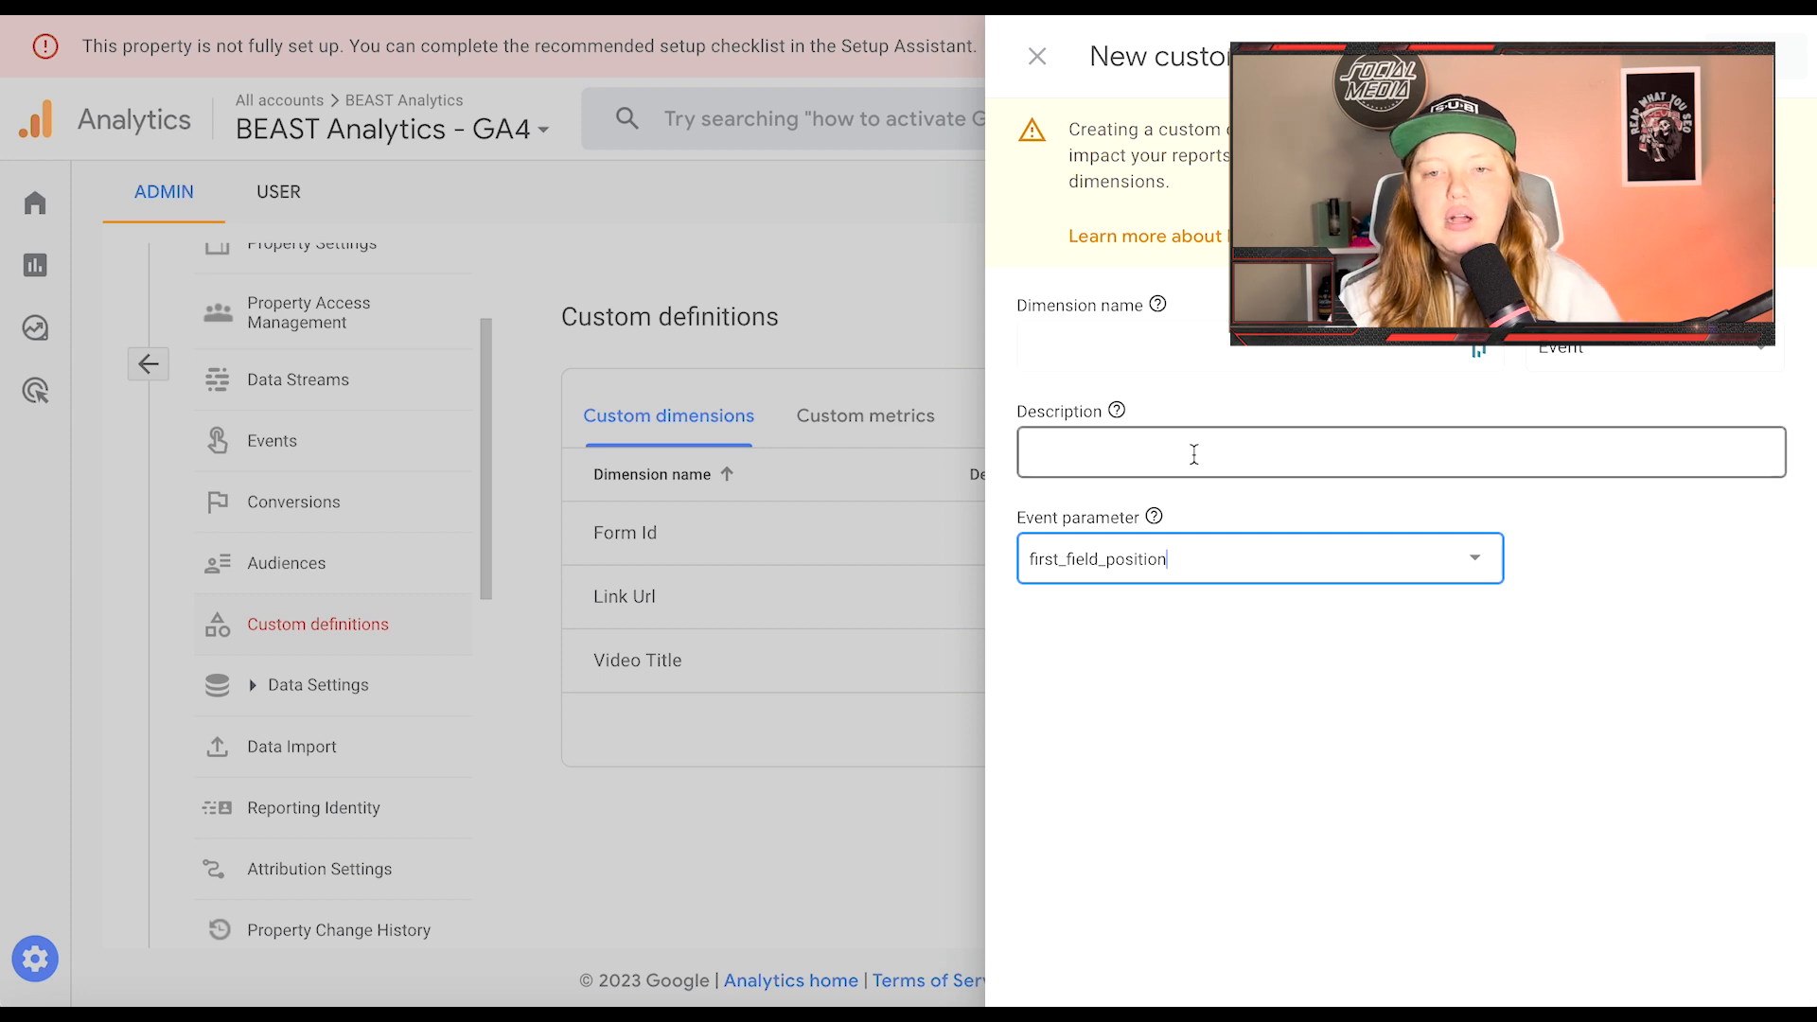
Step: Name the dimension 'First Field Position' and save it
left_click(1087, 342)
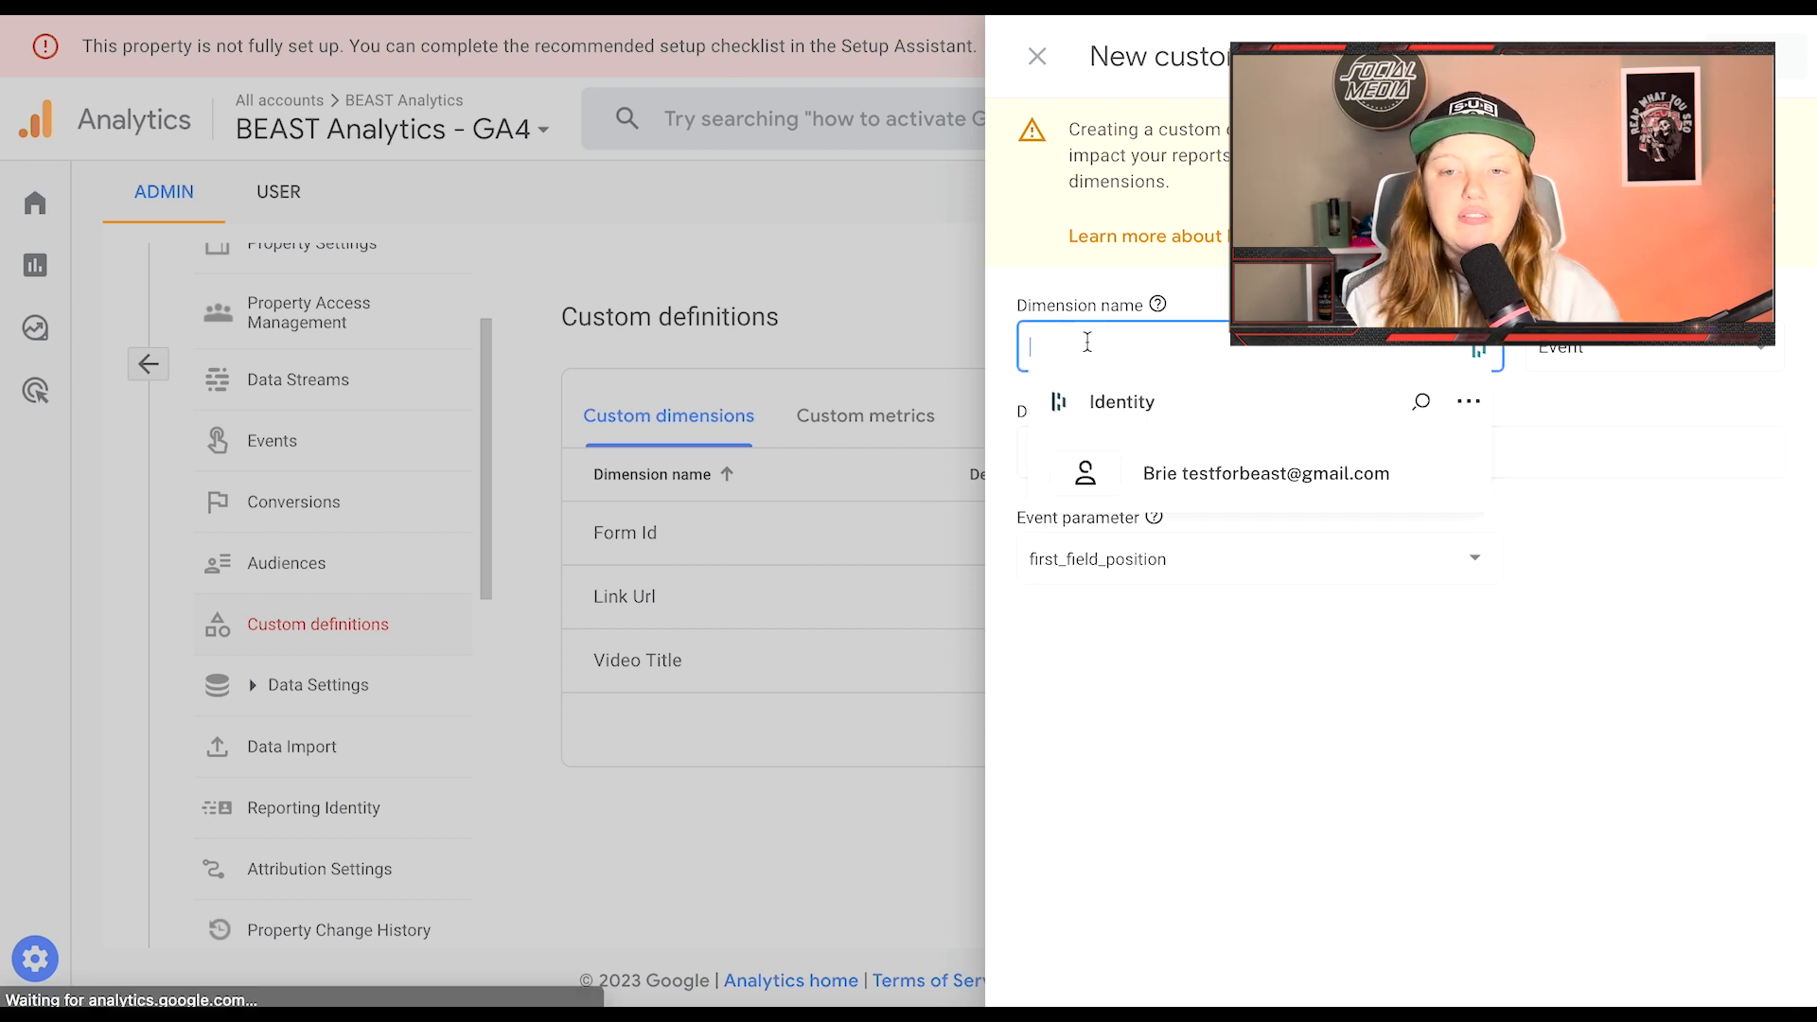
type("First Field Posi")
type("tion")
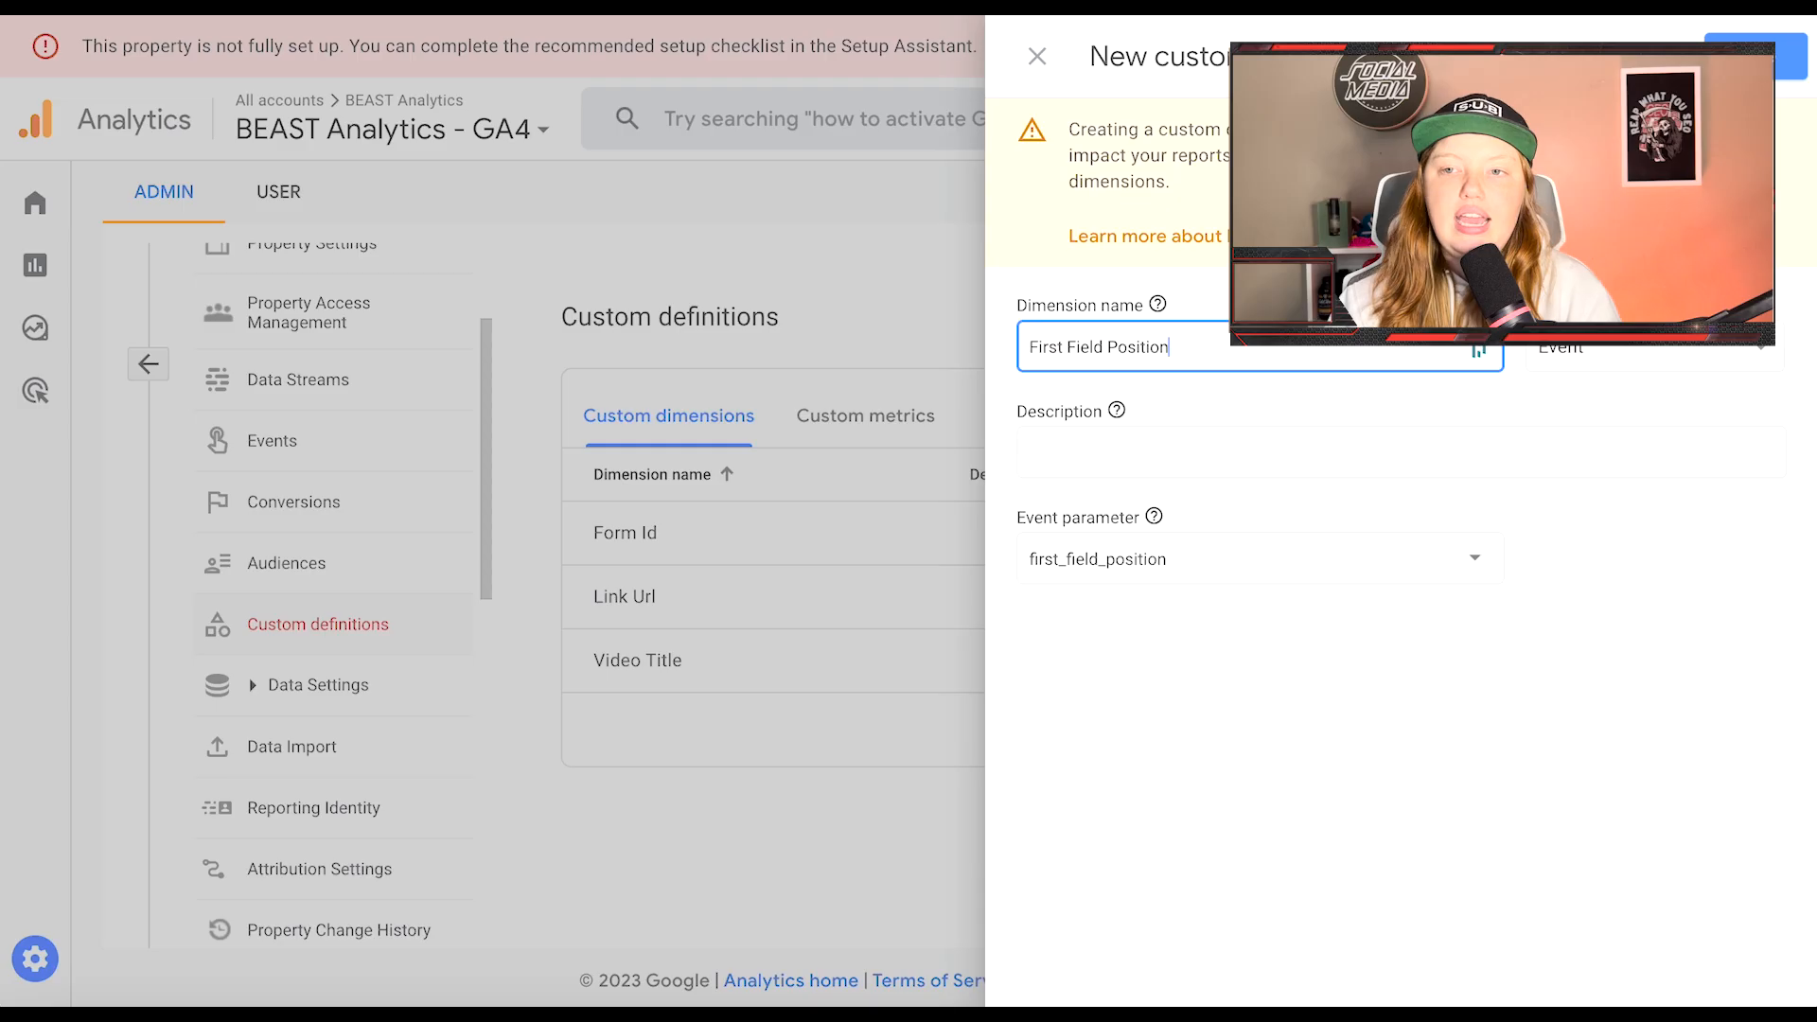
left_click(1779, 59)
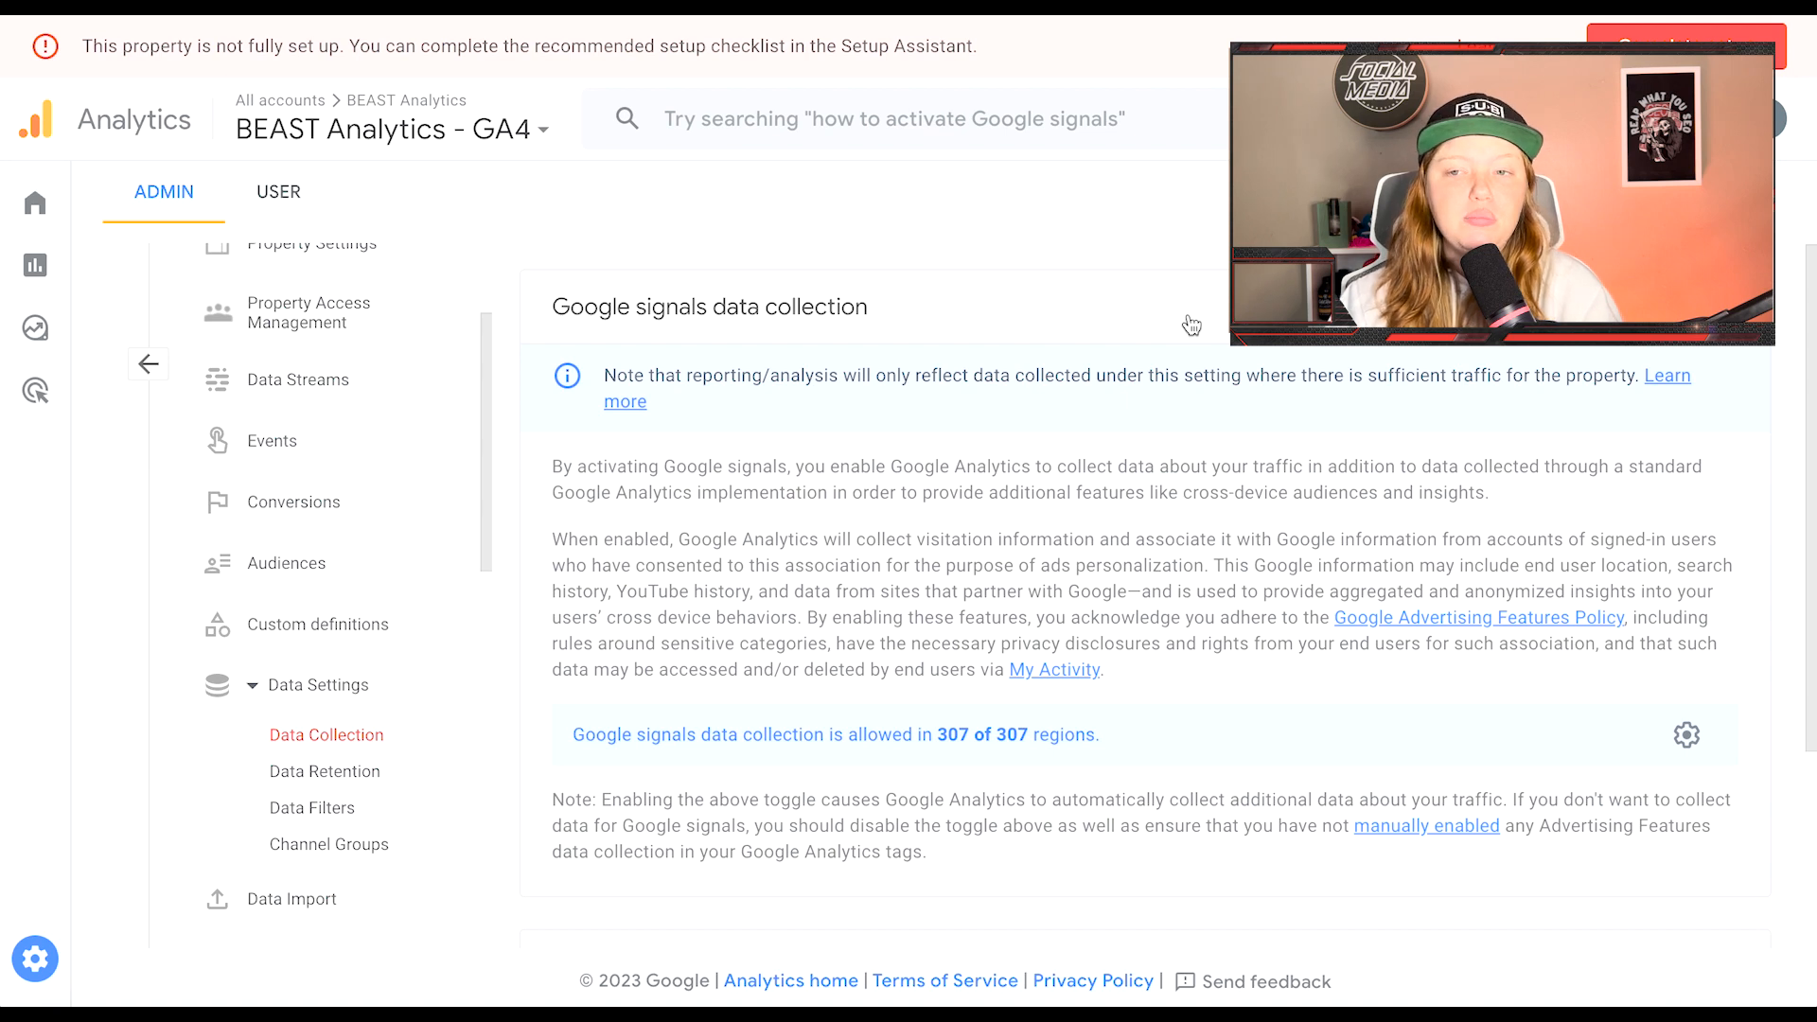
Step: Toggle Google signals collection for all regions in the per-region settings, then close the list
scroll(768, 585, "down", 3)
scroll(768, 585, "up", 2)
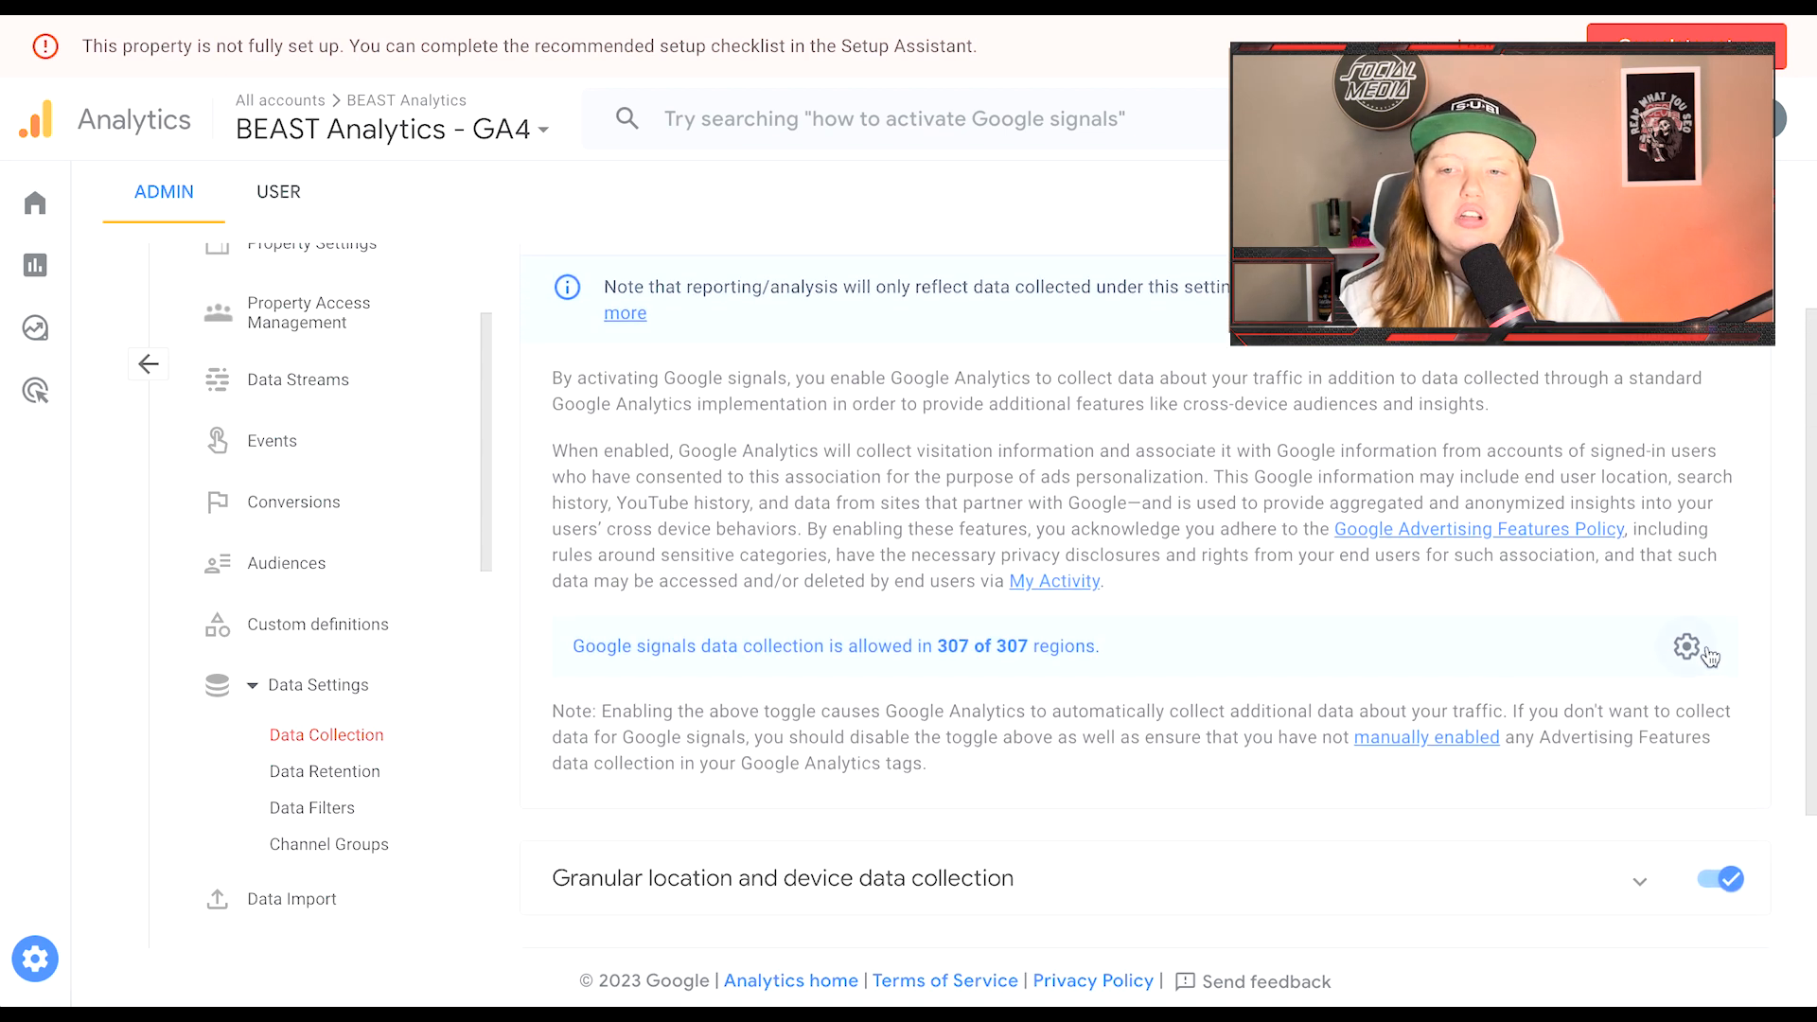
left_click(1686, 642)
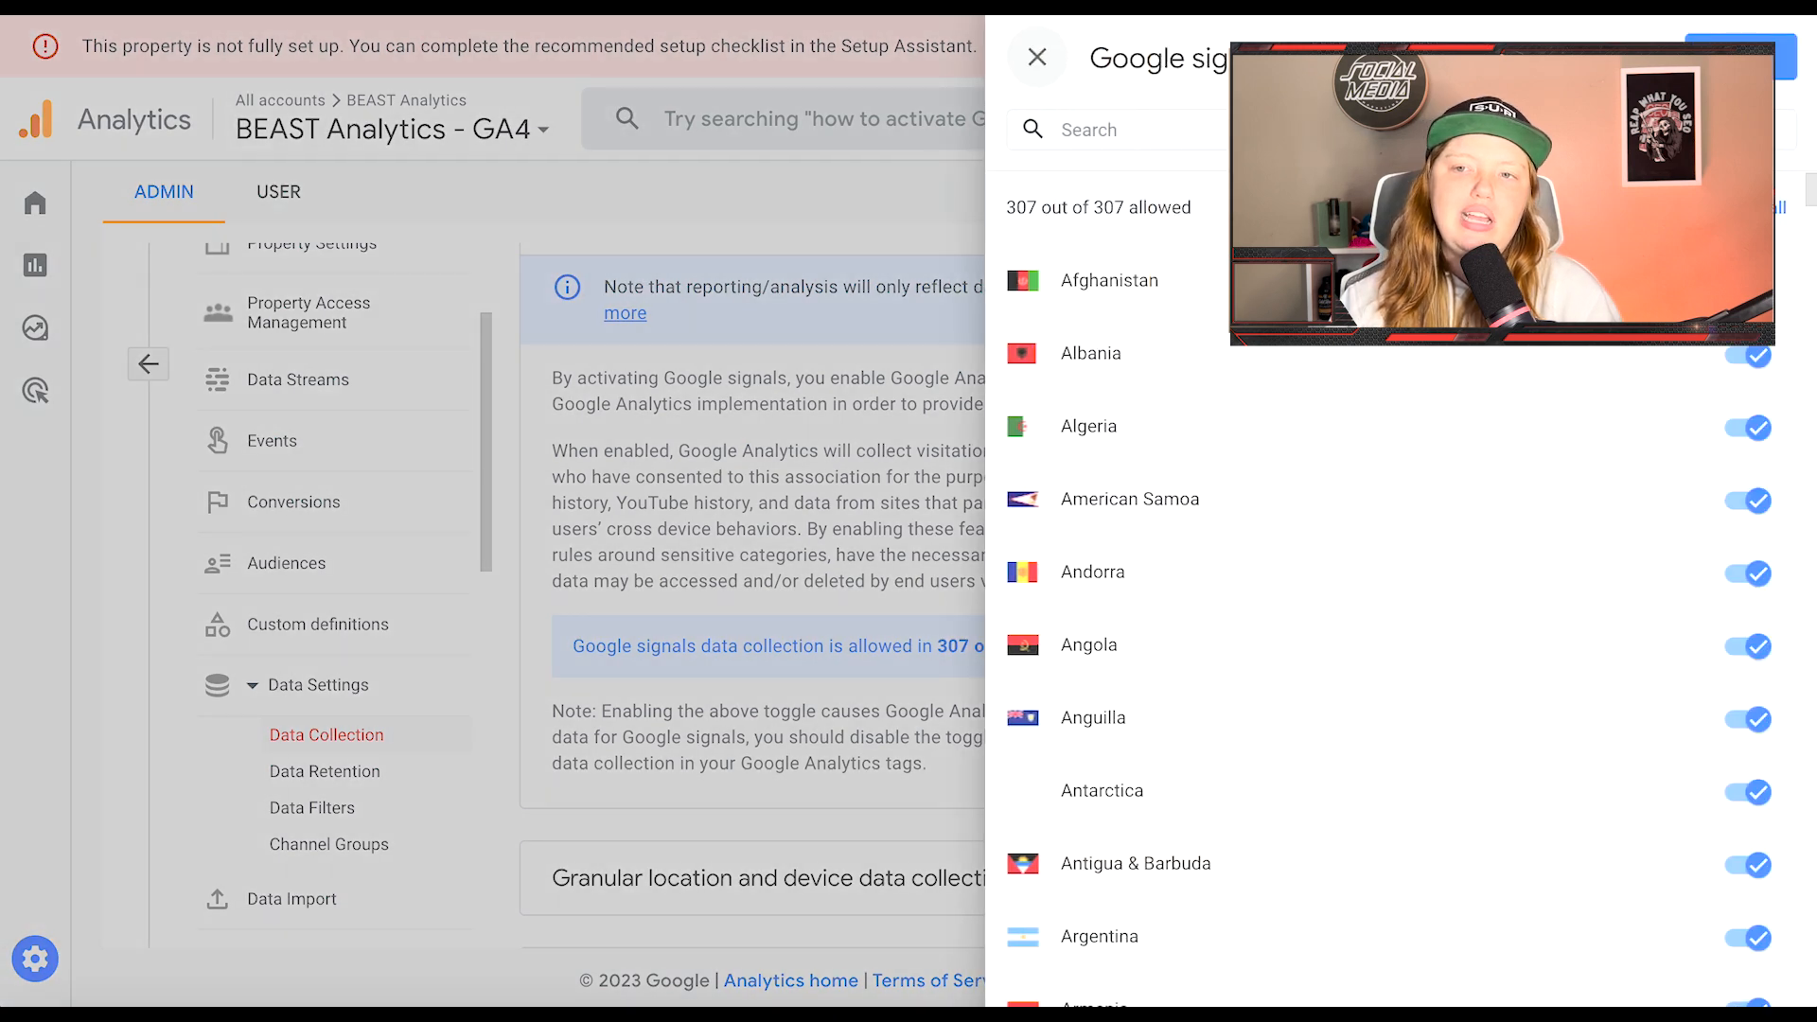
left_click(1748, 207)
scroll(1453, 460, "down", 10)
scroll(1449, 456, "down", 20)
scroll(1449, 456, "down", 5)
left_click(1037, 57)
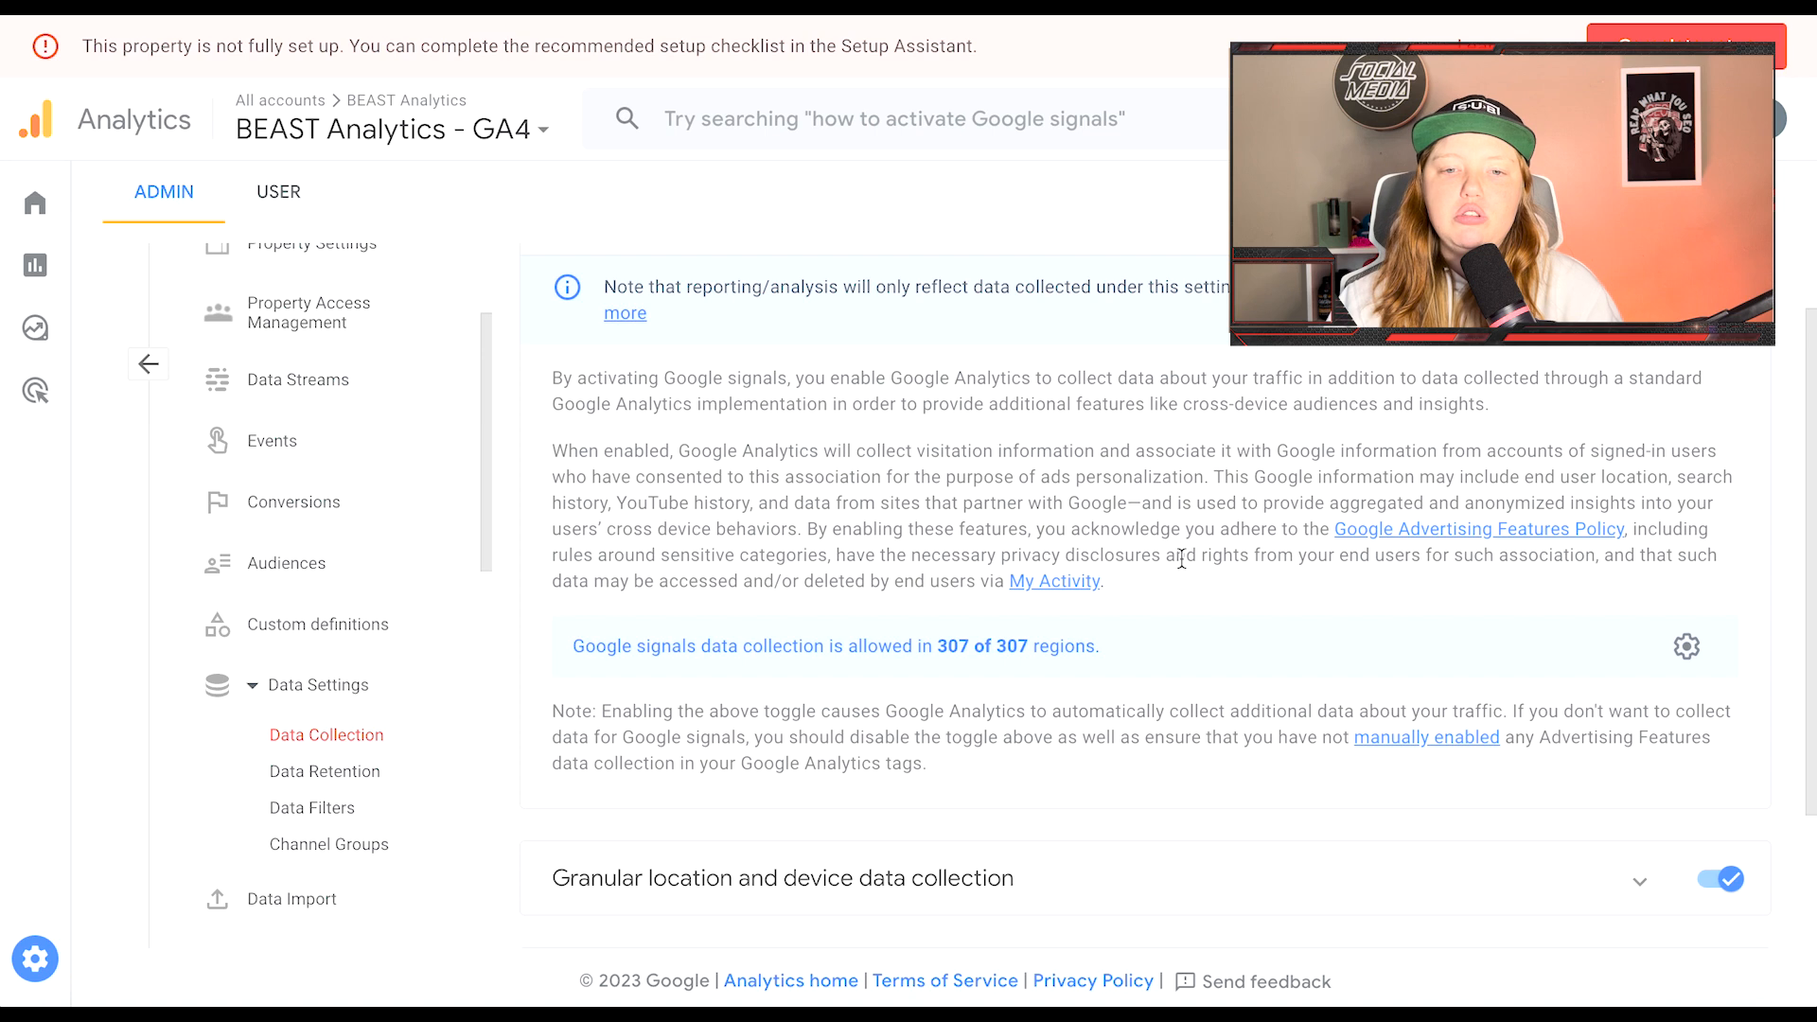
Step: Open Data Retention settings, keeping event data retention at 2 months
scroll(1255, 591, "down", 2)
scroll(1251, 593, "up", 3)
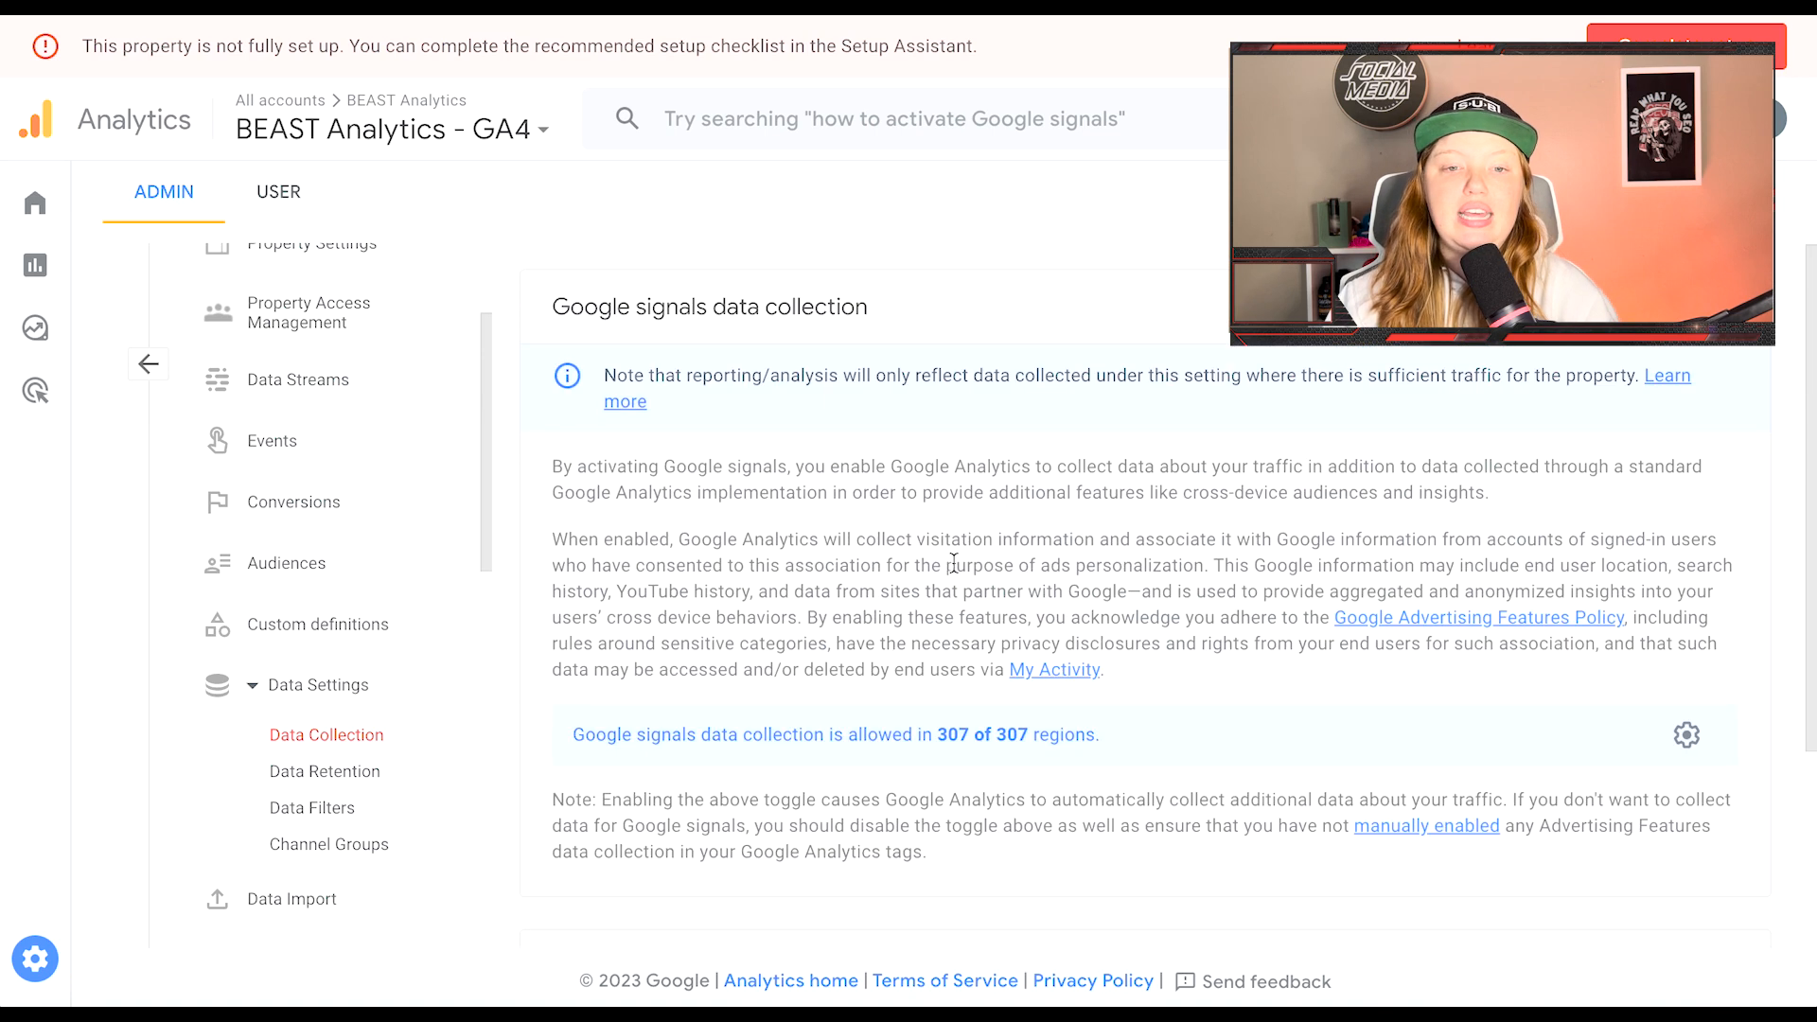
left_click(369, 774)
left_click(906, 504)
left_click(883, 565)
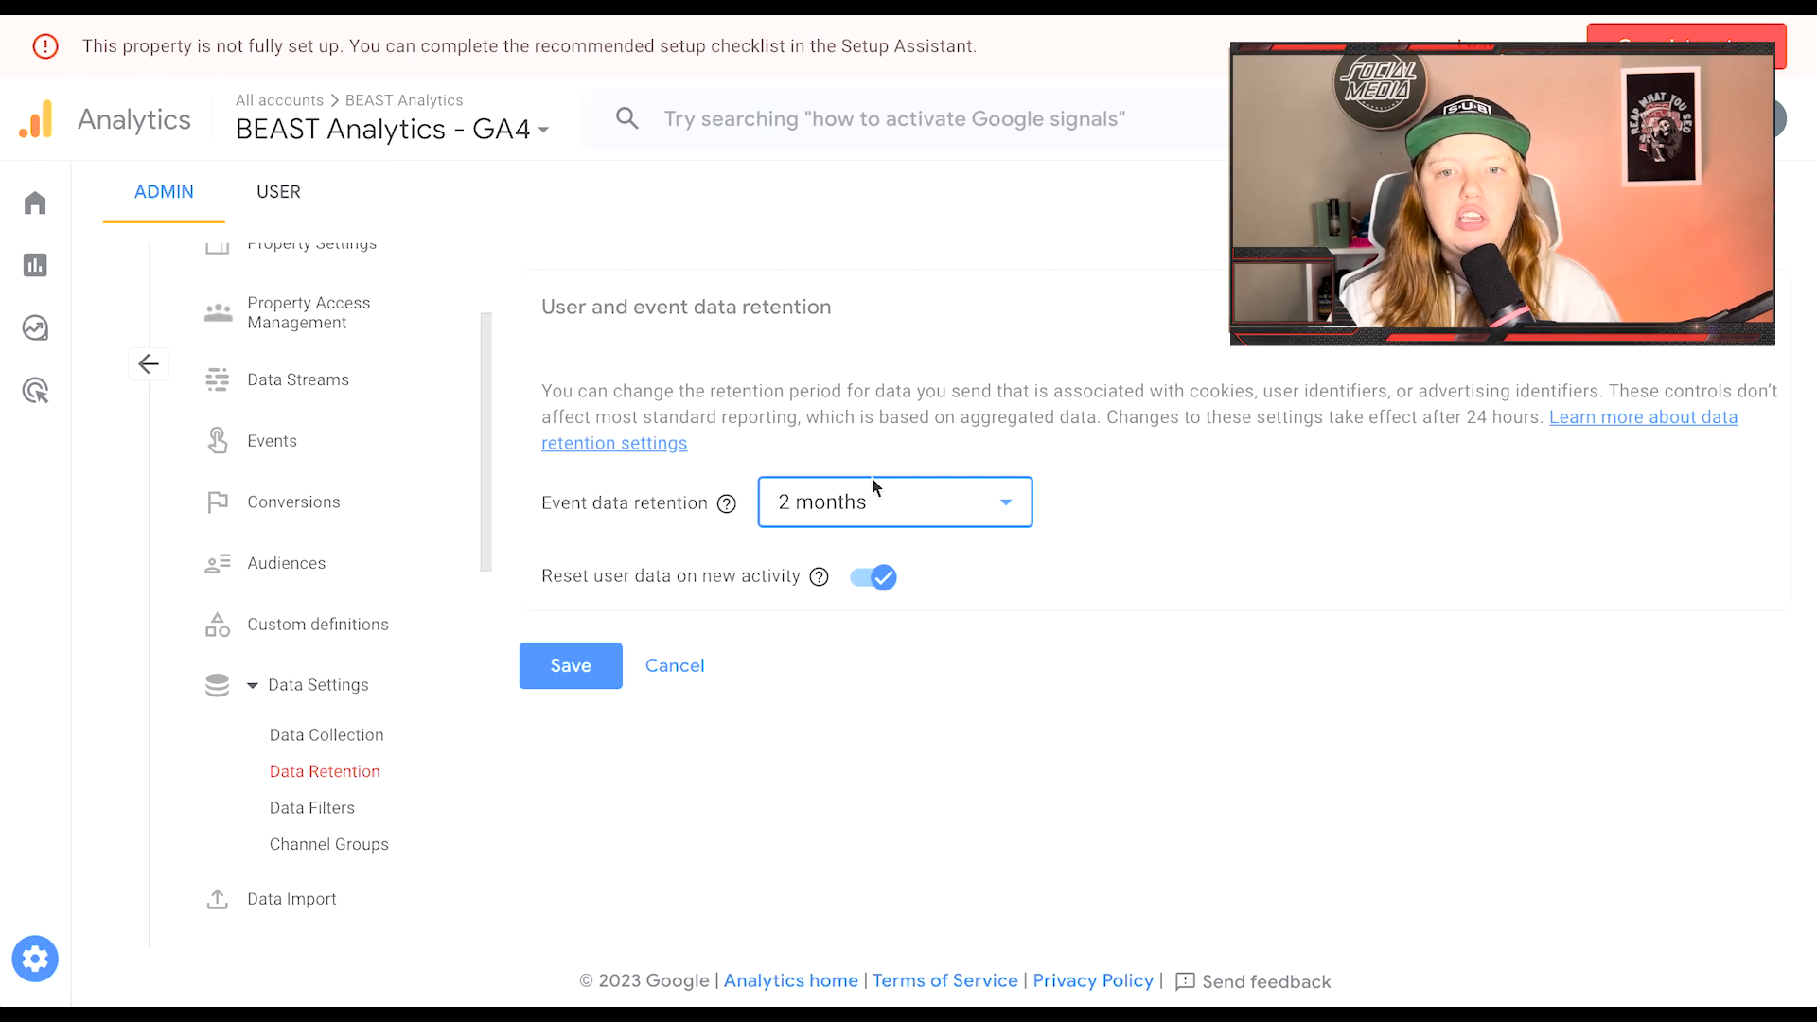
Step: Change event data retention from 2 months to 14 months
left_click(867, 511)
left_click(860, 625)
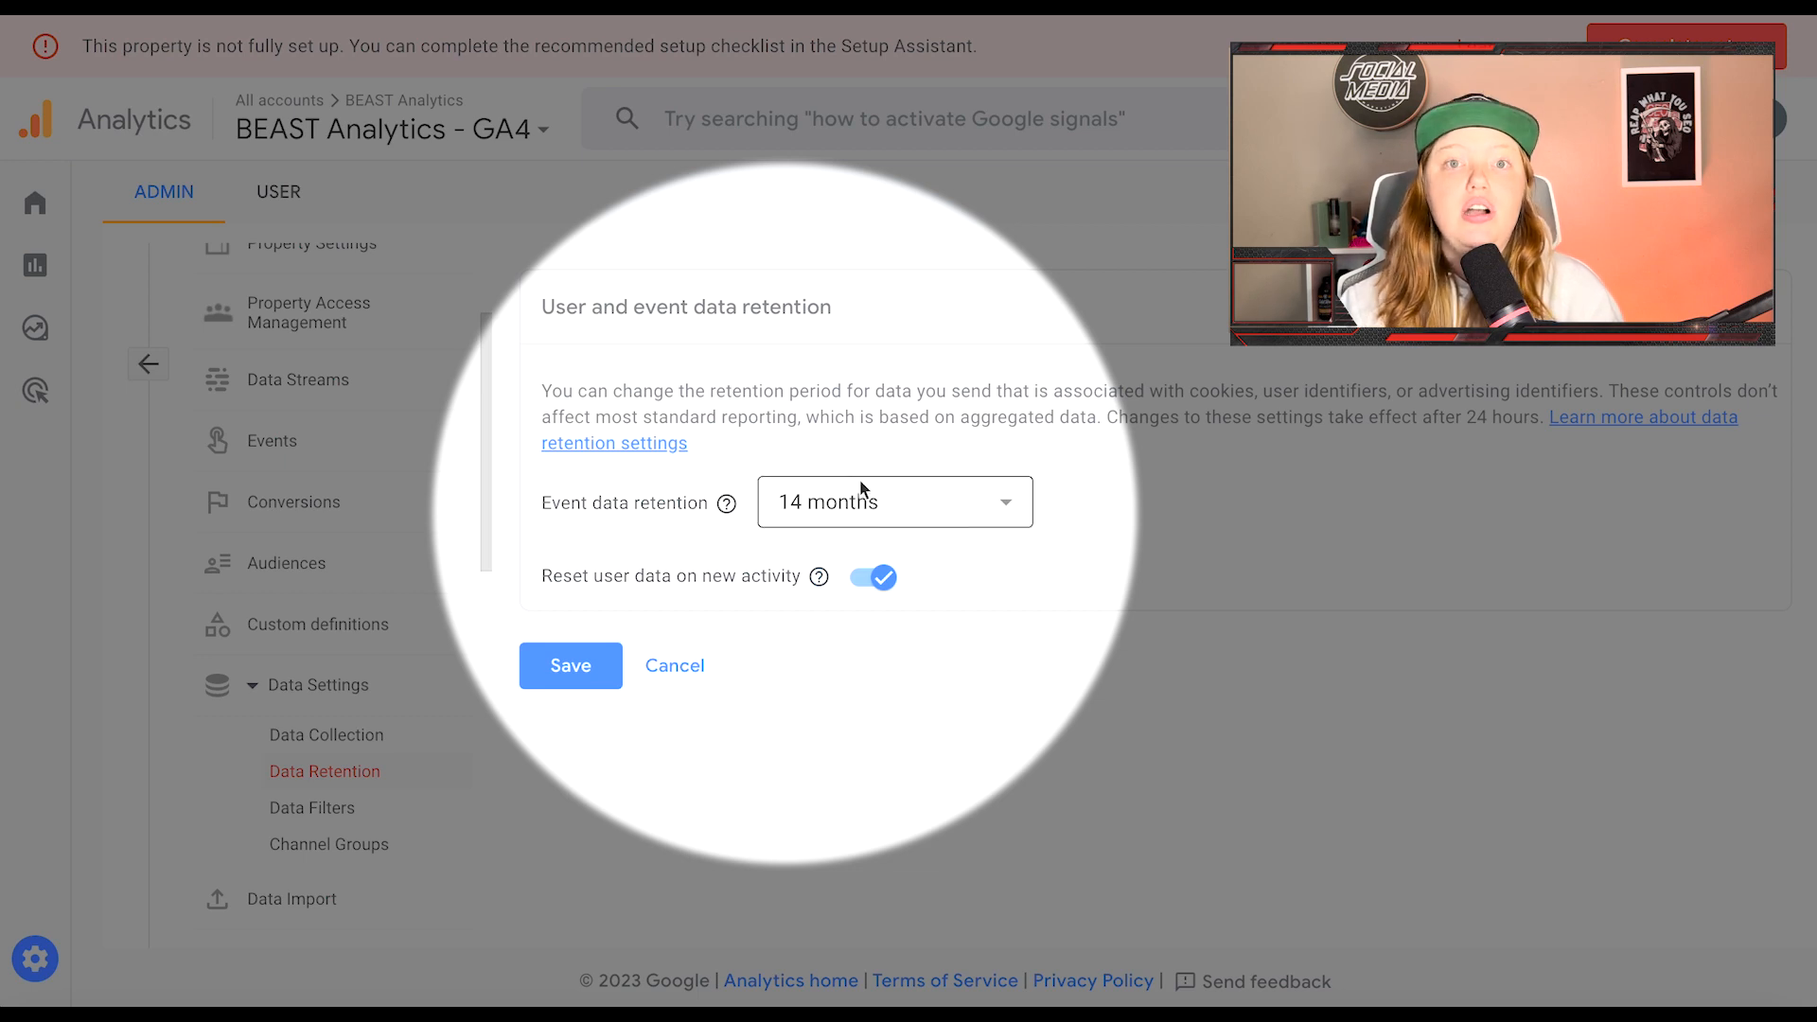
scroll(356, 705, "down", 2)
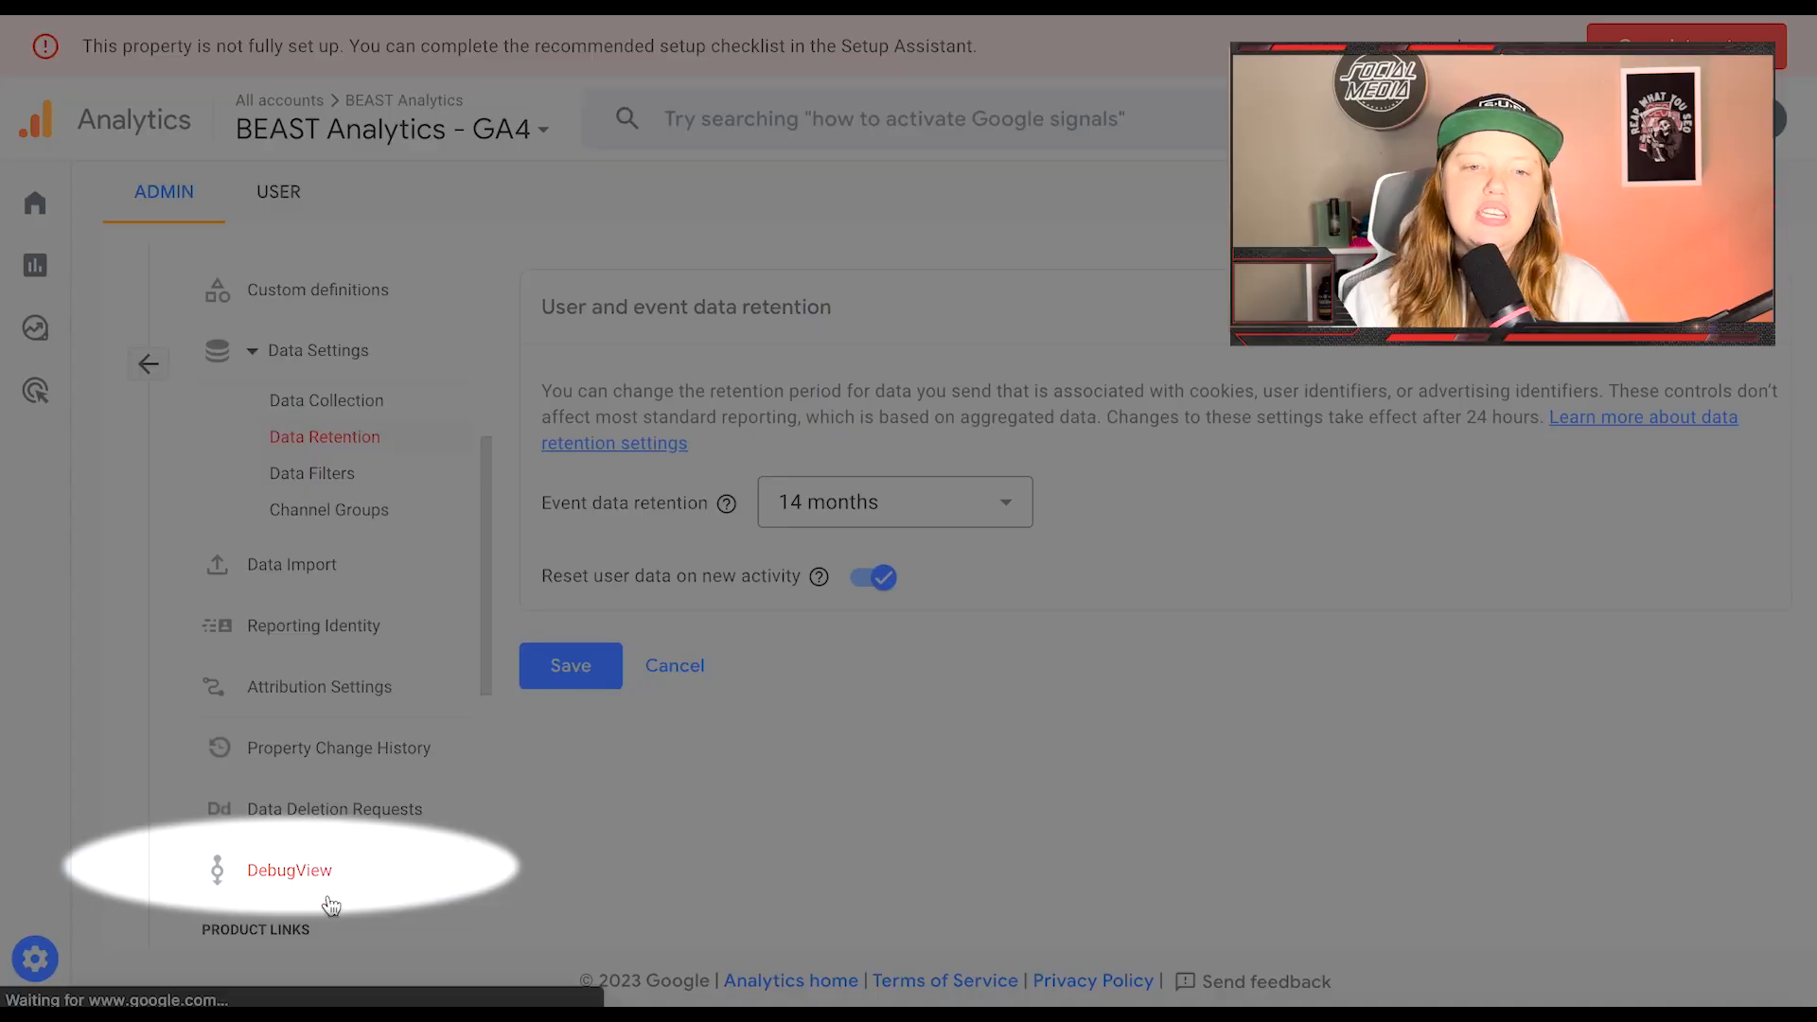
Step: Check DebugView, then view all enhanced measurement events of the BEAST Analytics - GA4 stream
left_click(317, 875)
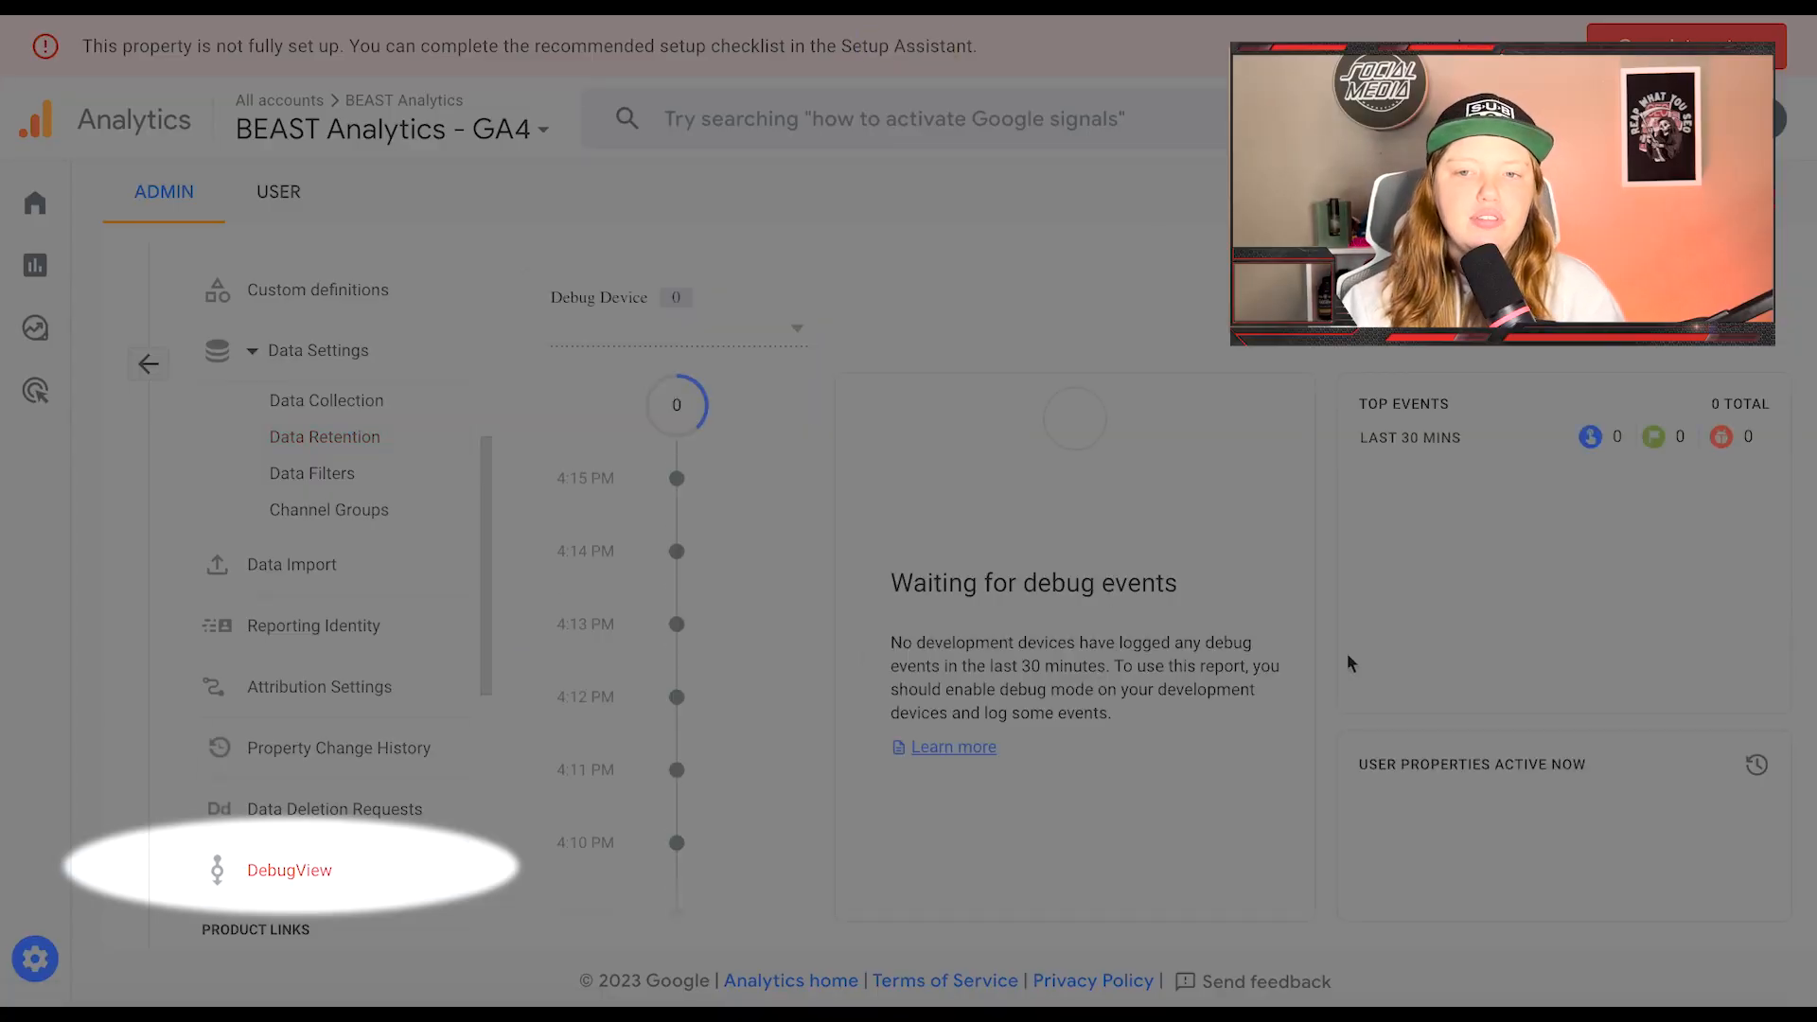
scroll(332, 596, "up", 5)
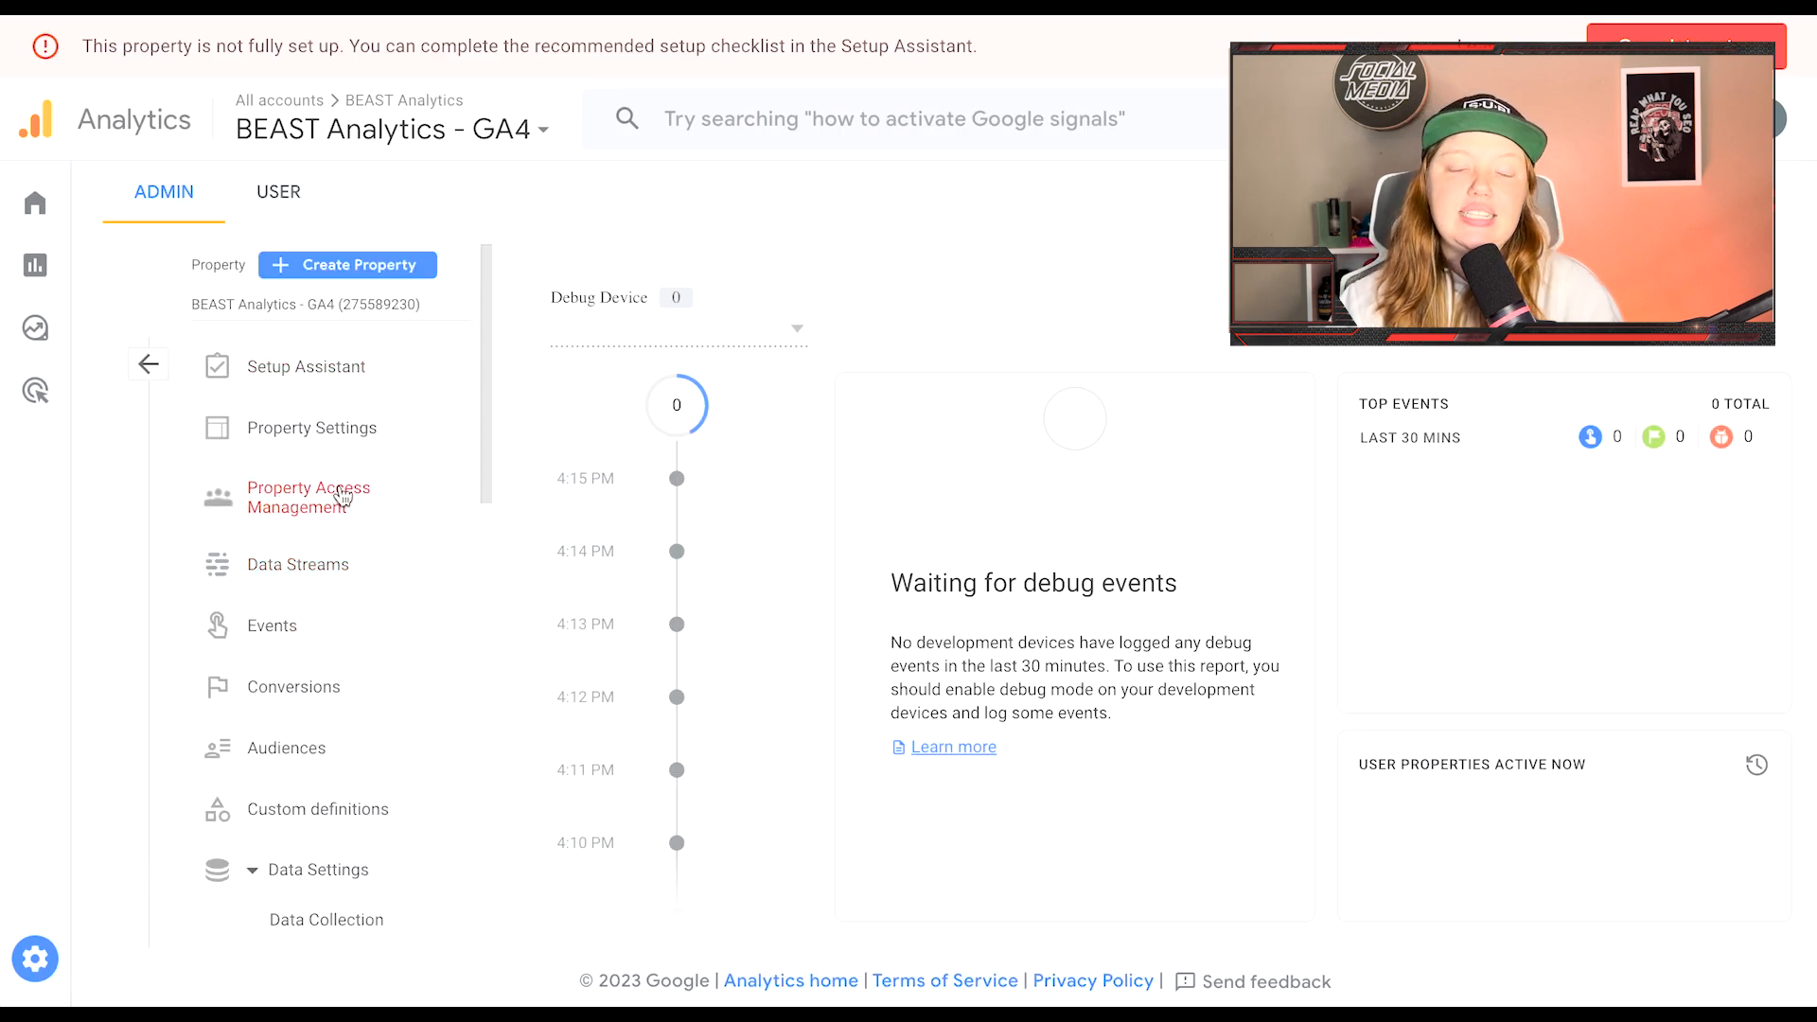
left_click(331, 575)
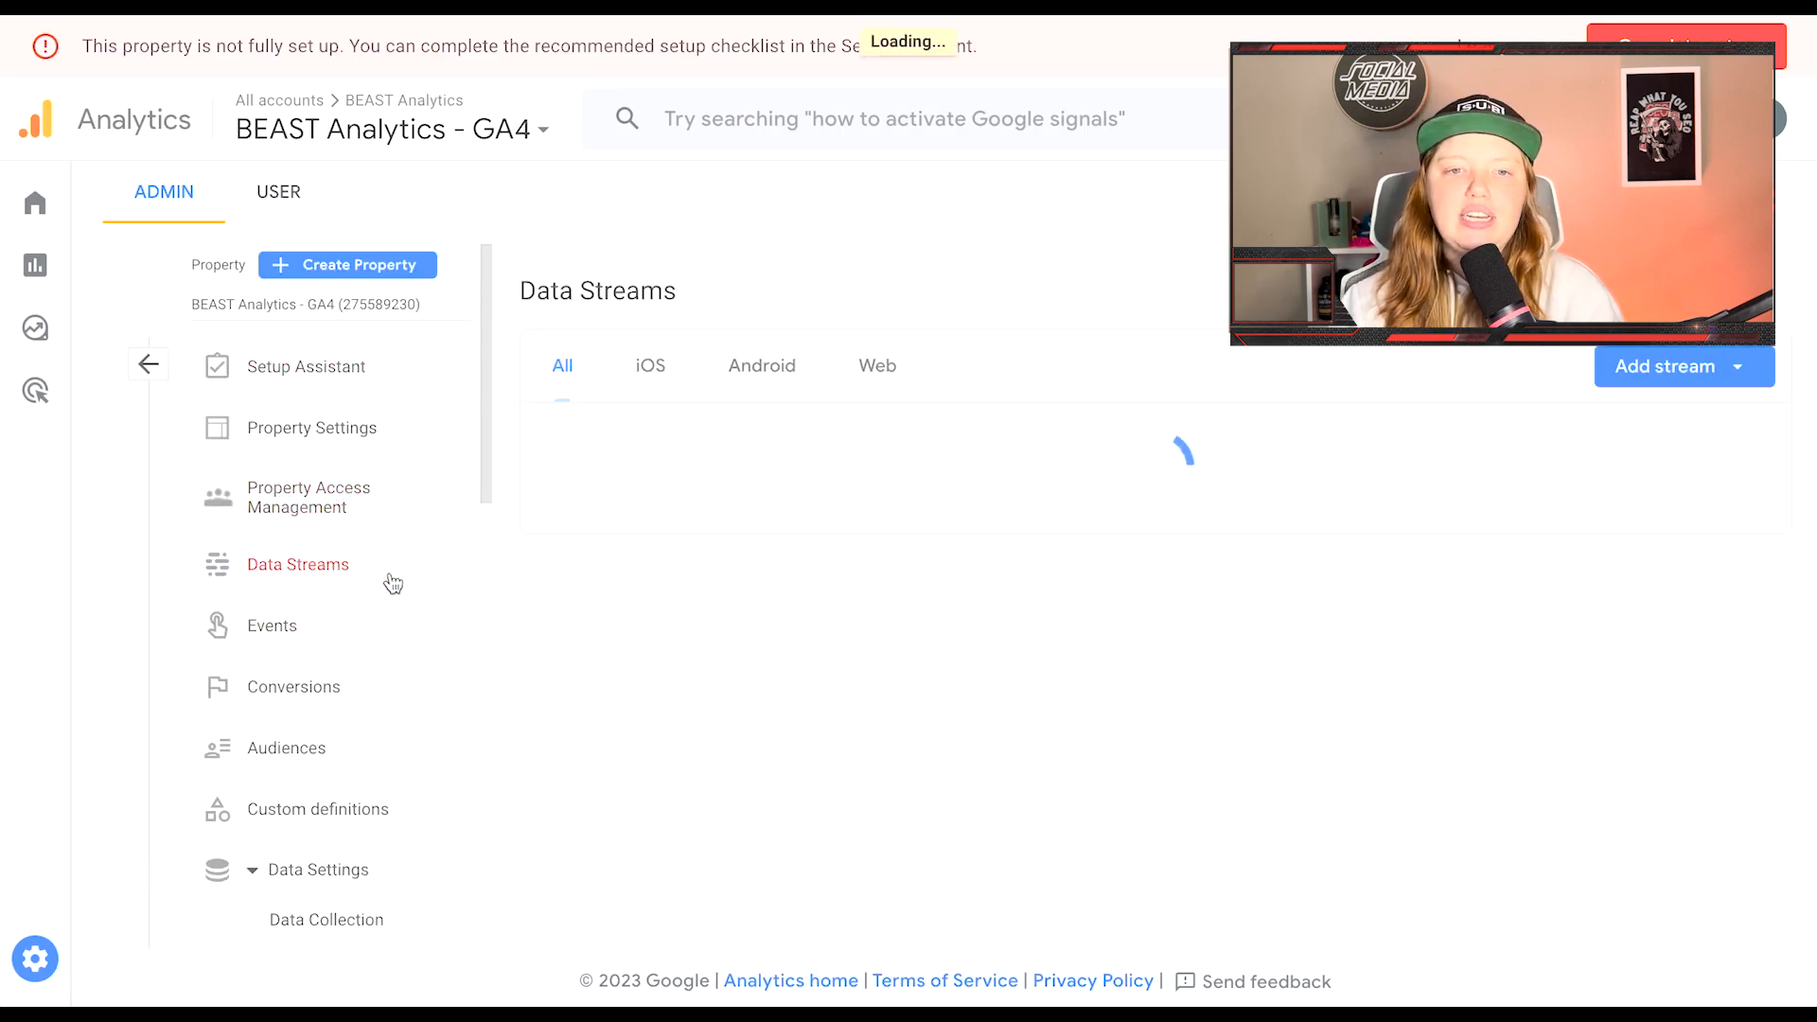
left_click(812, 455)
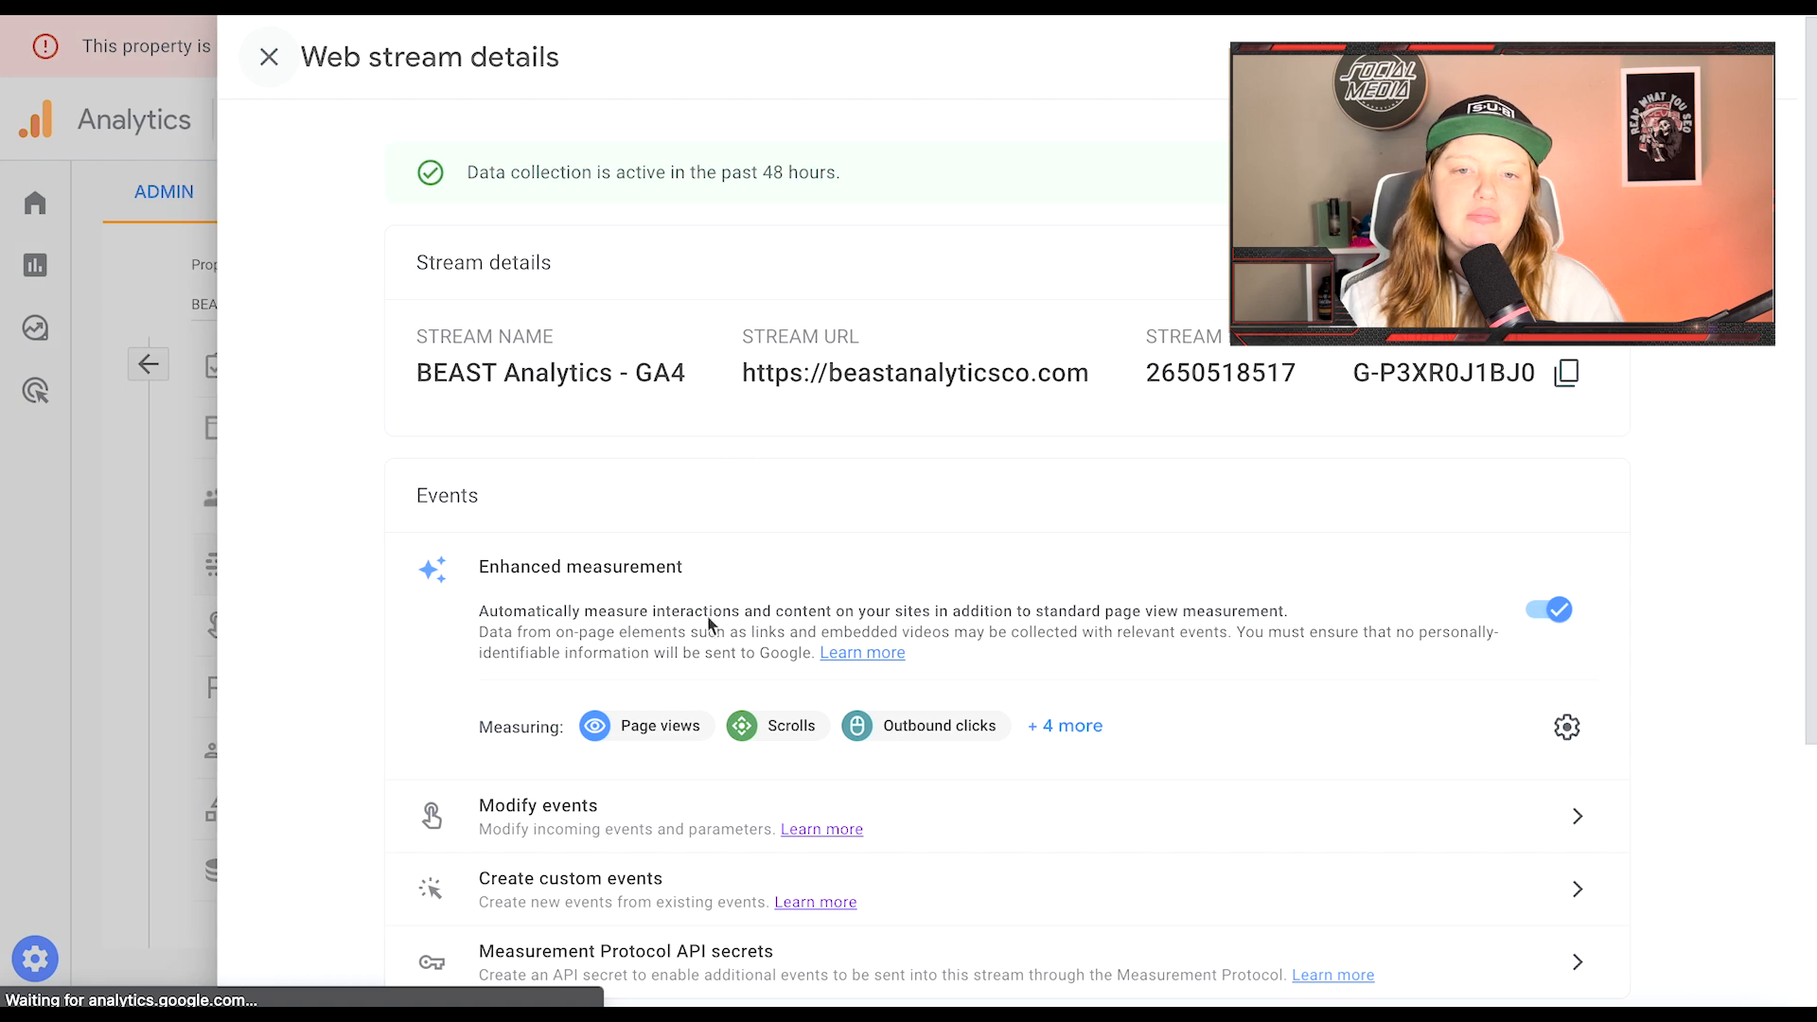
left_click(1064, 728)
scroll(1120, 725, "down", 1)
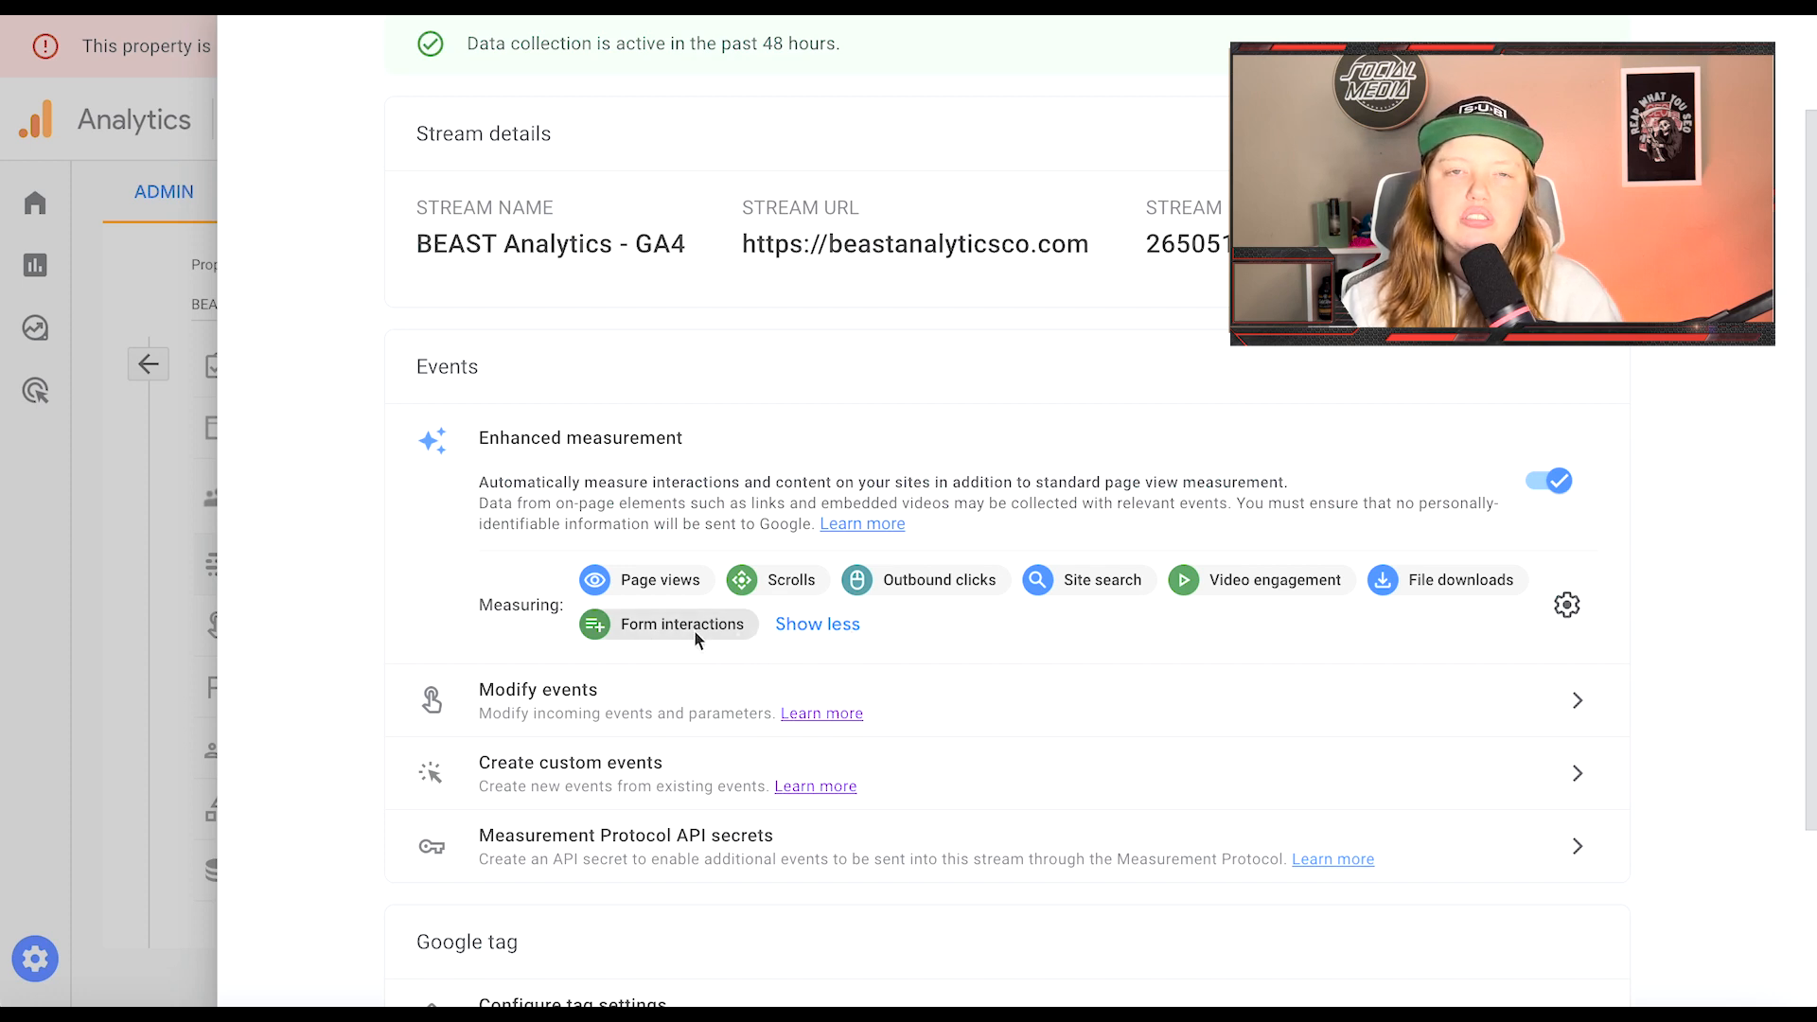
left_click(176, 651)
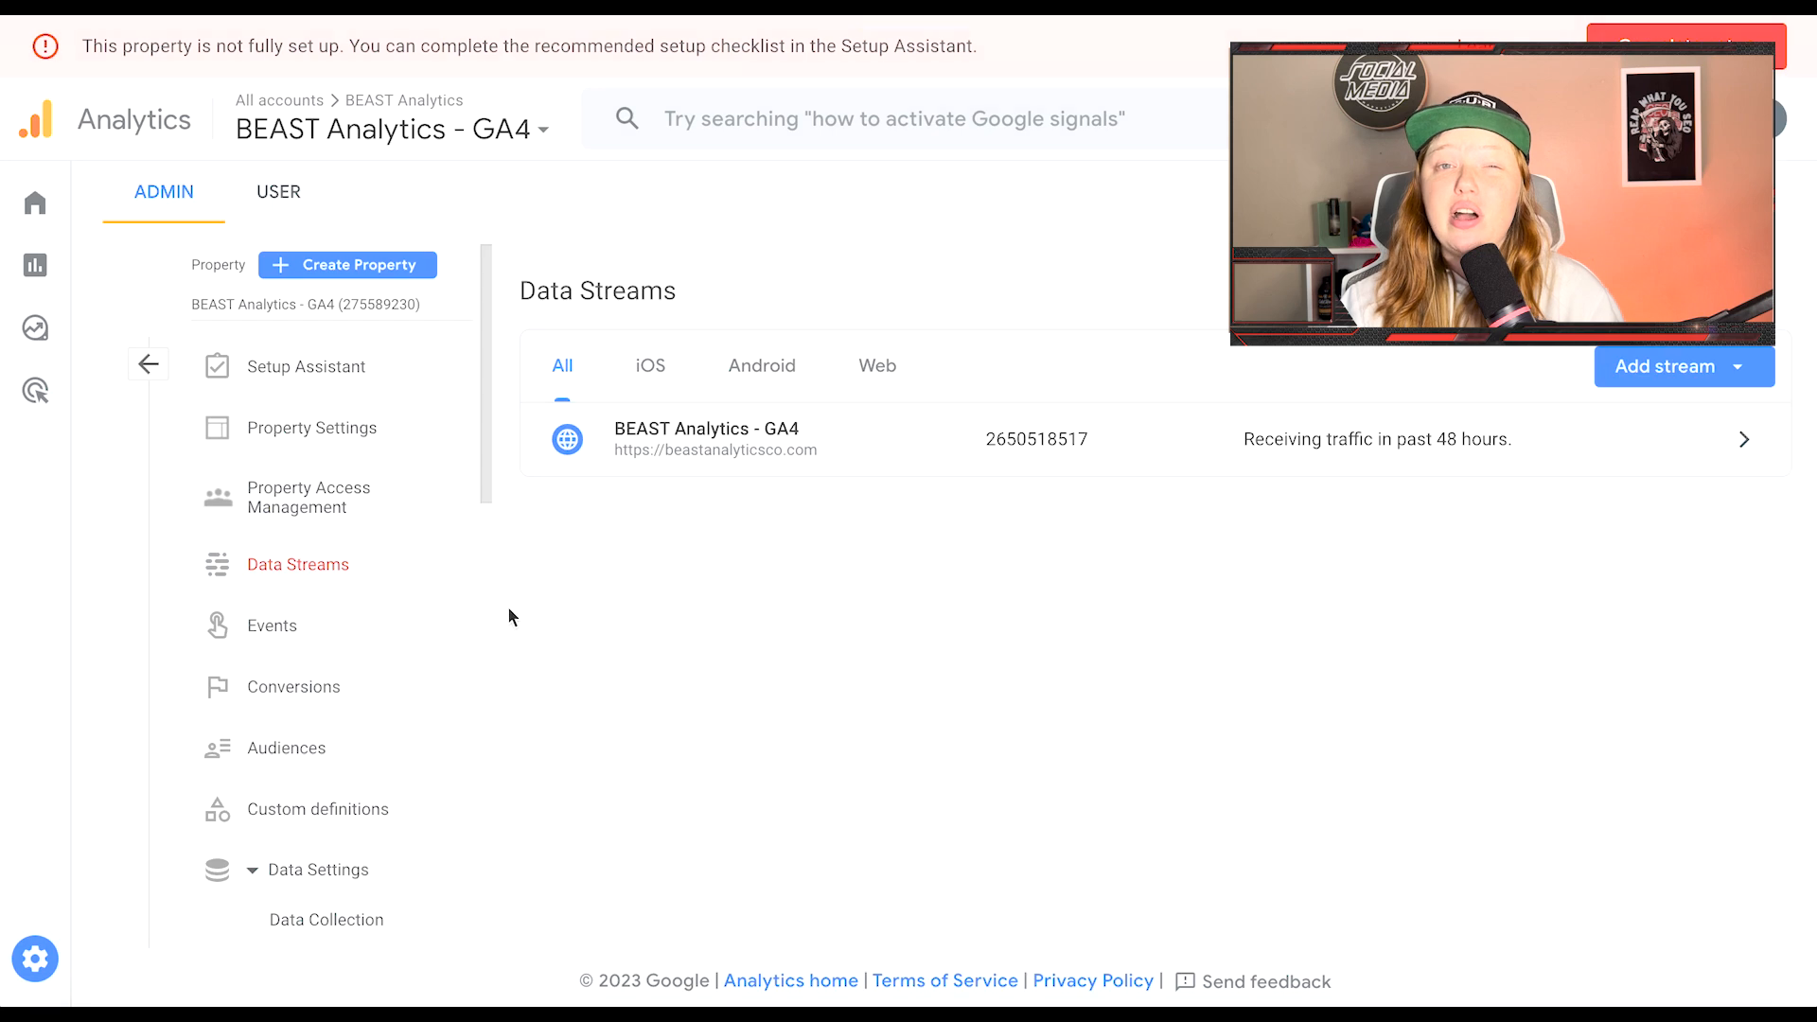
scroll(331, 580, "down", 6)
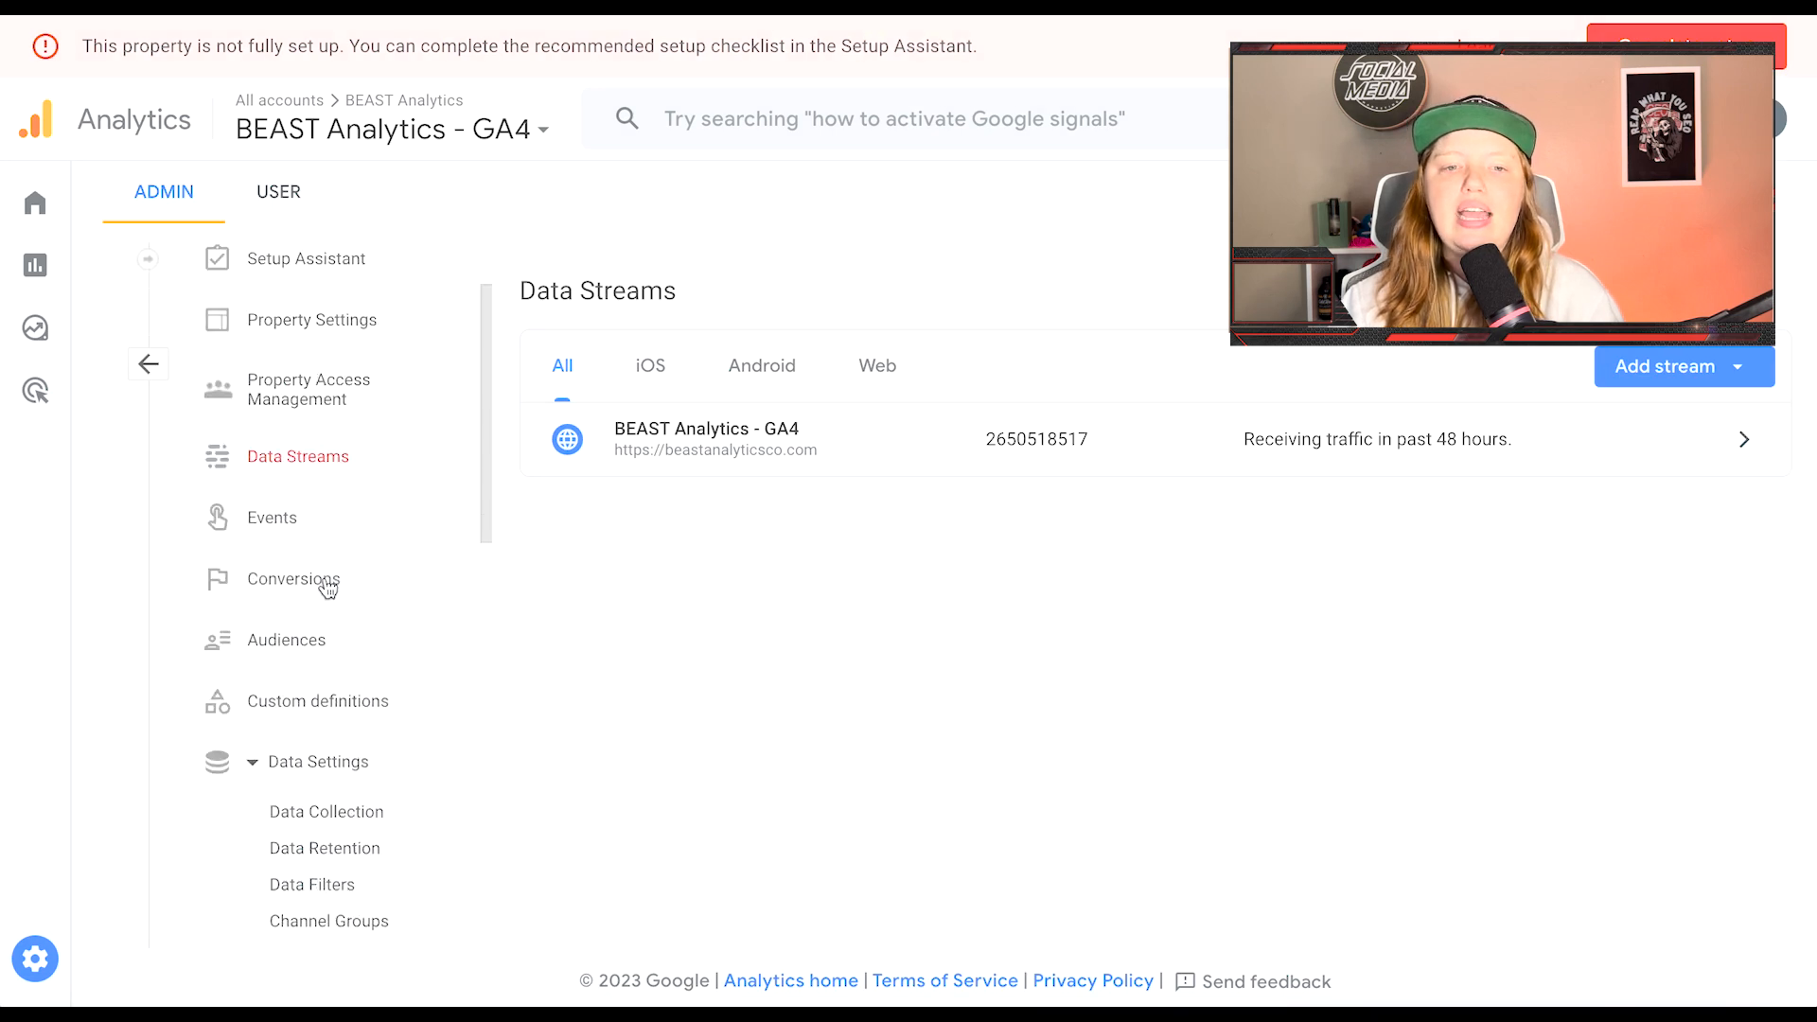
Step: Open DebugView for the BEAST Analytics - GA4 property
left_click(303, 762)
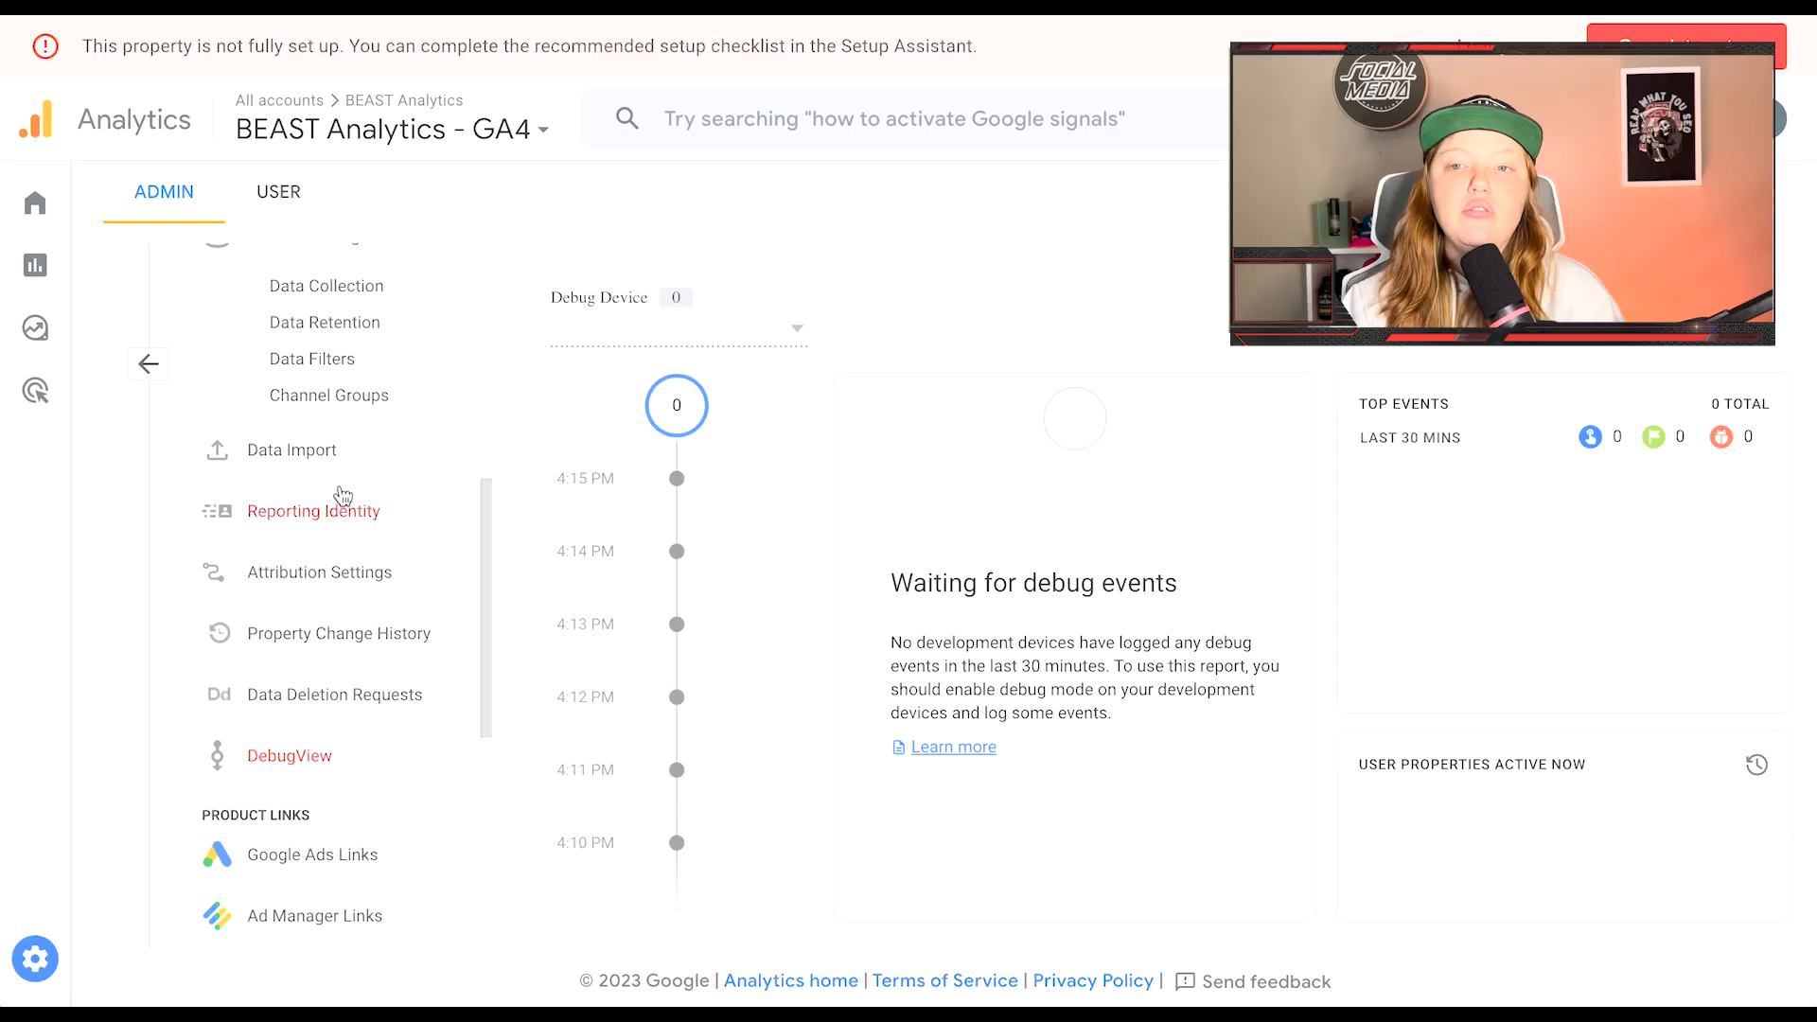
Step: In Realtime, drill first_visit's event count into page_title, showing one page title with 3 events
scroll(343, 496, "up", 6)
mouse_move(49, 291)
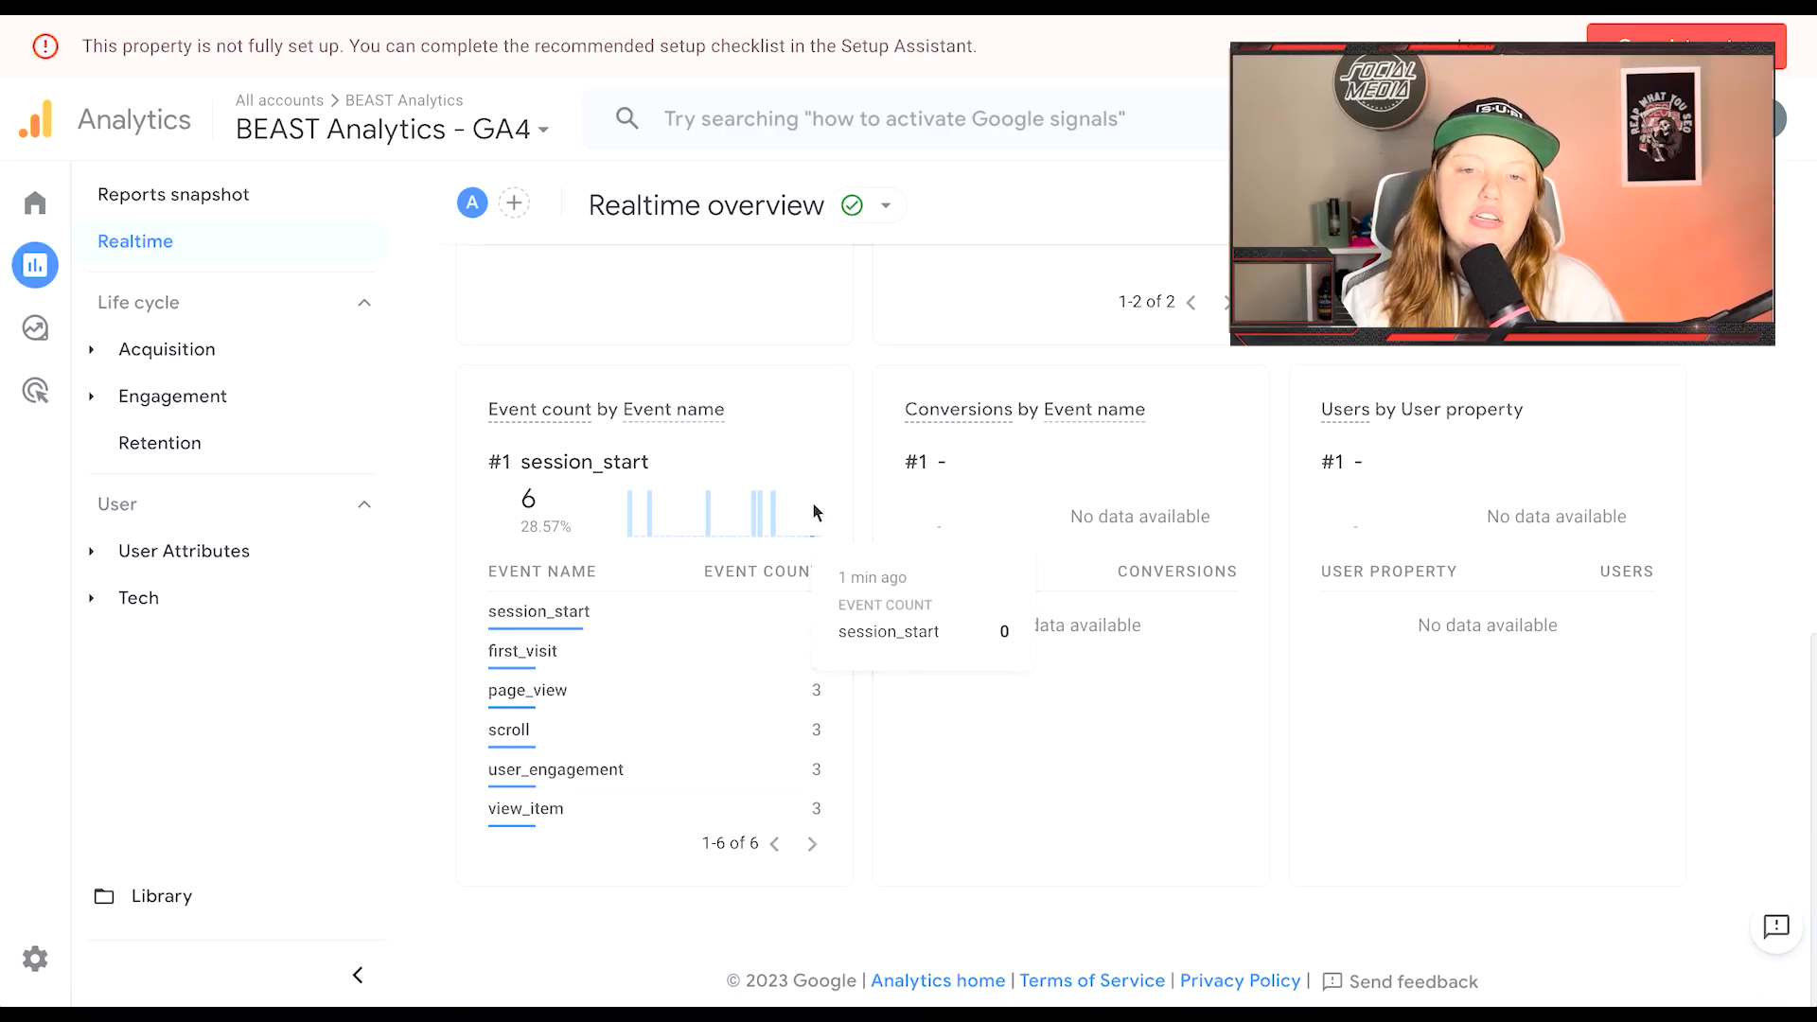
scroll(812, 502, "up", 10)
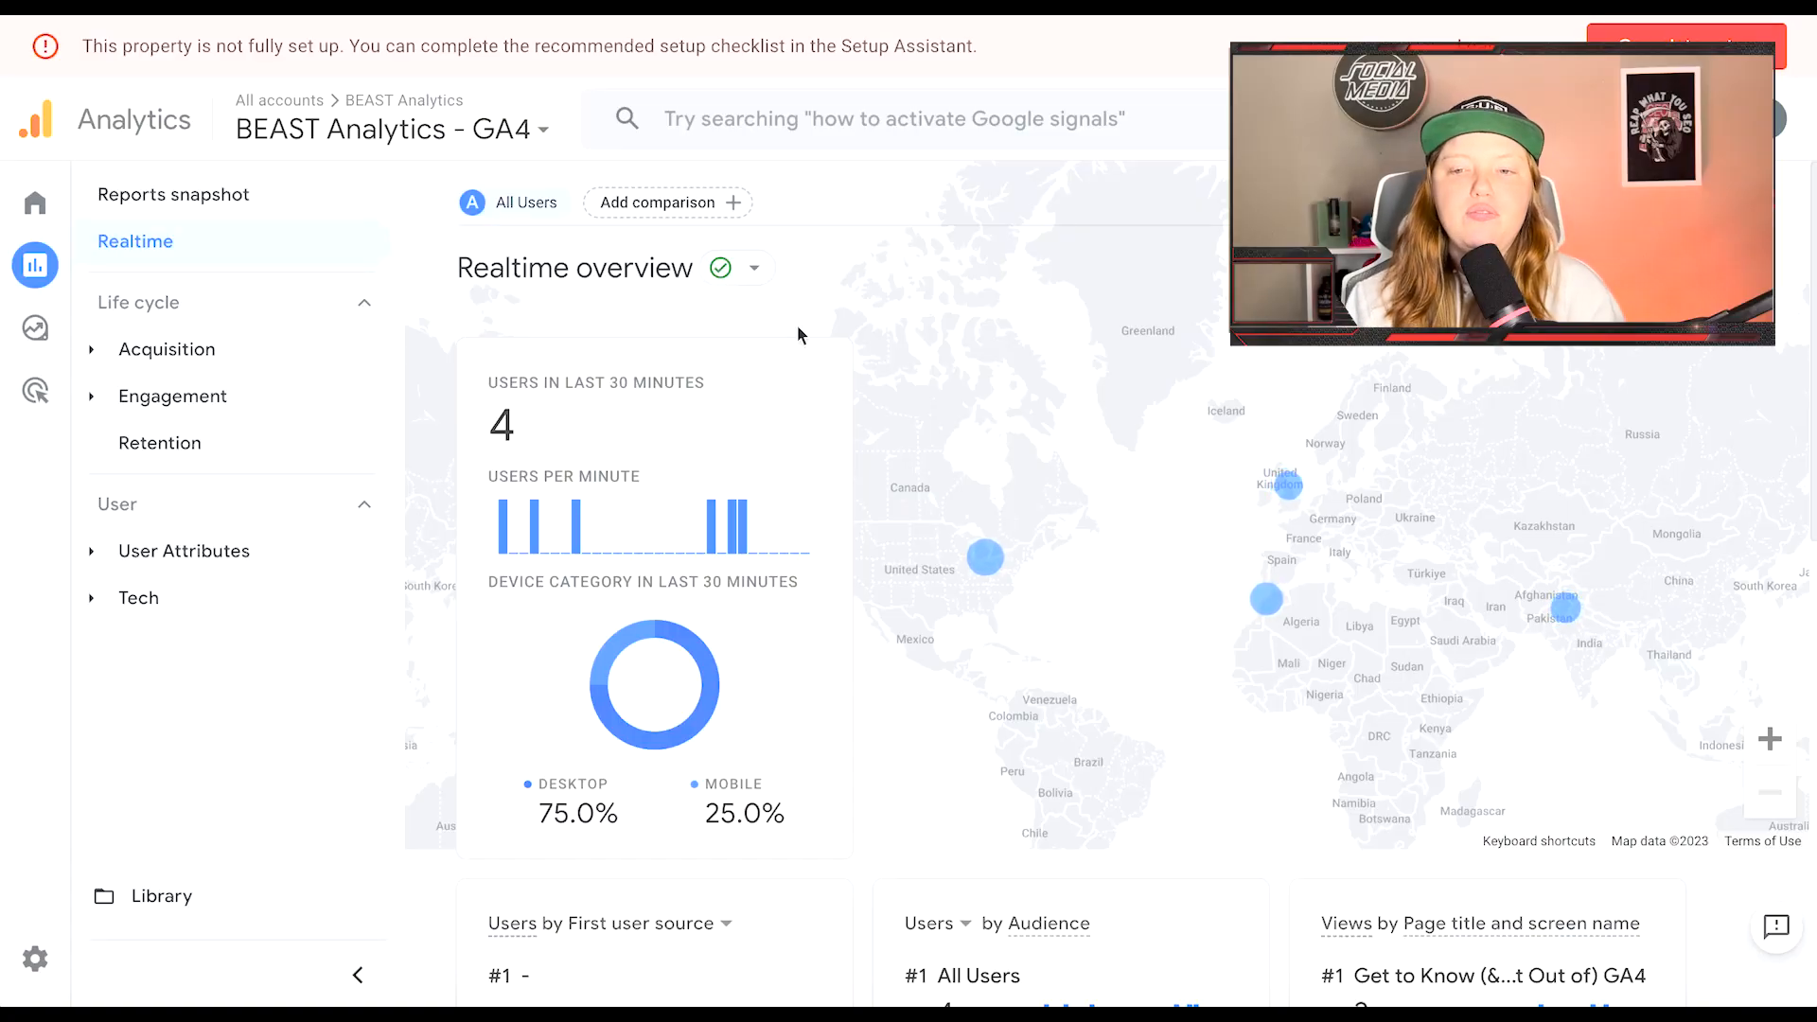
scroll(626, 329, "down", 10)
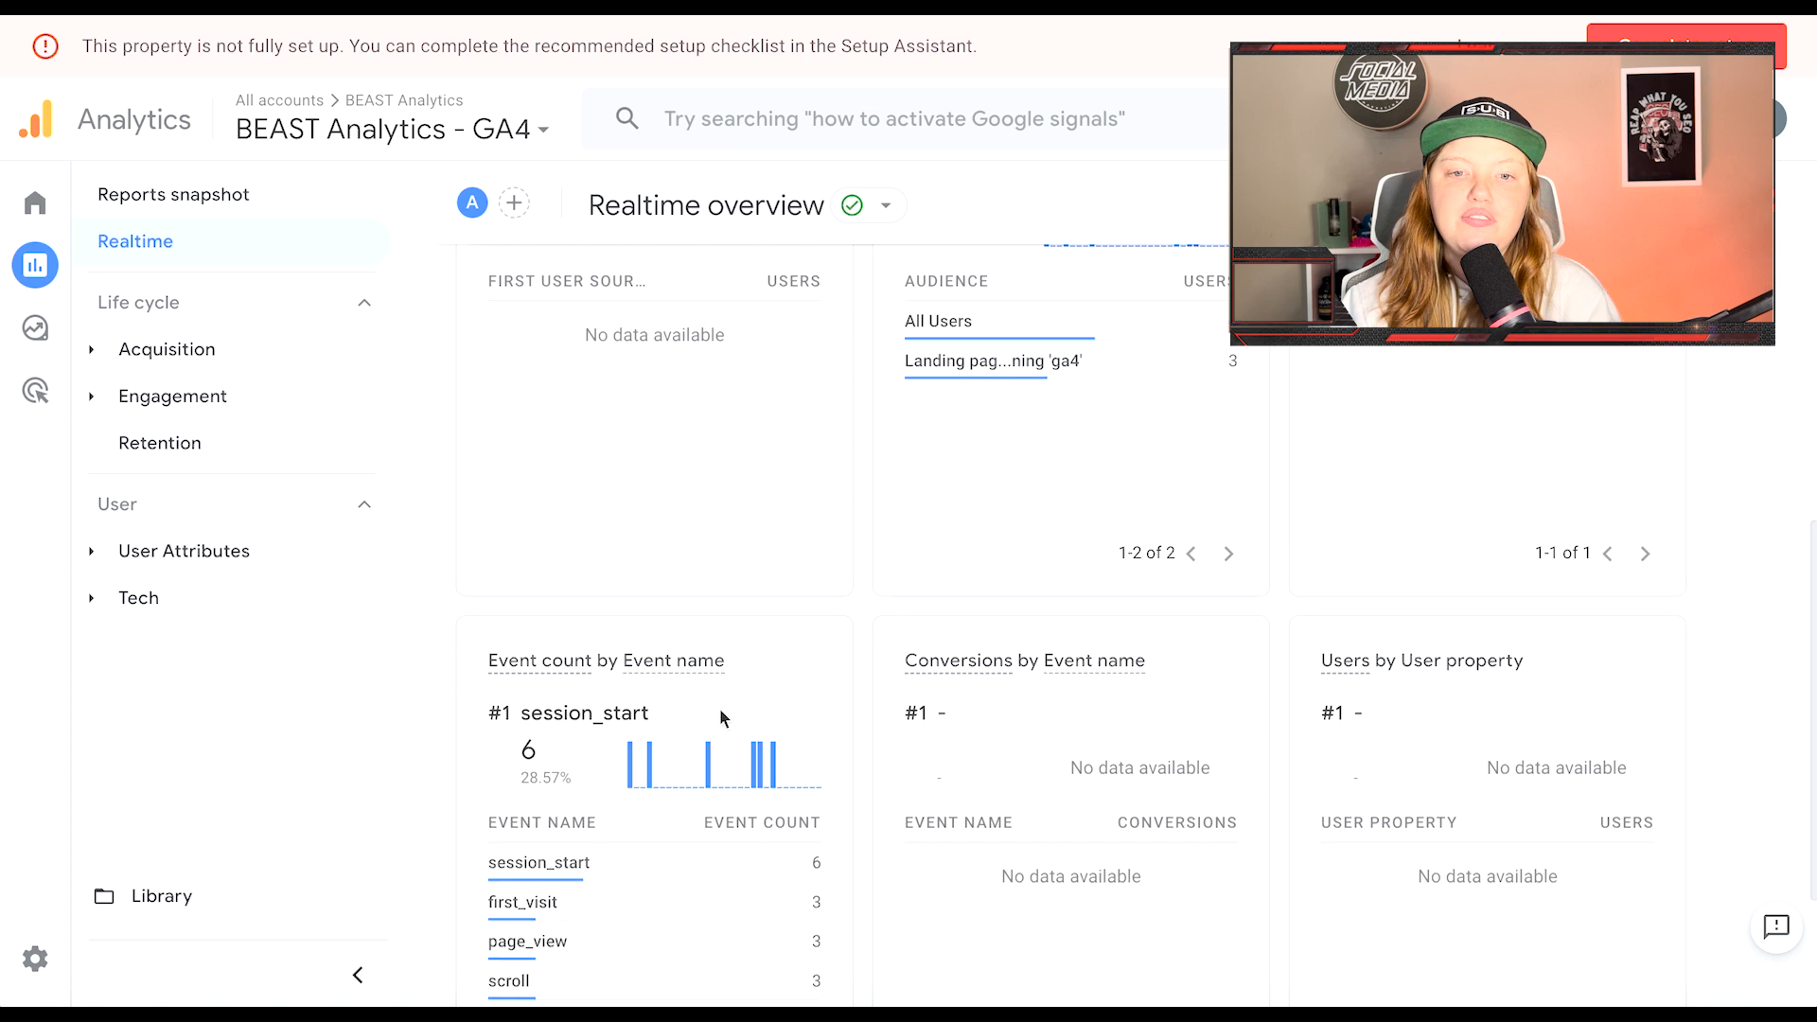
mouse_move(553, 672)
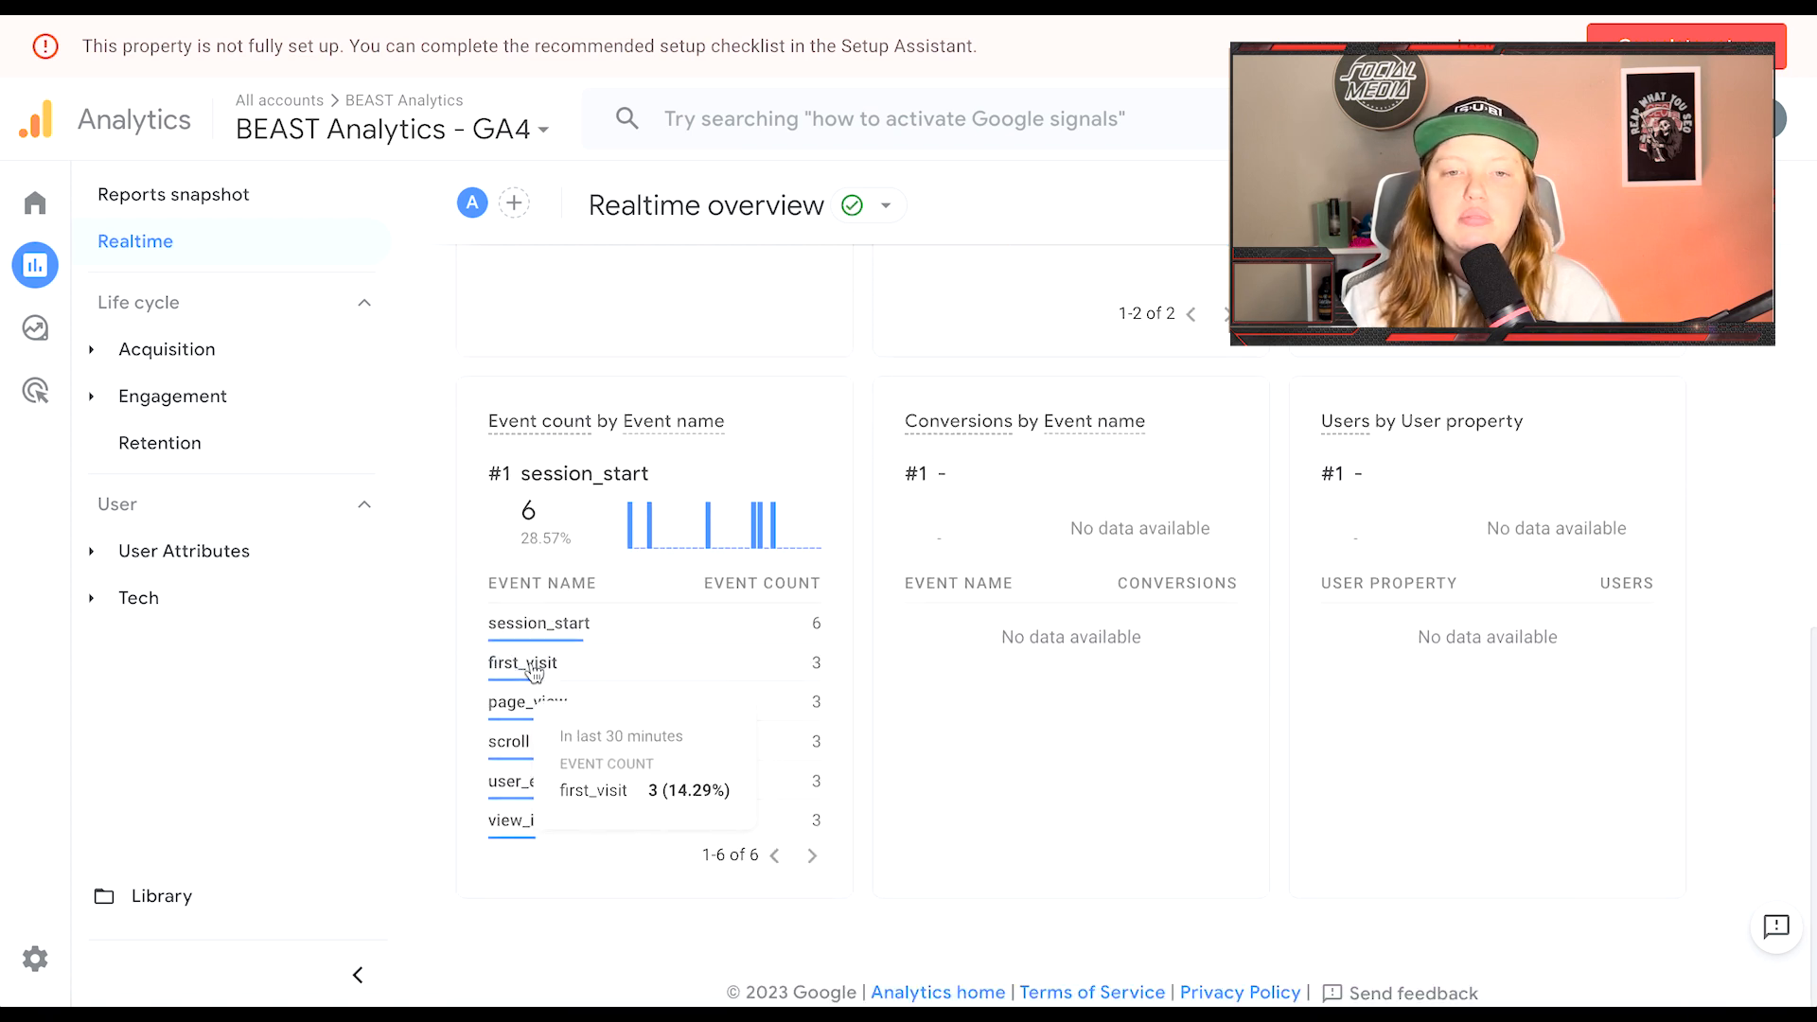
left_click(523, 662)
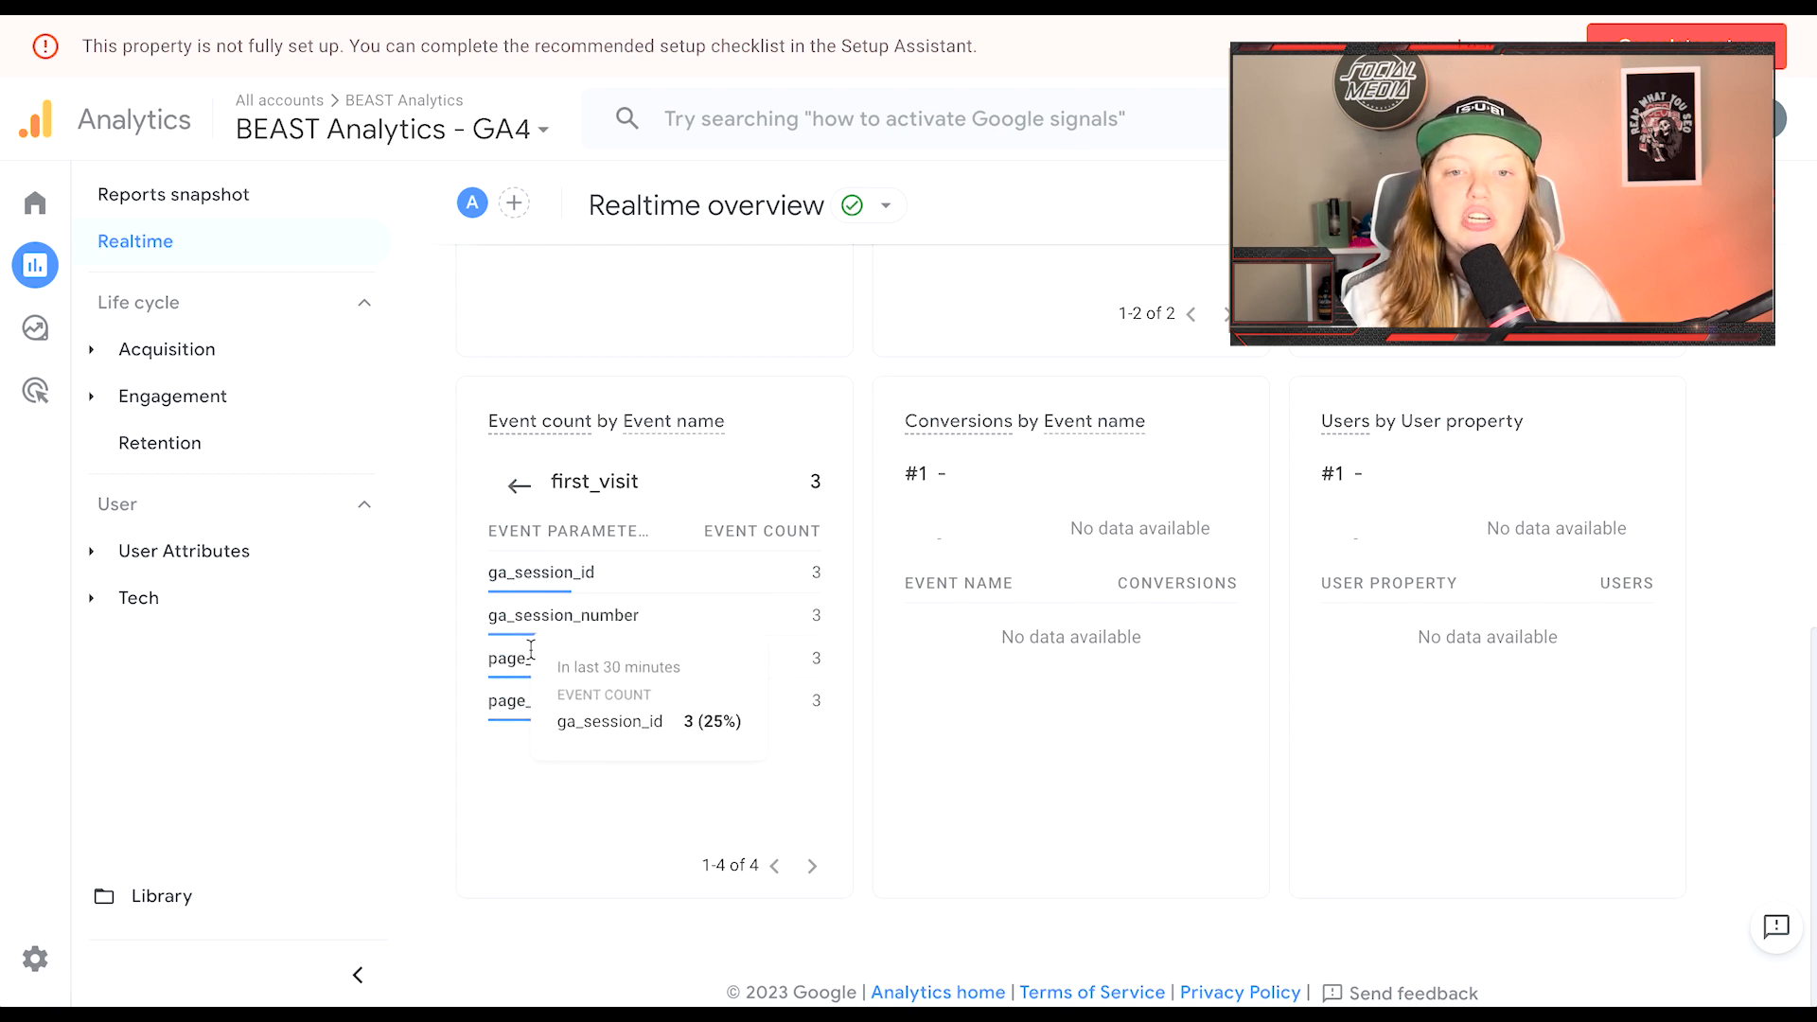
left_click(531, 711)
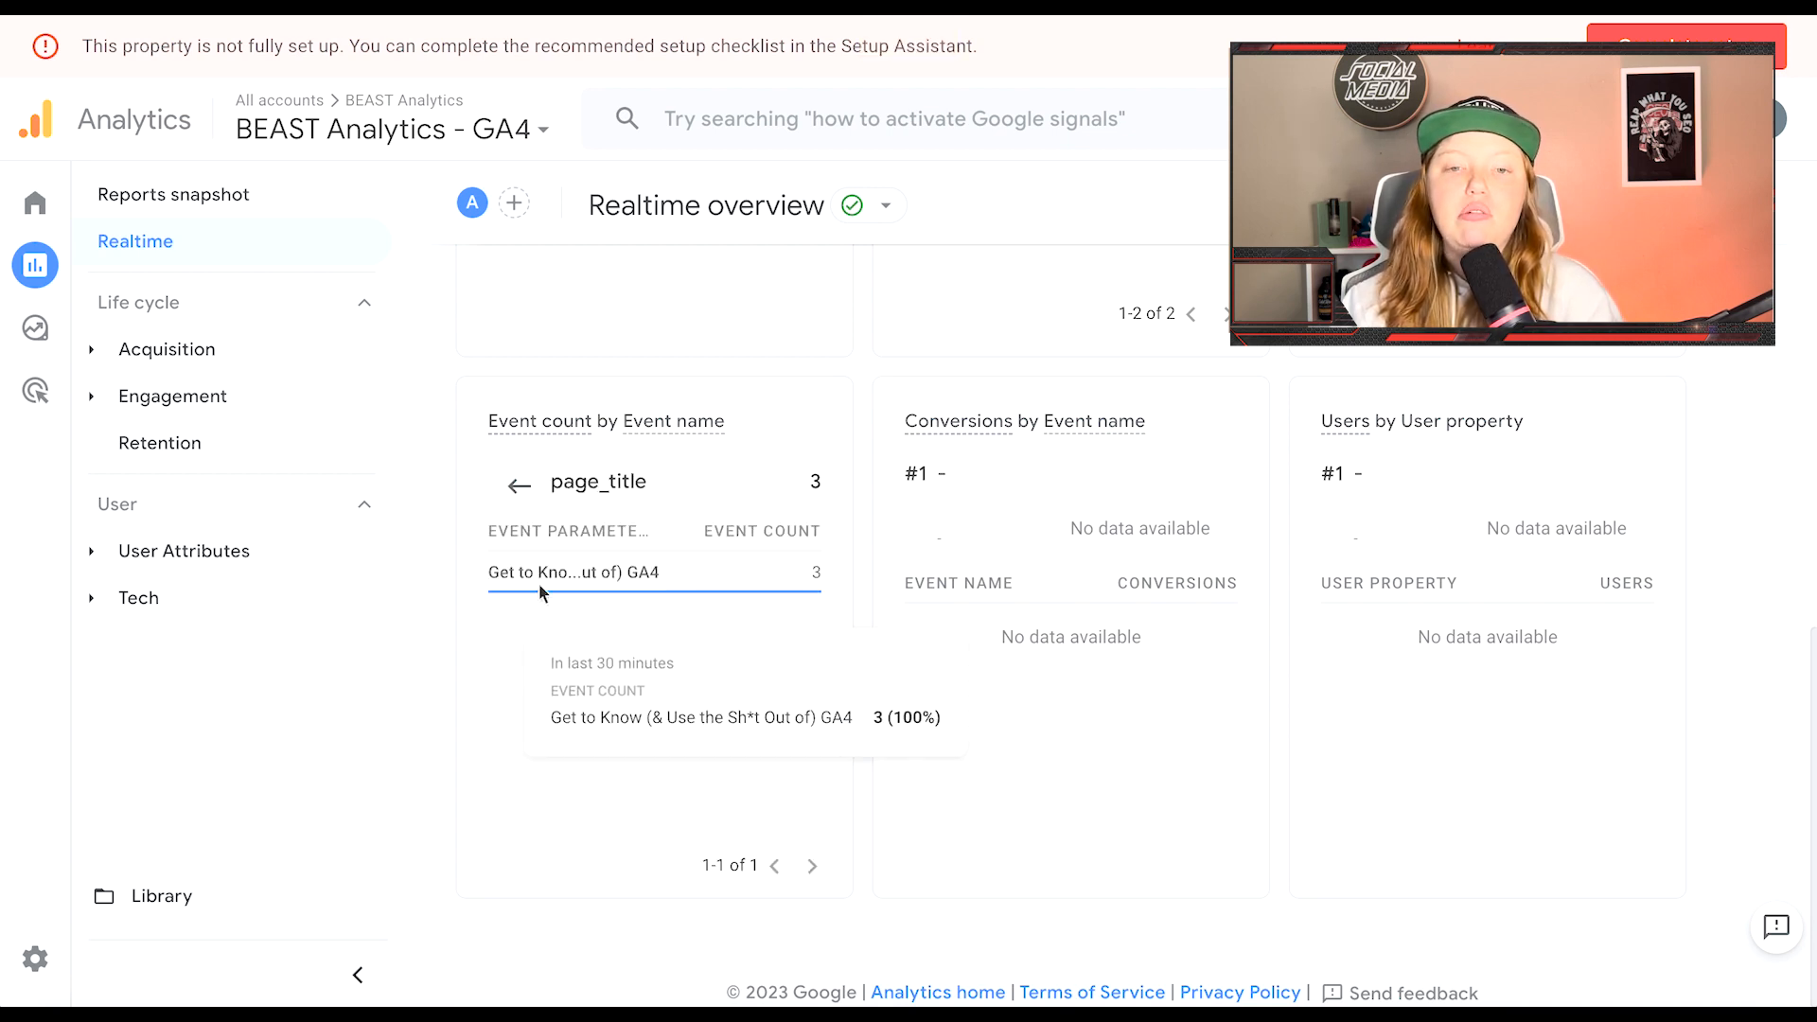
mouse_move(673, 572)
left_mouse_down()
mouse_move(463, 576)
mouse_move(674, 578)
left_mouse_up()
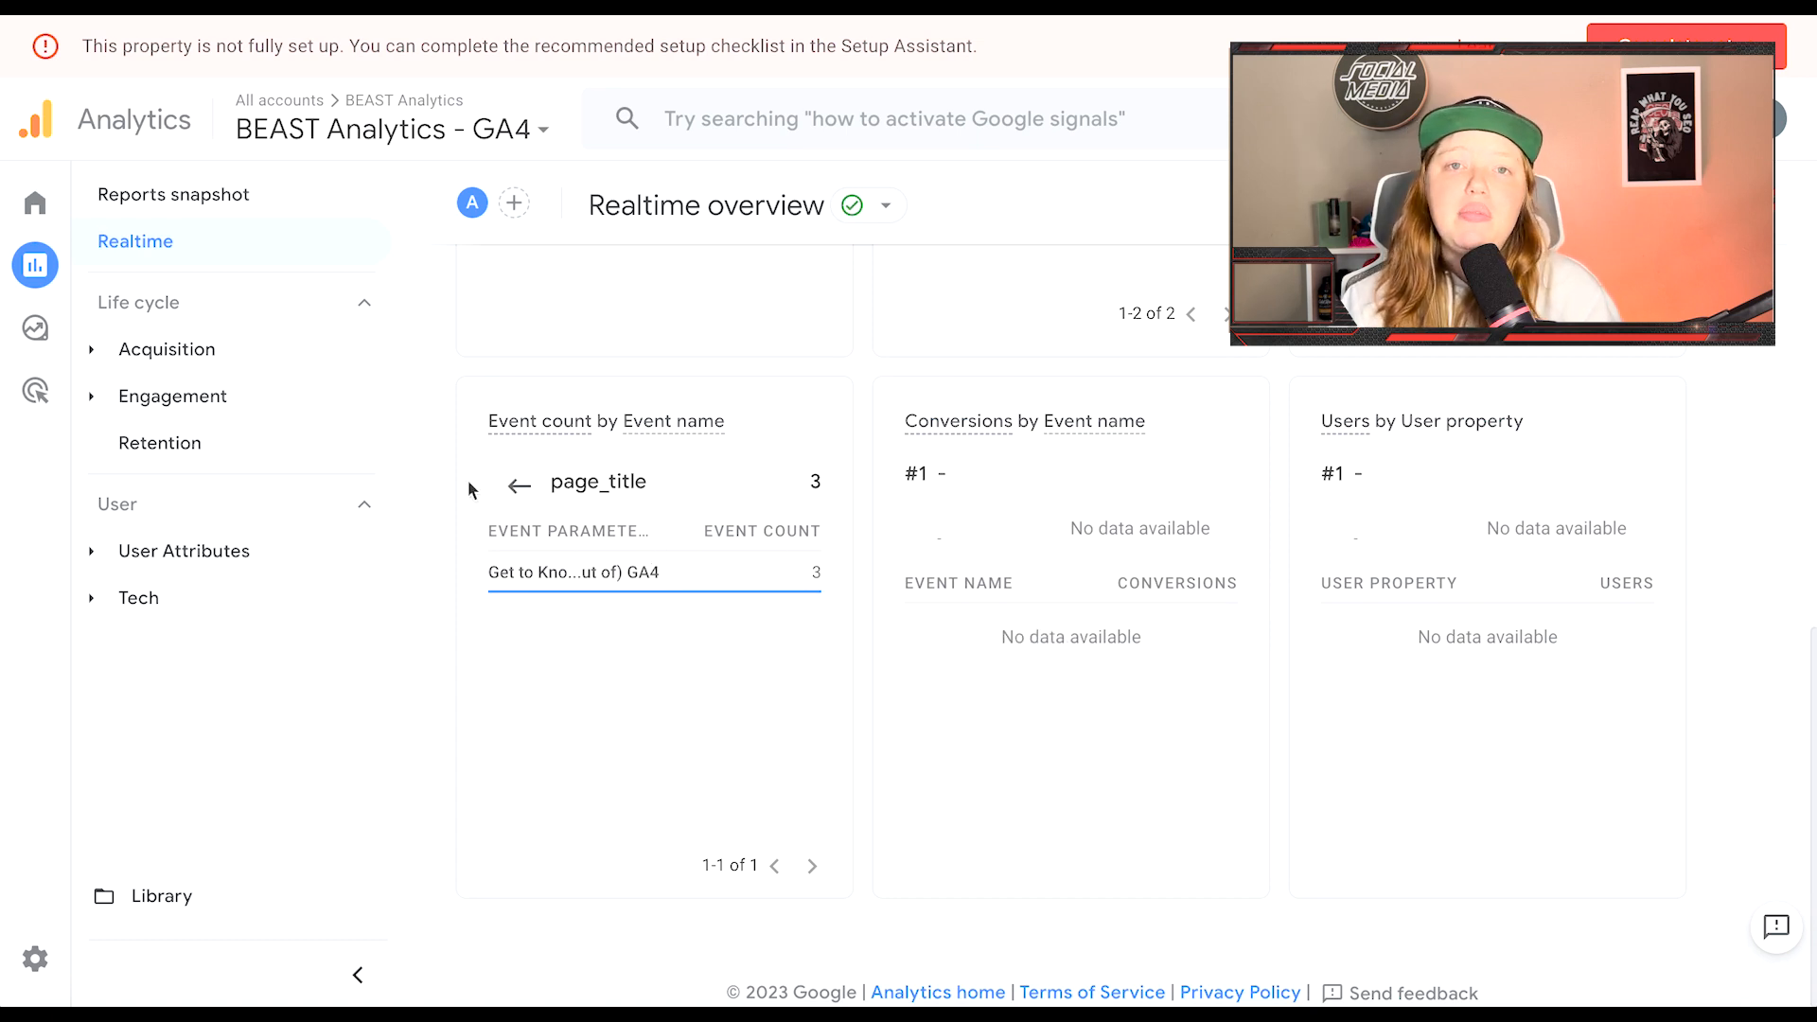
mouse_move(147, 341)
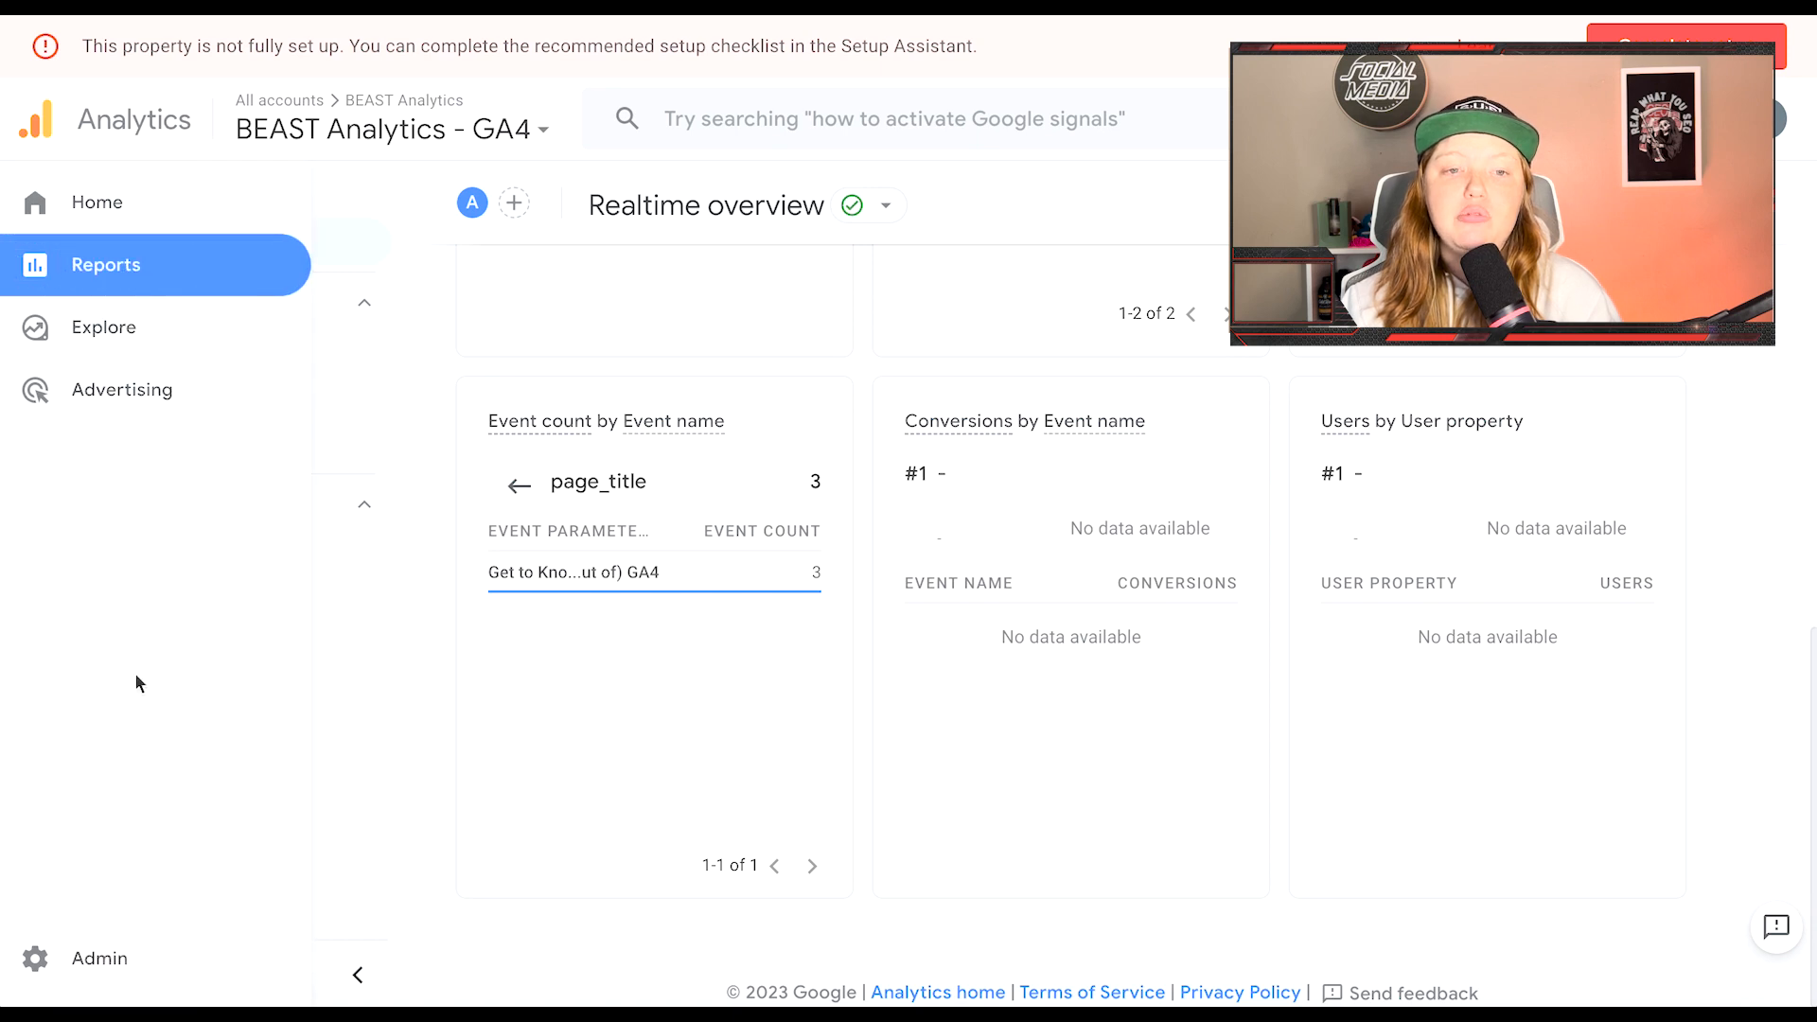